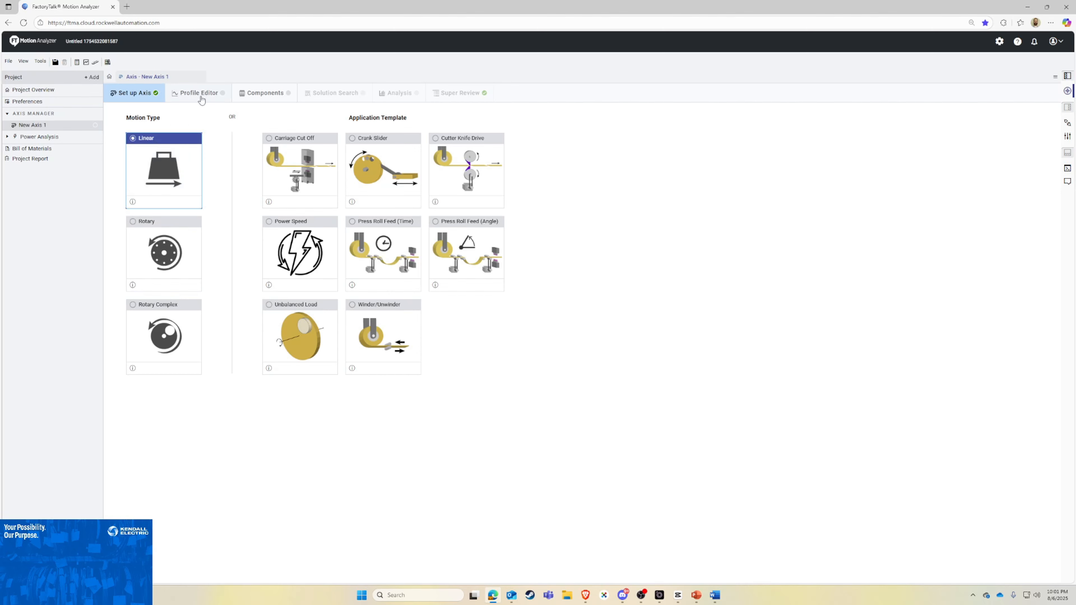
Step: Open the Profile Editor for the new linear axis
click(201, 100)
click(576, 322)
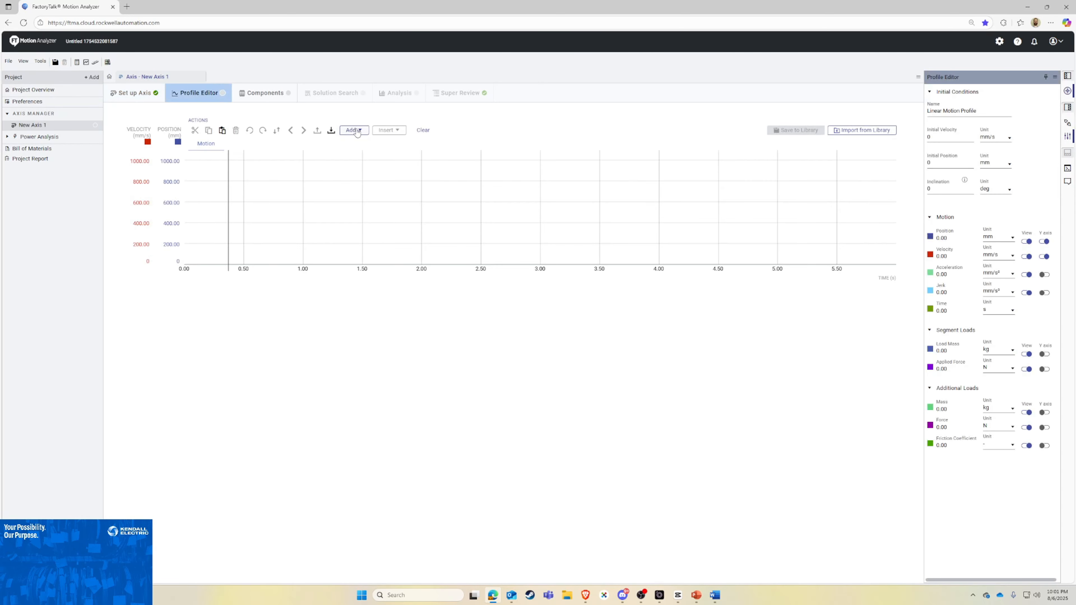
Step: Add an Accel / Decel segment with Time Velocity data entry and set its jerk to 15%
click(358, 131)
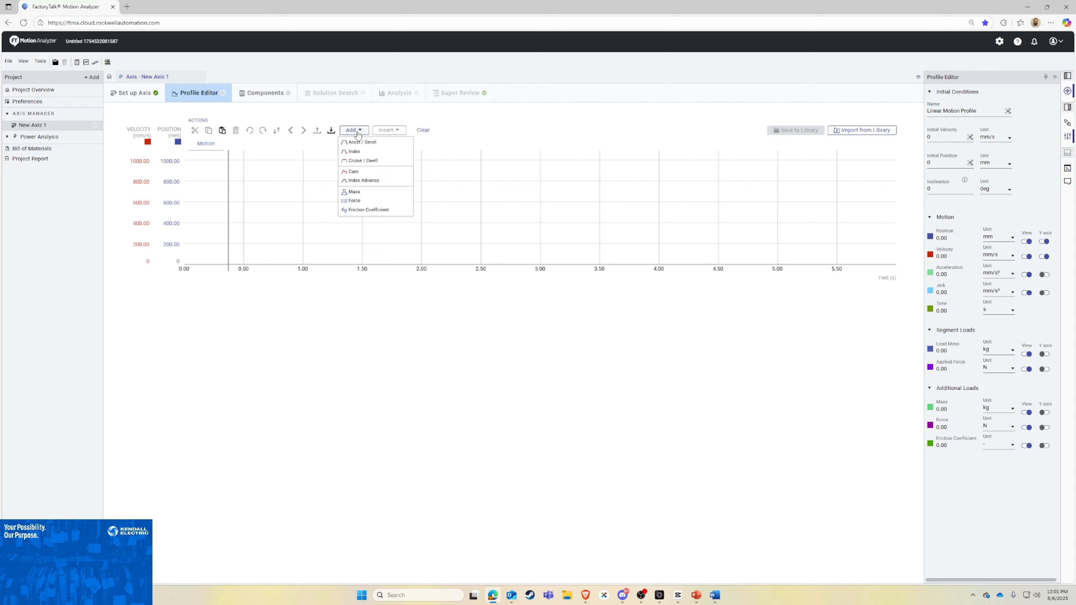
click(363, 144)
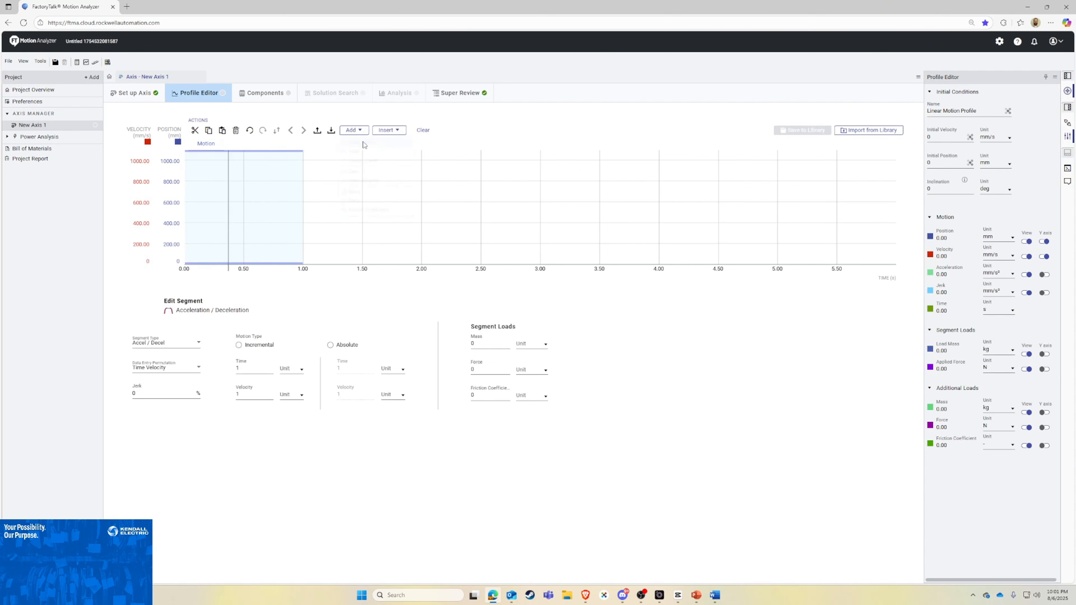
click(175, 373)
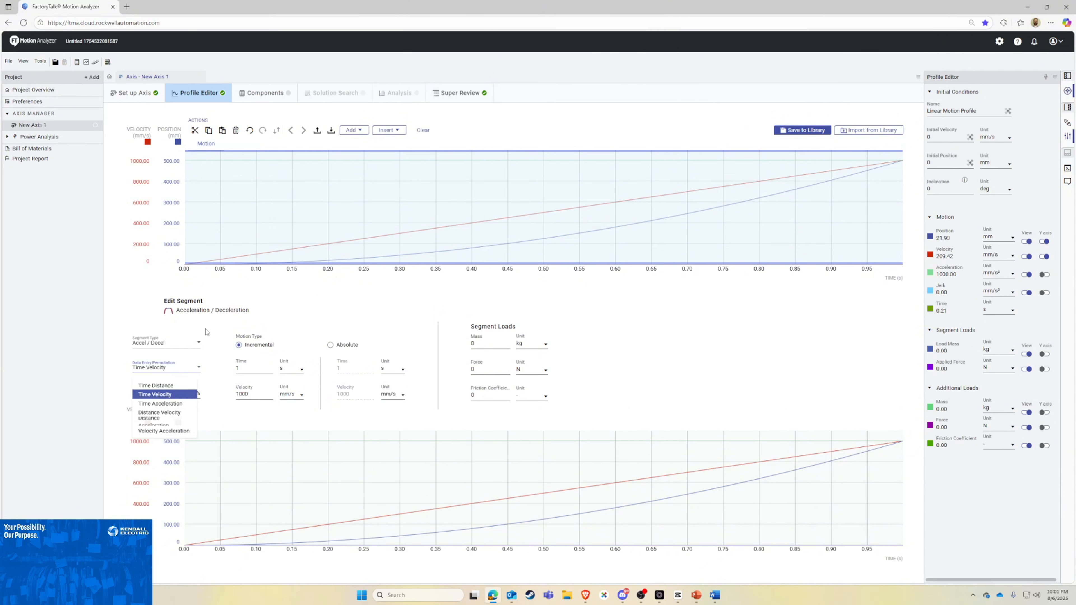
click(163, 394)
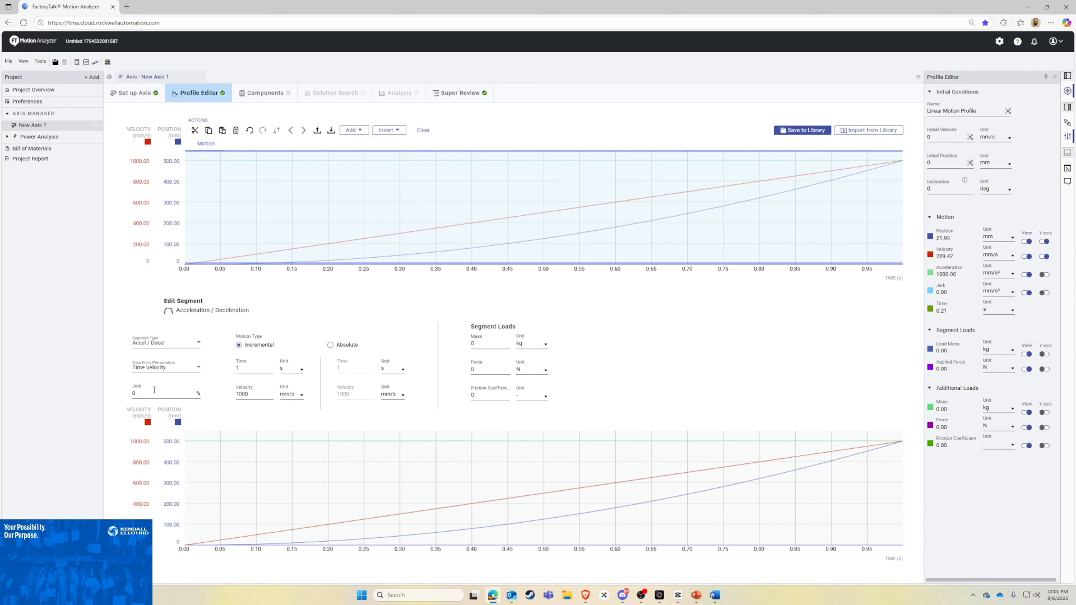
click(146, 393)
key(Return)
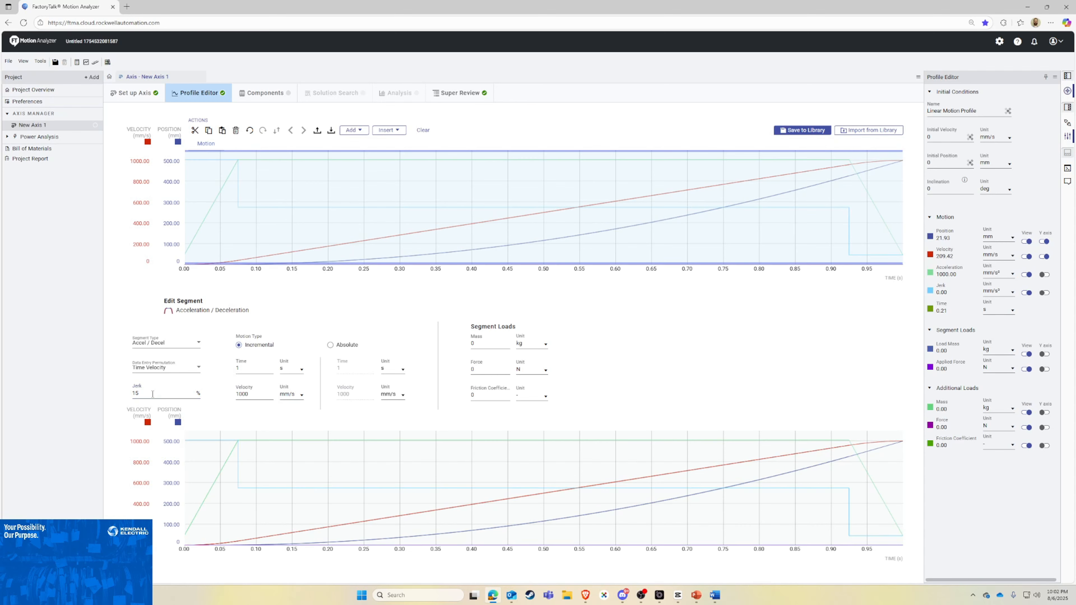
double_click(246, 369)
click(299, 395)
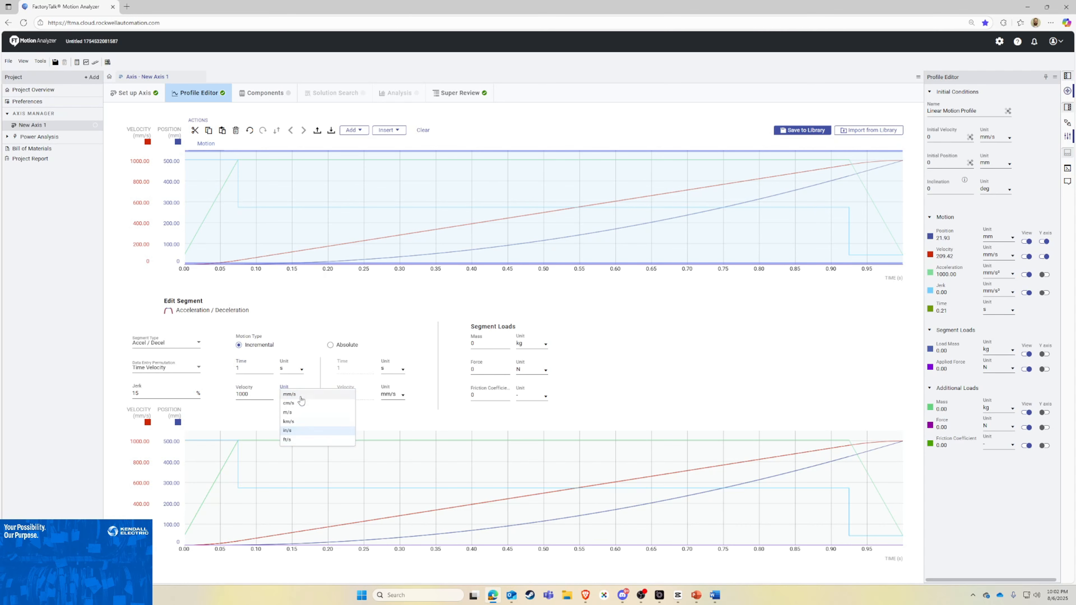
click(298, 337)
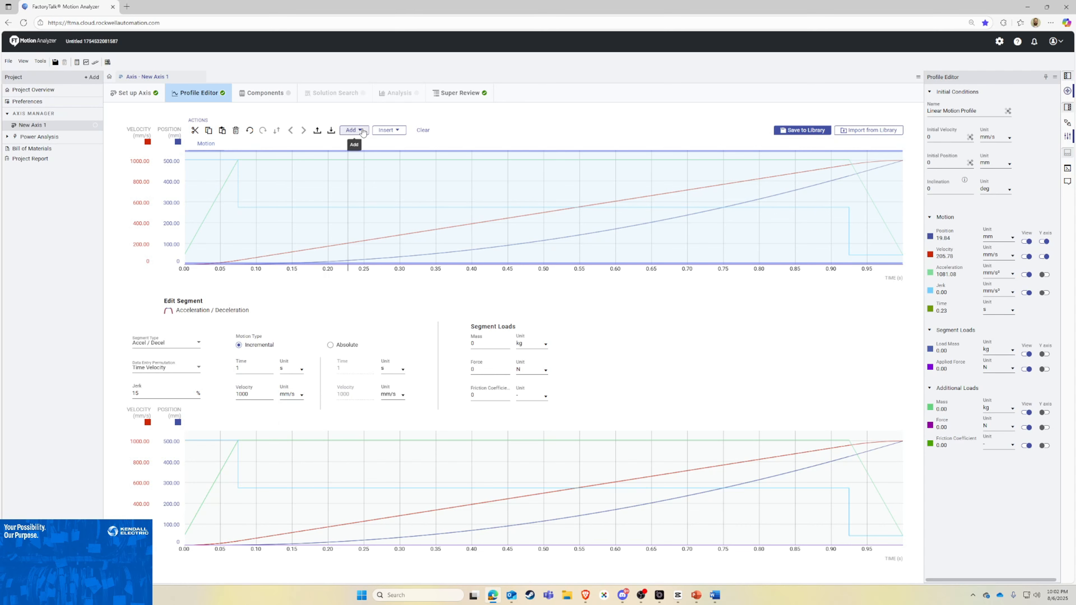
Step: Append a Cruise / Dwell segment and another Accel / Decel segment with a jerk of 15%
click(354, 130)
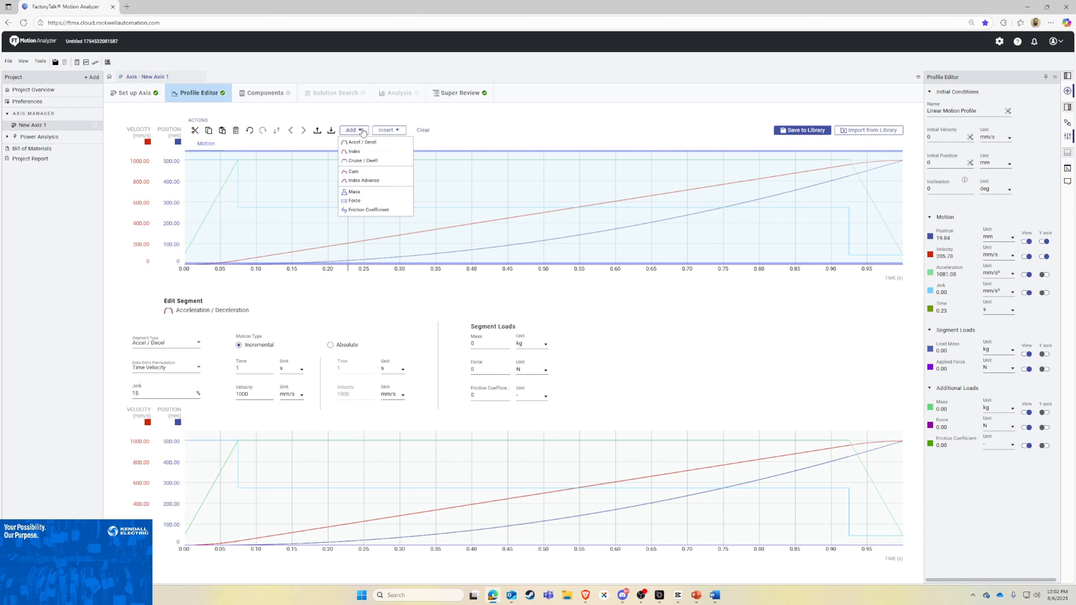
click(380, 162)
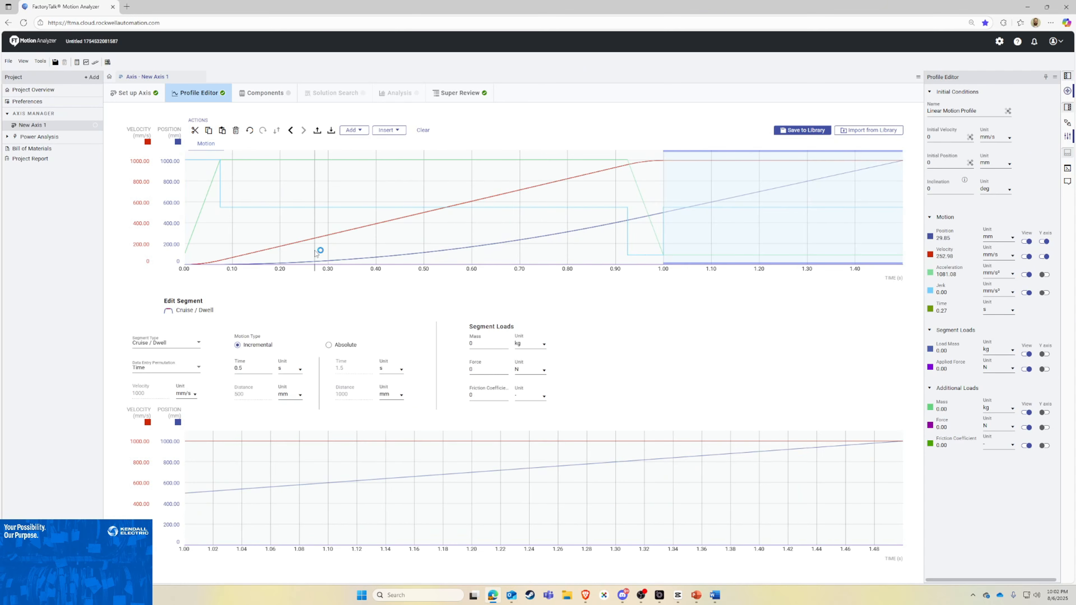
click(354, 130)
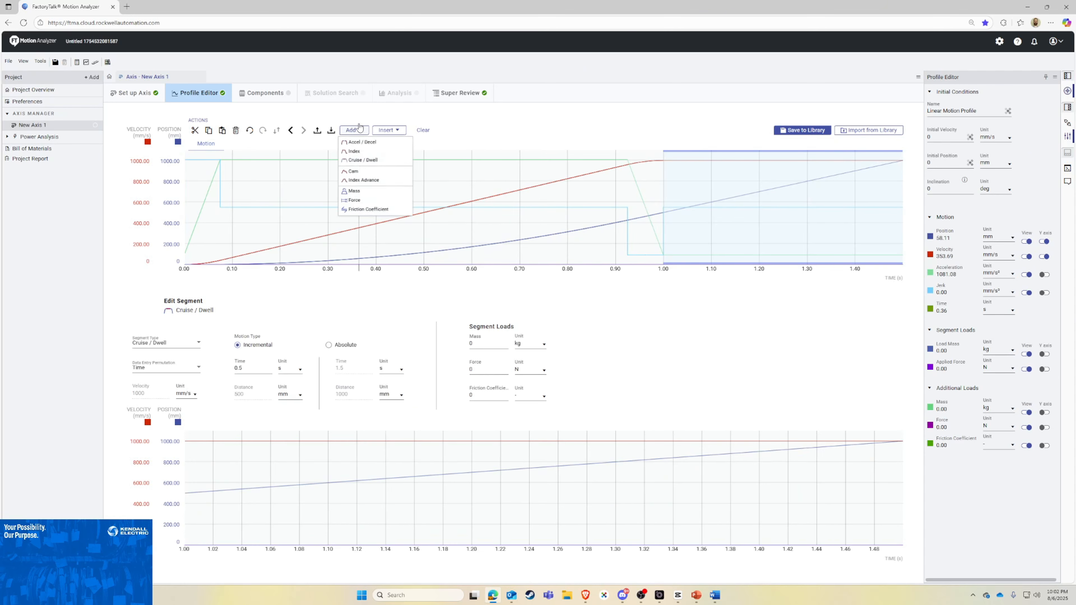
click(361, 142)
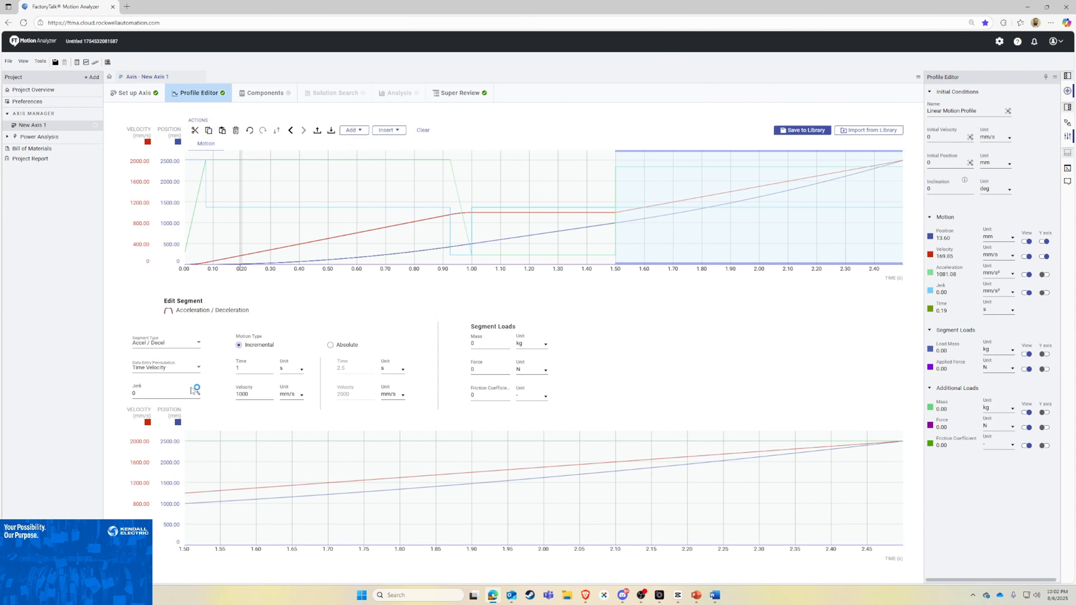
double_click(152, 392)
text(15)
key(Return)
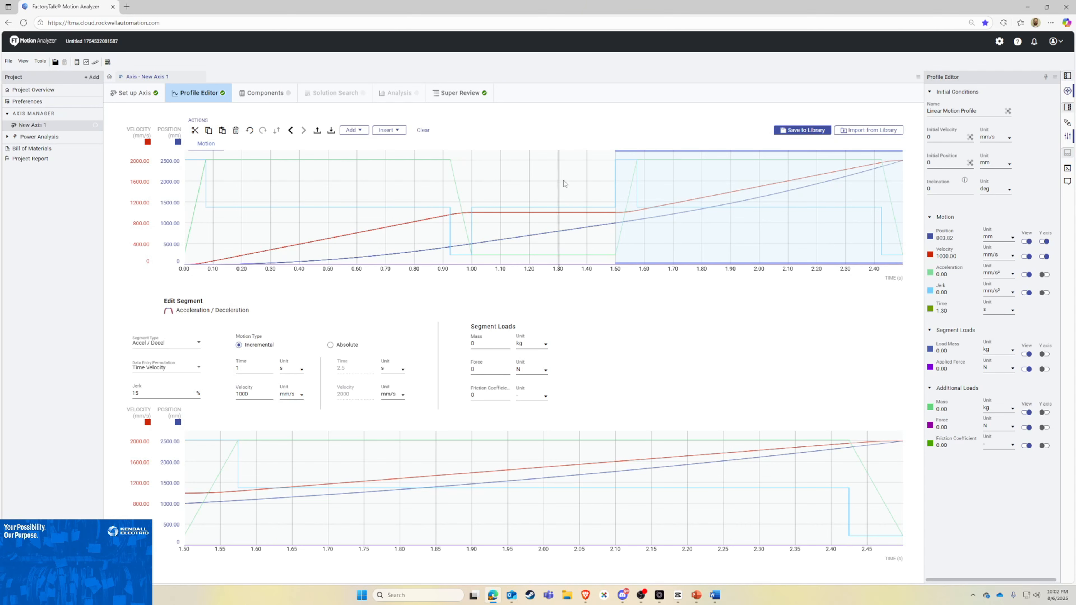
Step: Clear the motion profile and add a trapezoid Index segment with acceleration and deceleration jerk both set to 15%
click(427, 133)
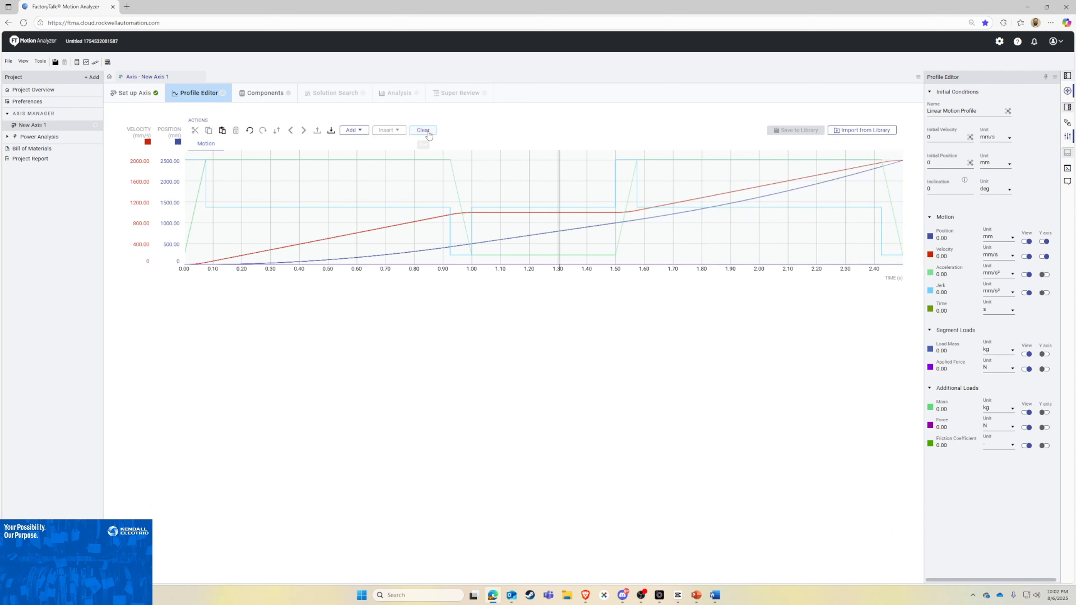
click(364, 132)
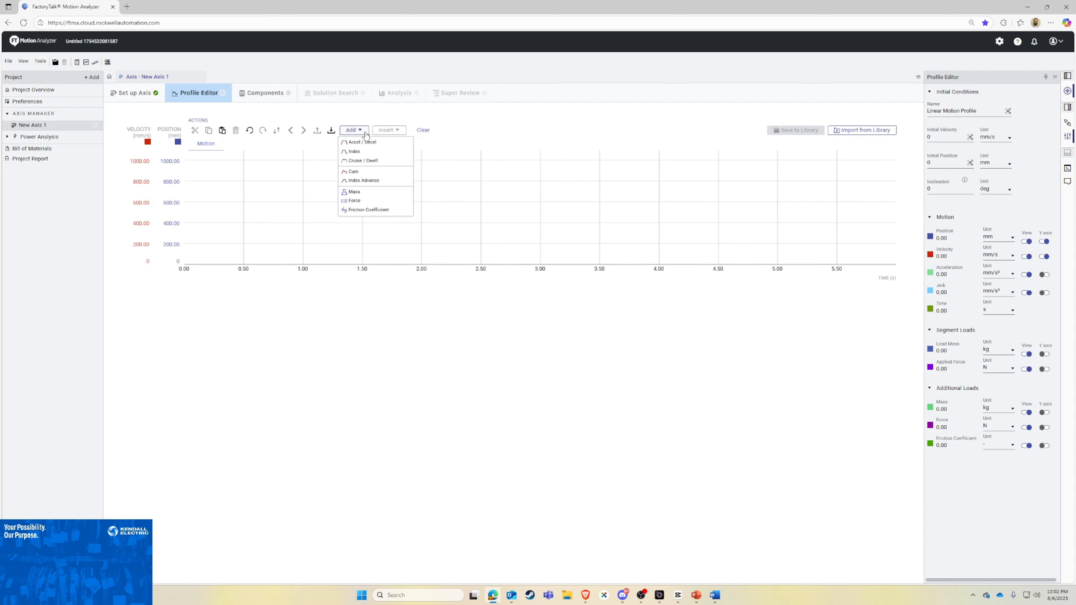
click(373, 153)
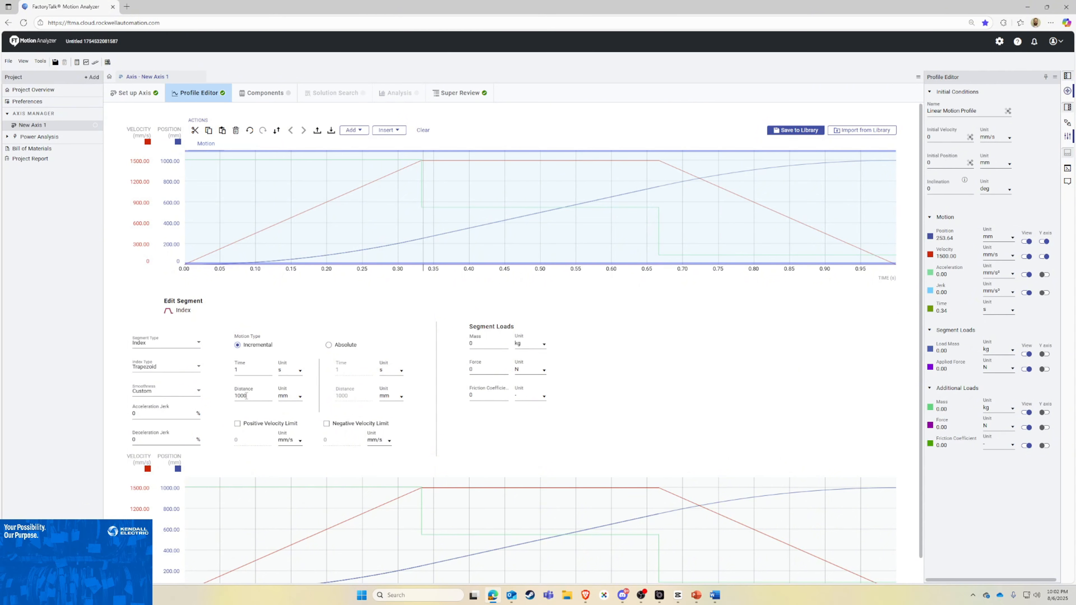
double_click(149, 416)
key(Return)
double_click(169, 439)
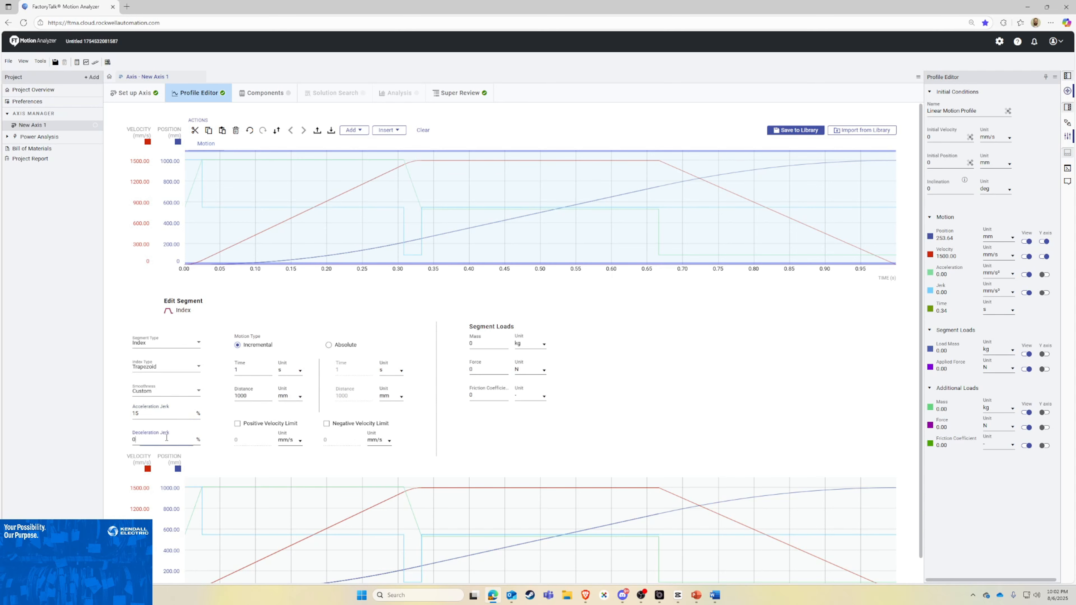
text(15)
key(Return)
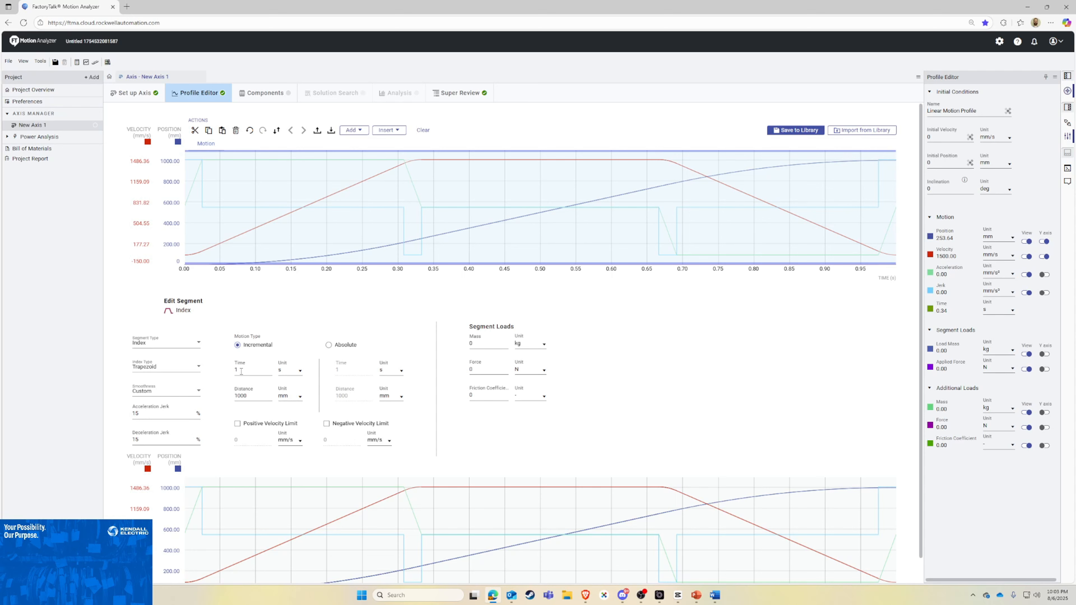
Step: Set the Index segment's incremental time to 15 s and its distance to 12 in
double_click(241, 371)
text(15)
click(297, 401)
click(299, 432)
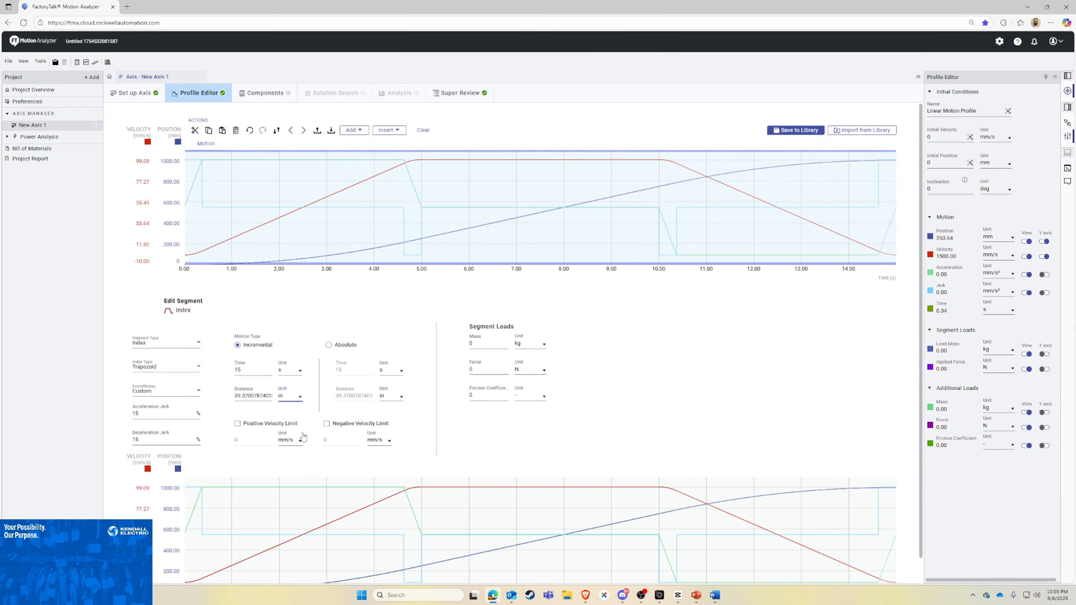
double_click(258, 399)
text(12)
key(Return)
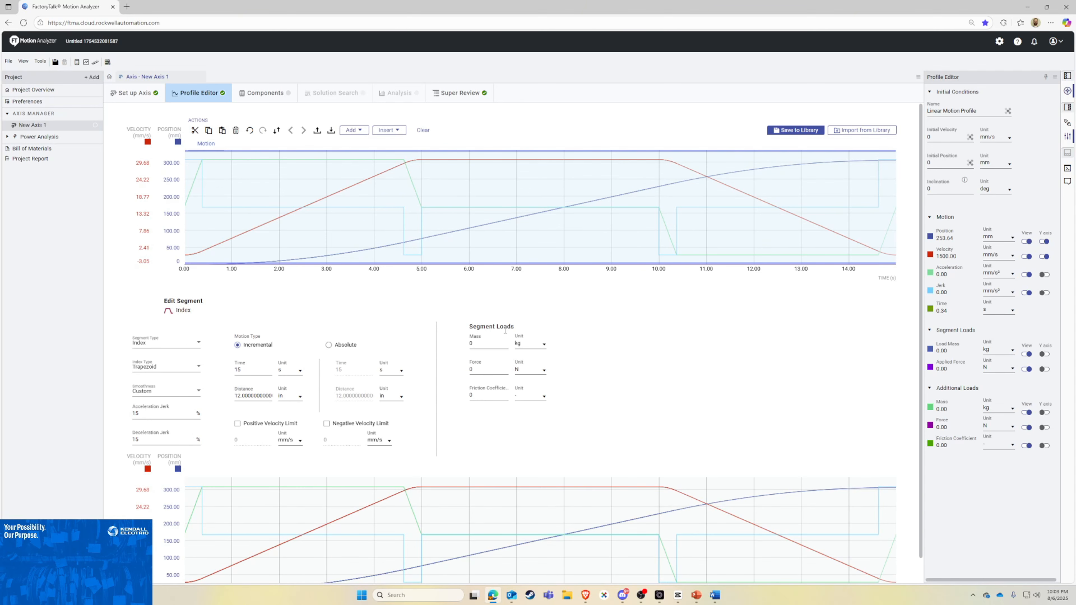
Step: Set the Index segment's load mass to 250 lb
click(527, 344)
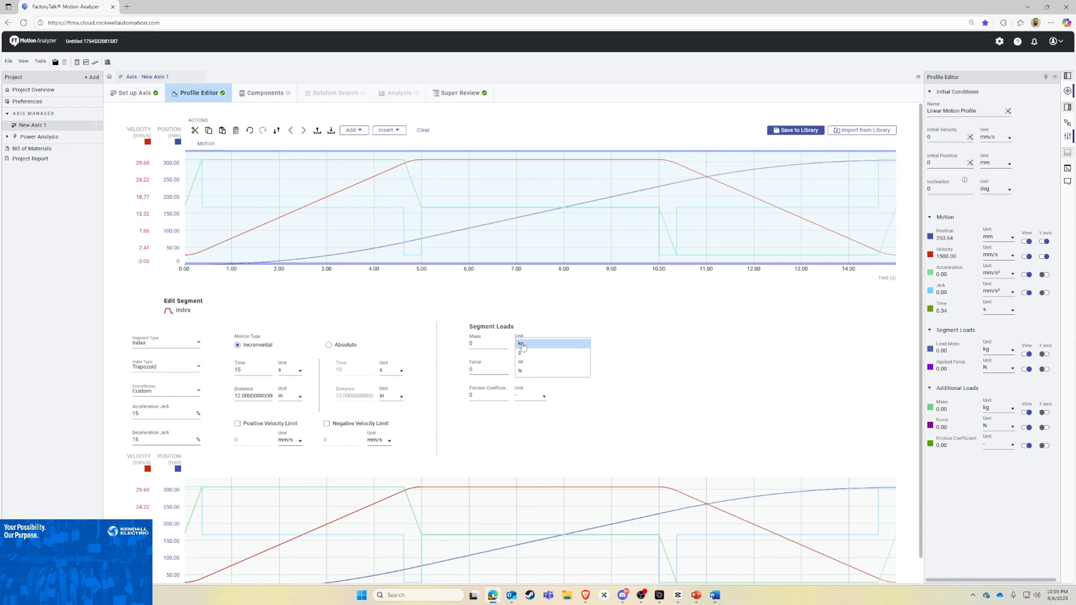
click(537, 375)
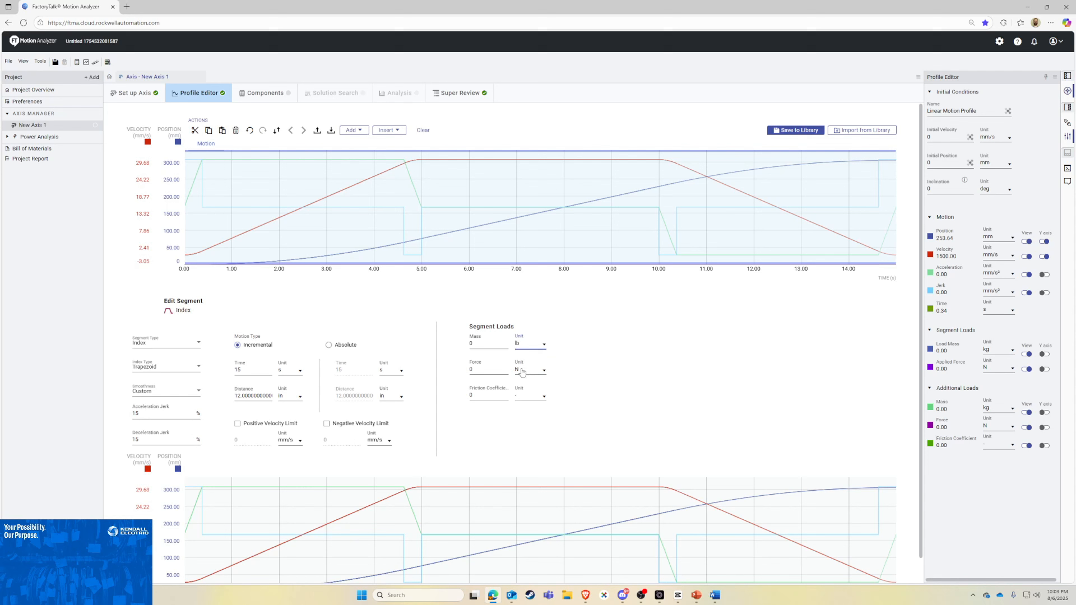
click(480, 345)
key(Return)
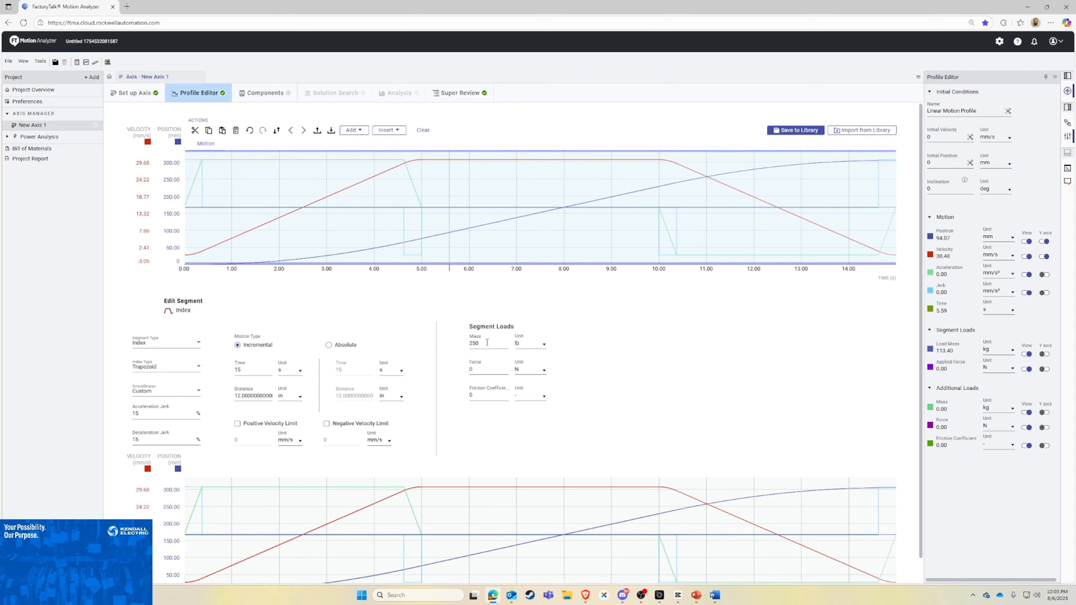
Step: Add a Cruise / Dwell segment after the first Index segment and set its time to 15 s
click(359, 129)
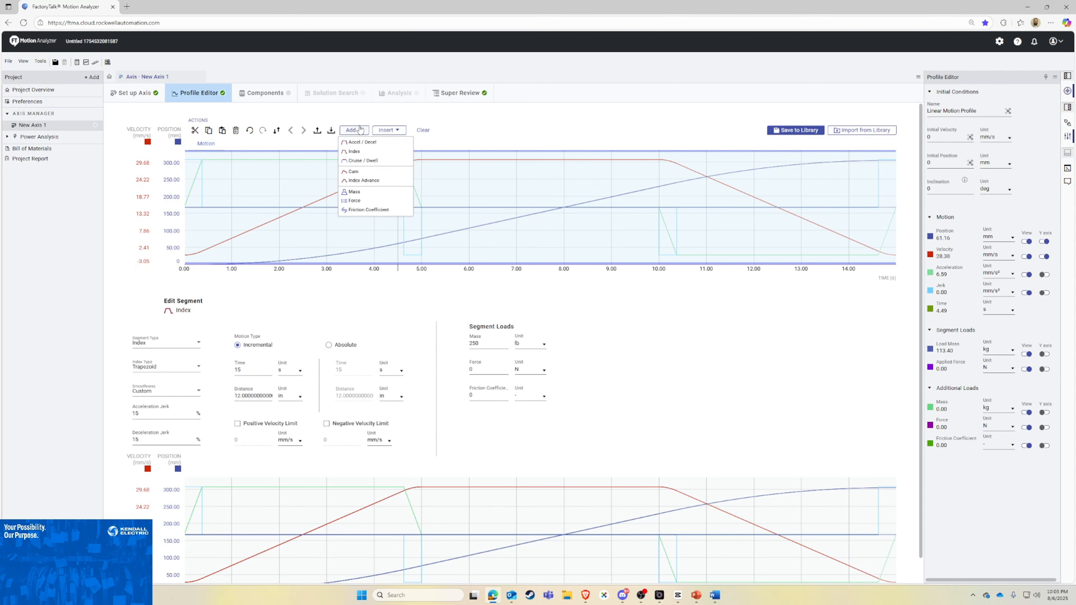
click(375, 162)
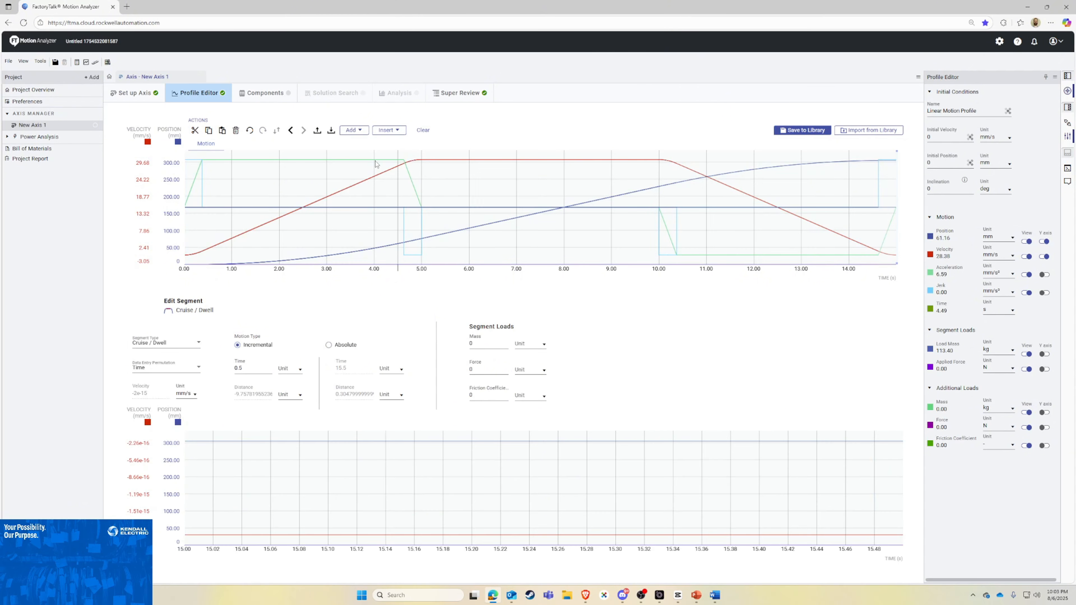
double_click(252, 366)
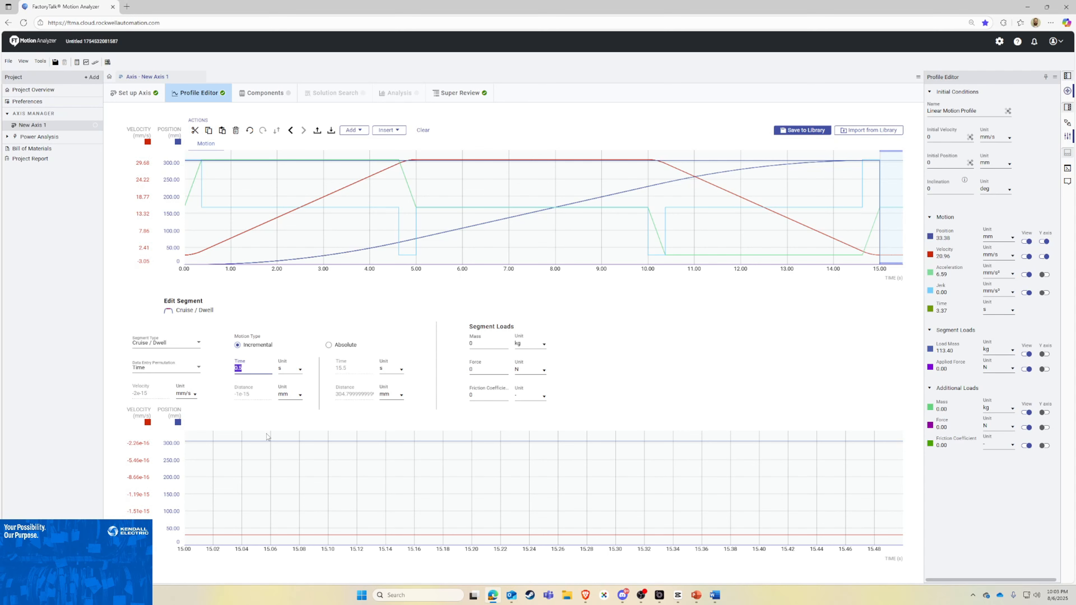
text(3)
key(Return)
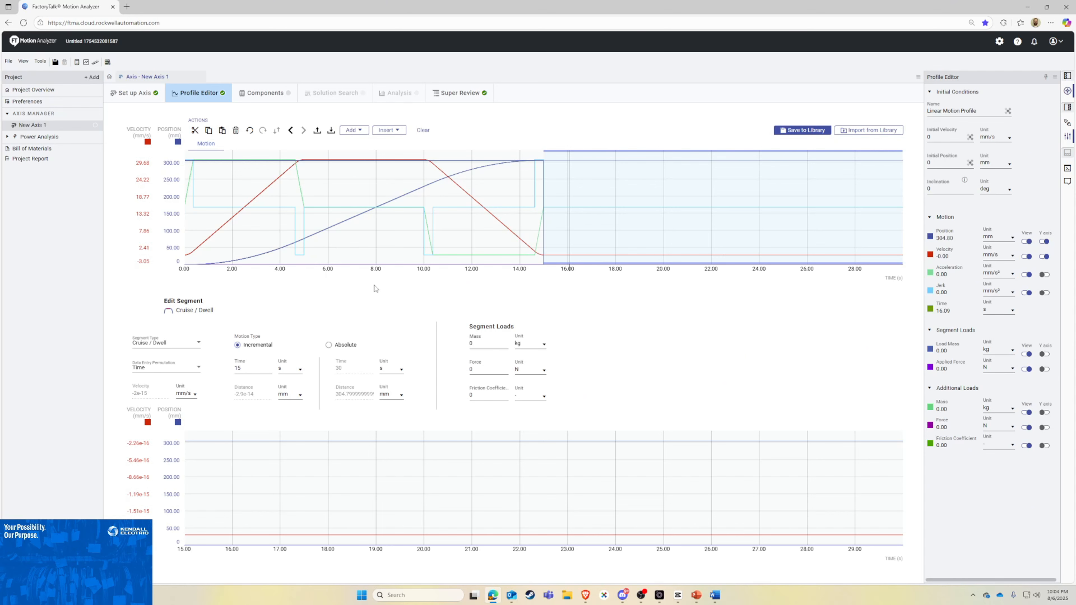
Step: Add a second Index segment with an incremental time of 10 s and a distance of 22 in
click(358, 131)
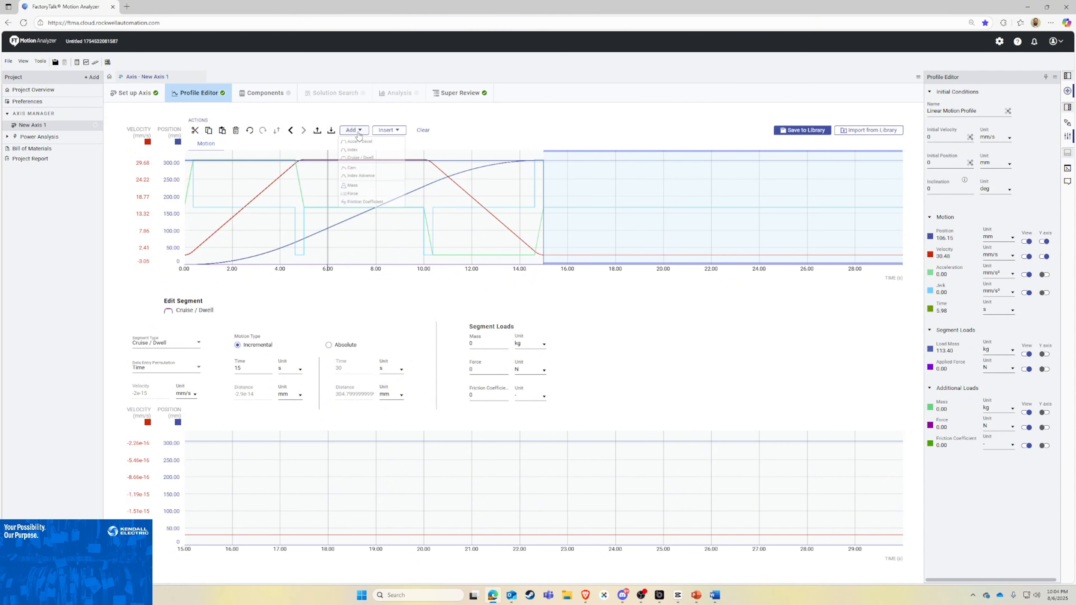
click(363, 152)
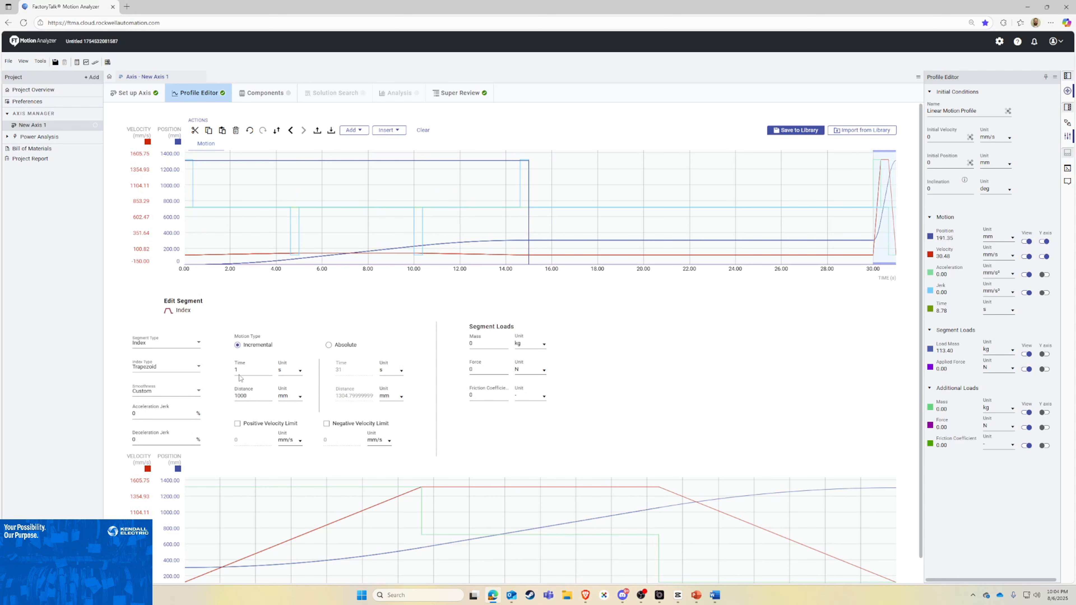
double_click(246, 370)
text(10)
click(292, 396)
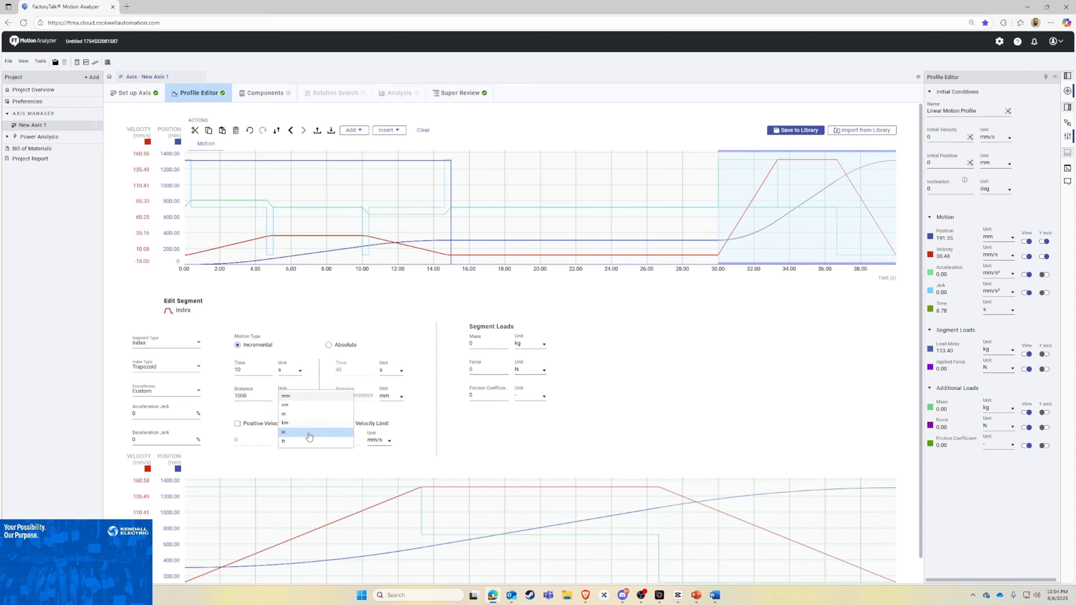
click(288, 427)
double_click(252, 396)
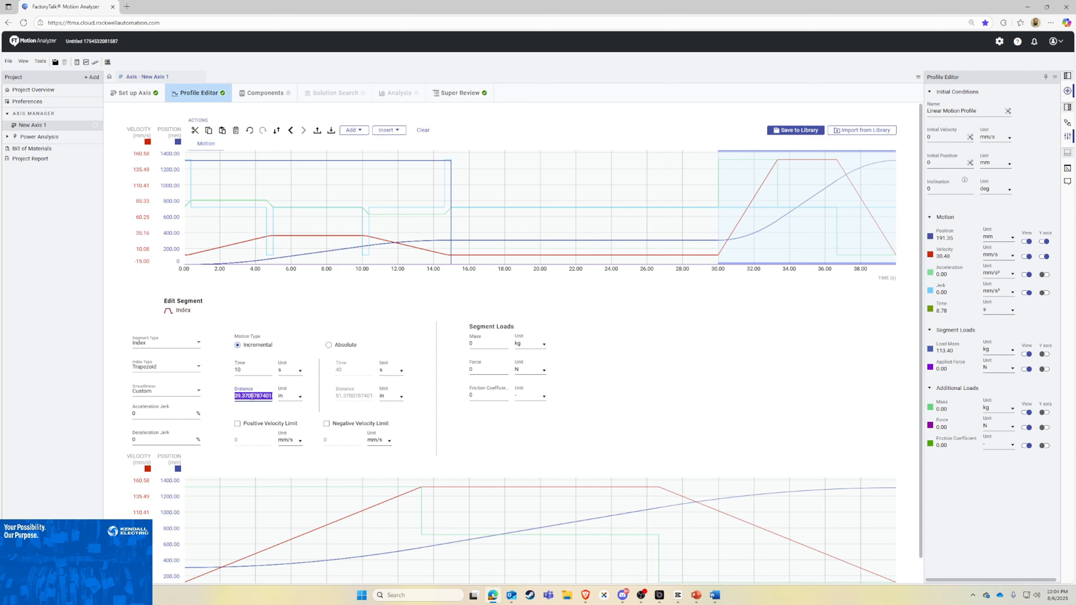
text(22)
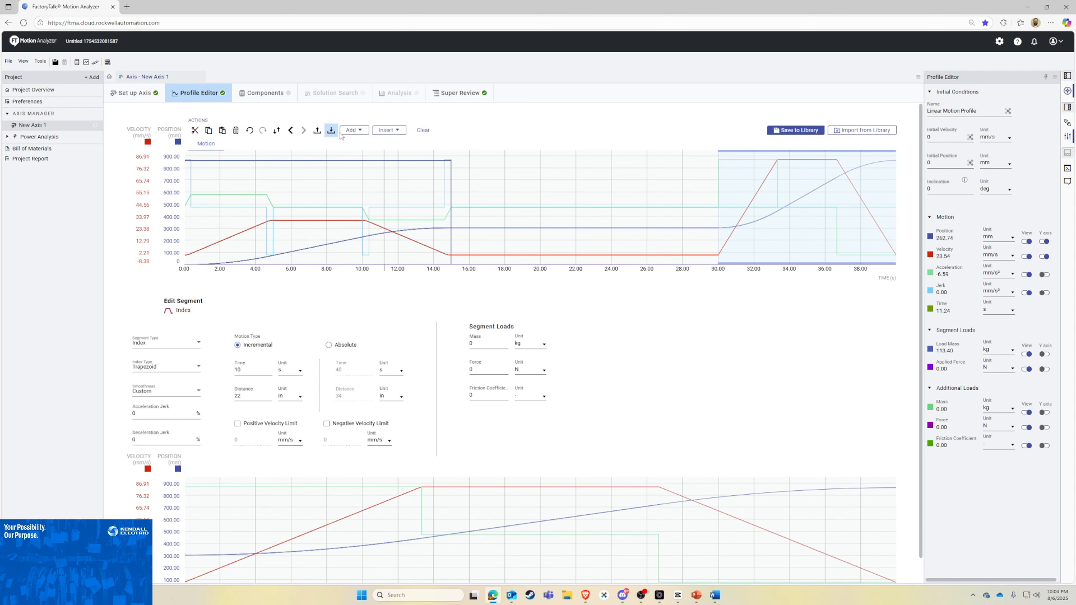
Step: Add a closing Cruise / Dwell segment after the second Index segment and set its time to 15 s
click(353, 130)
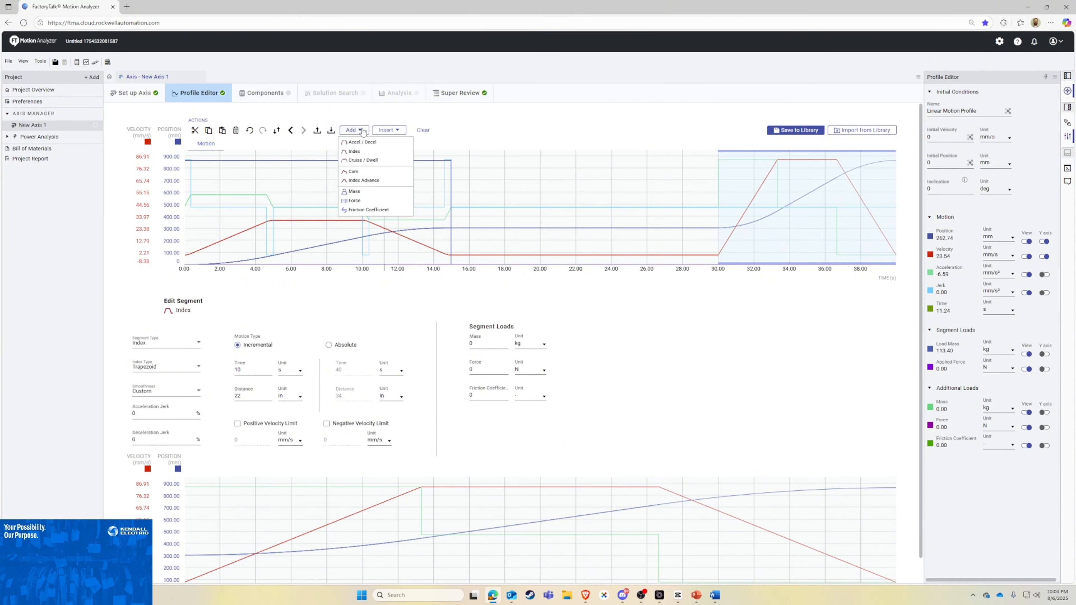
click(367, 161)
double_click(238, 368)
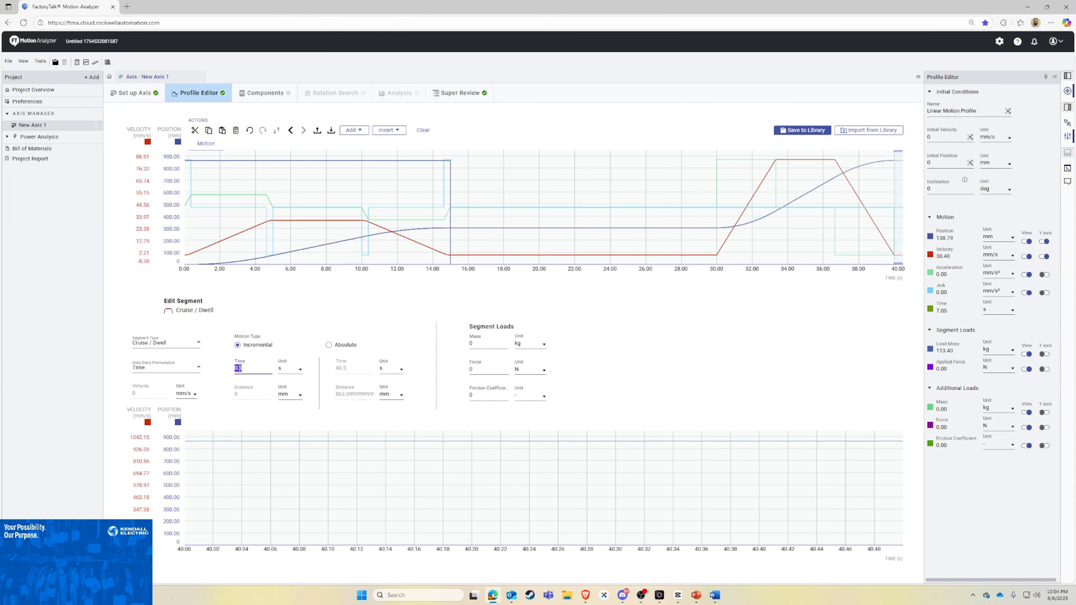
text(15)
click(249, 389)
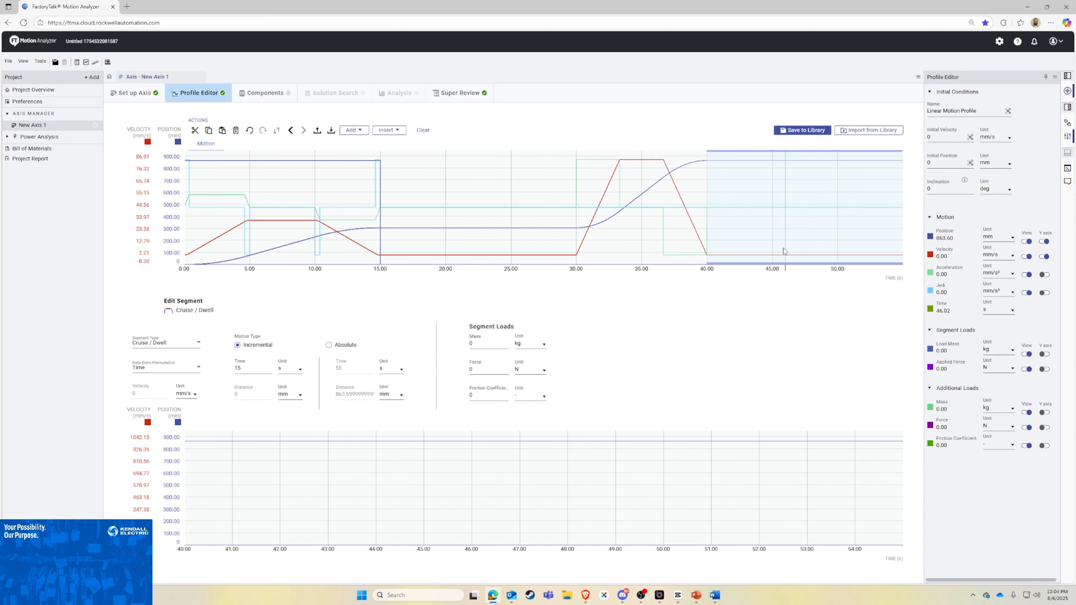
Step: Check the second Index segment's distance in inches and review the first Index segment's settings
click(642, 188)
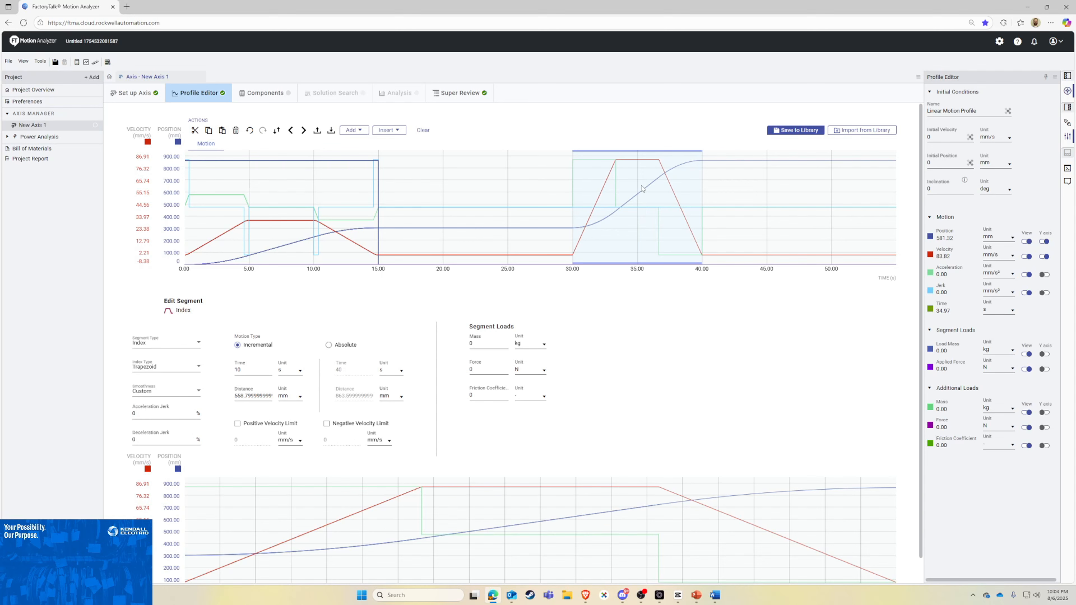
click(288, 396)
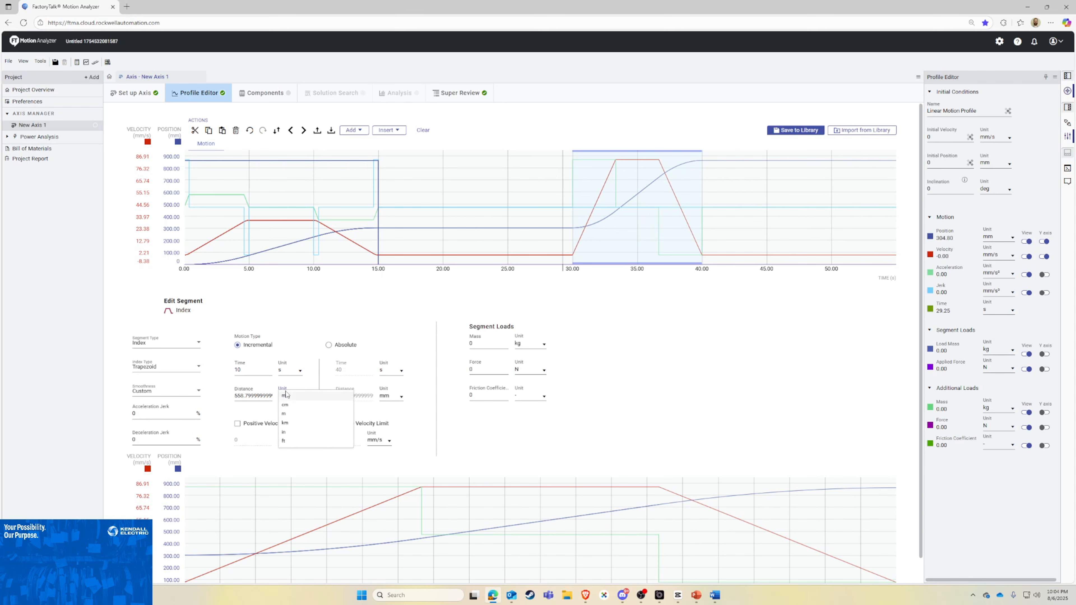
click(293, 433)
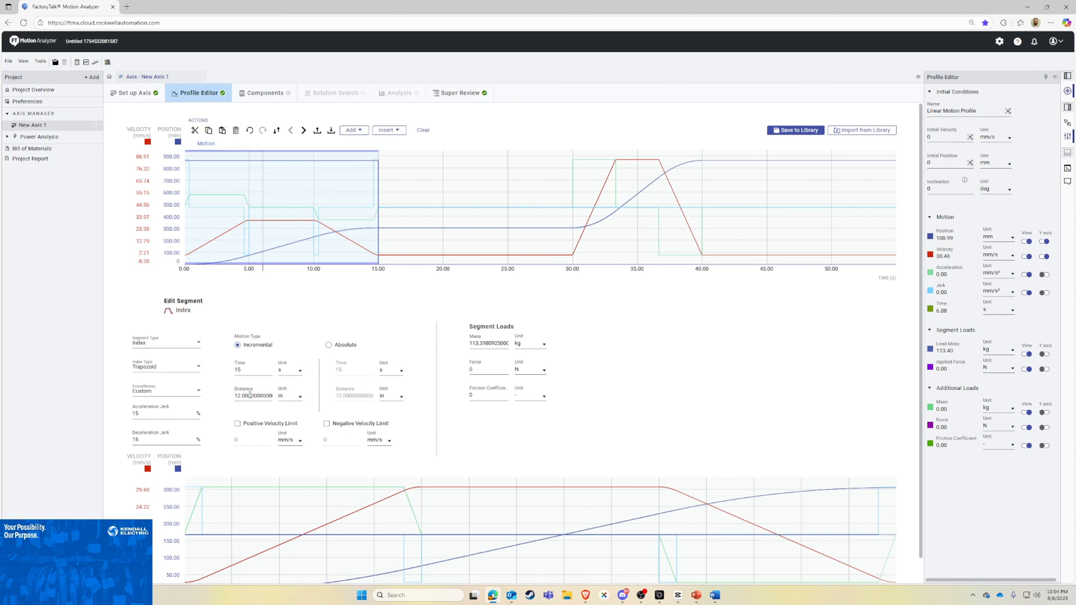
click(866, 236)
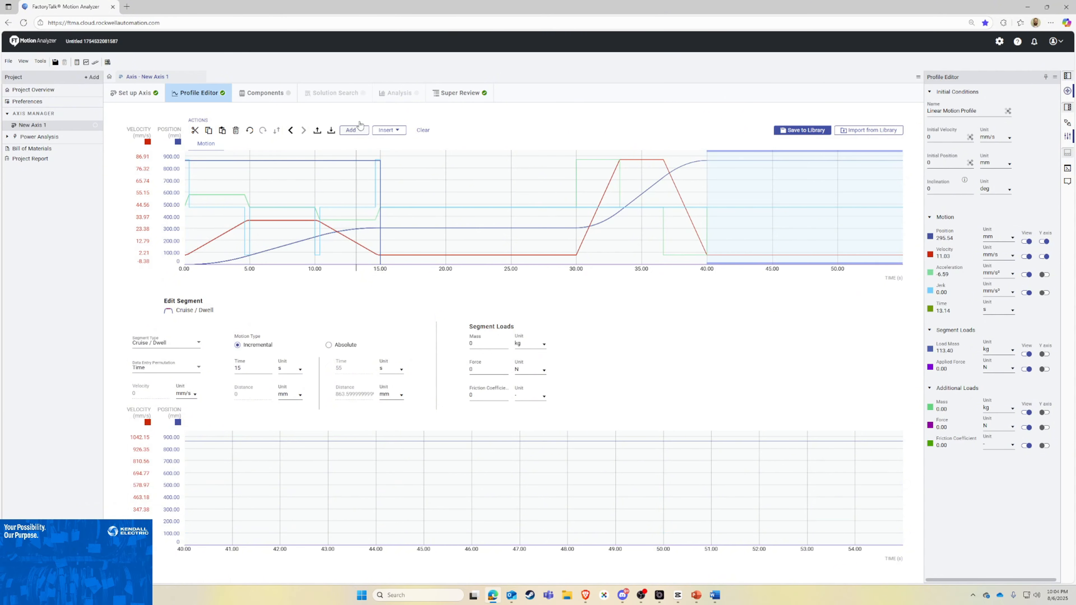
Step: Add a third Index segment at the end of the profile with an incremental distance of -34 in and a time of 10 s
click(354, 131)
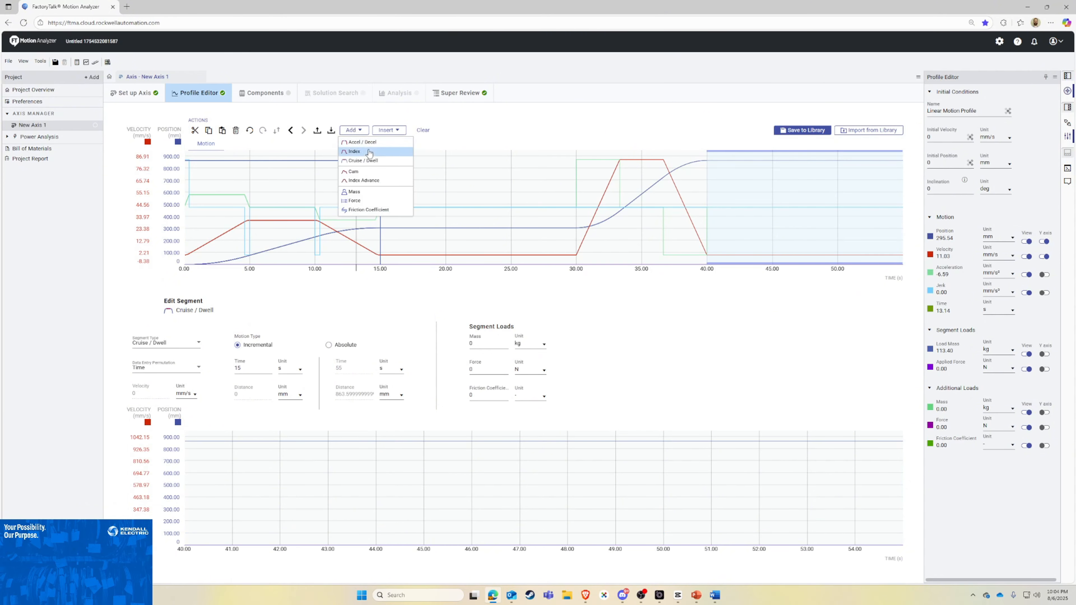
click(368, 152)
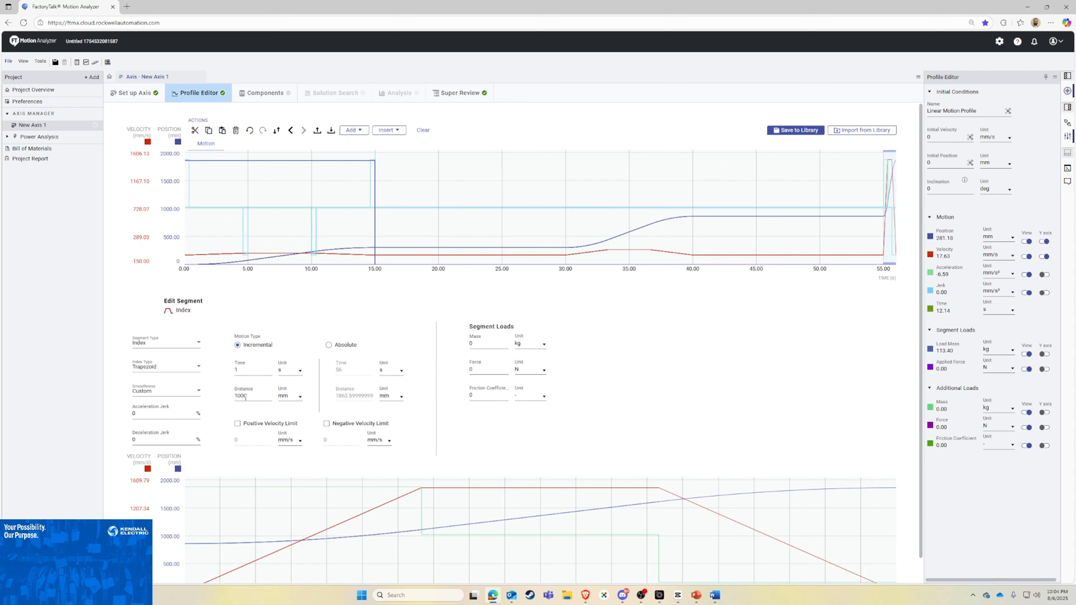
click(290, 396)
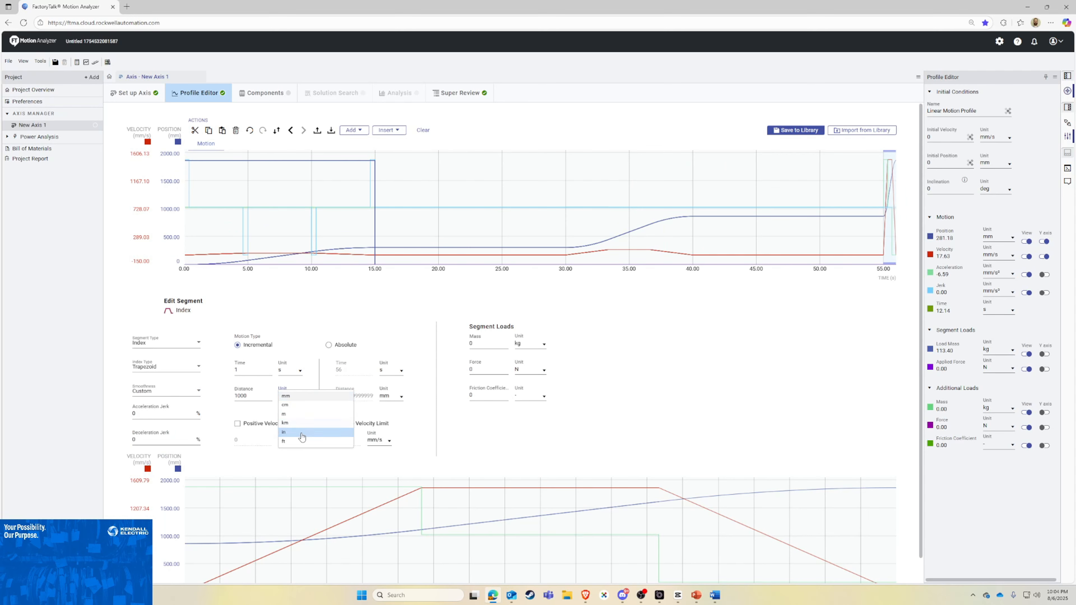
click(290, 432)
double_click(251, 396)
key(BackSpace)
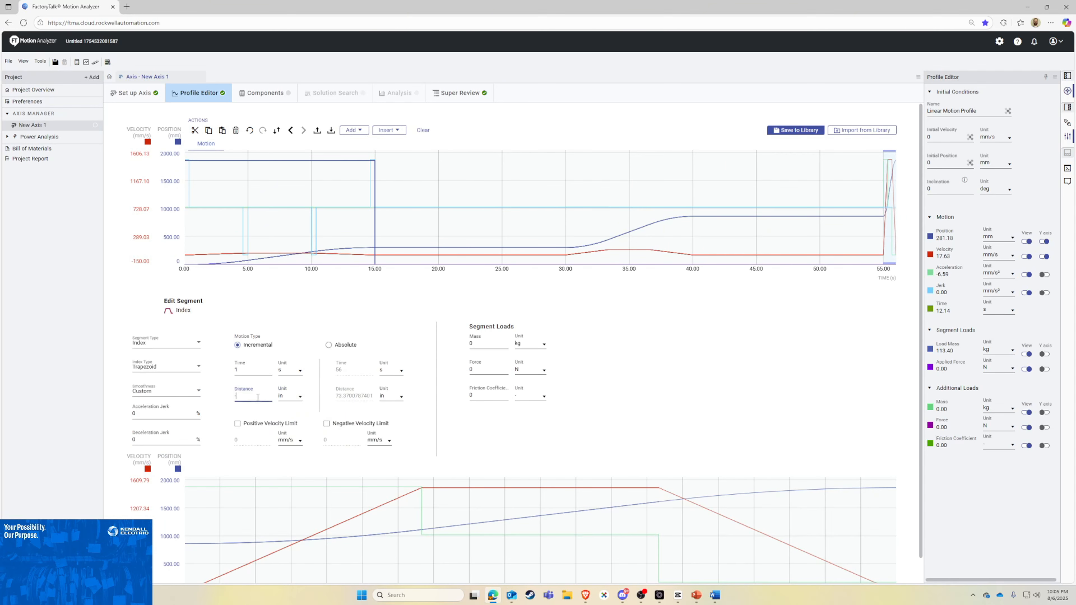
key(Return)
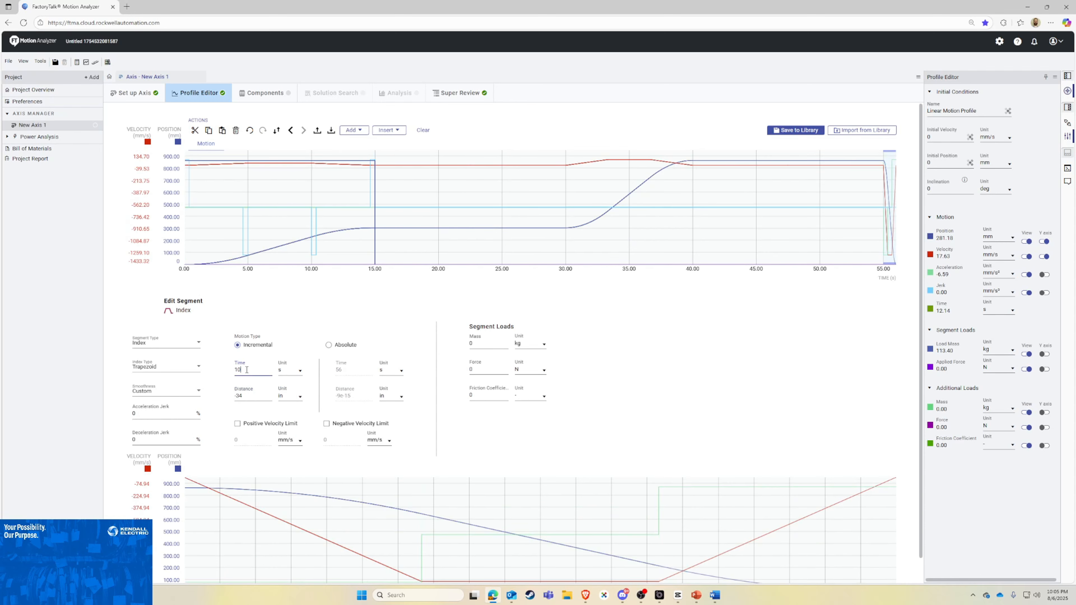
key(Return)
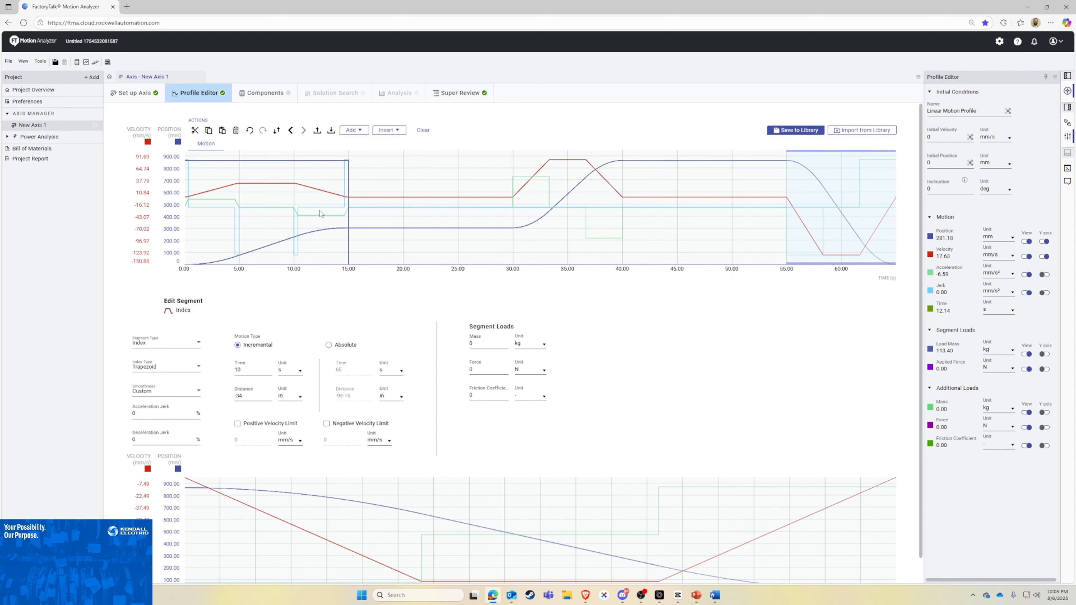
Step: Add a final Cruise / Dwell segment after the third Index segment and set its time to 15 s
click(354, 134)
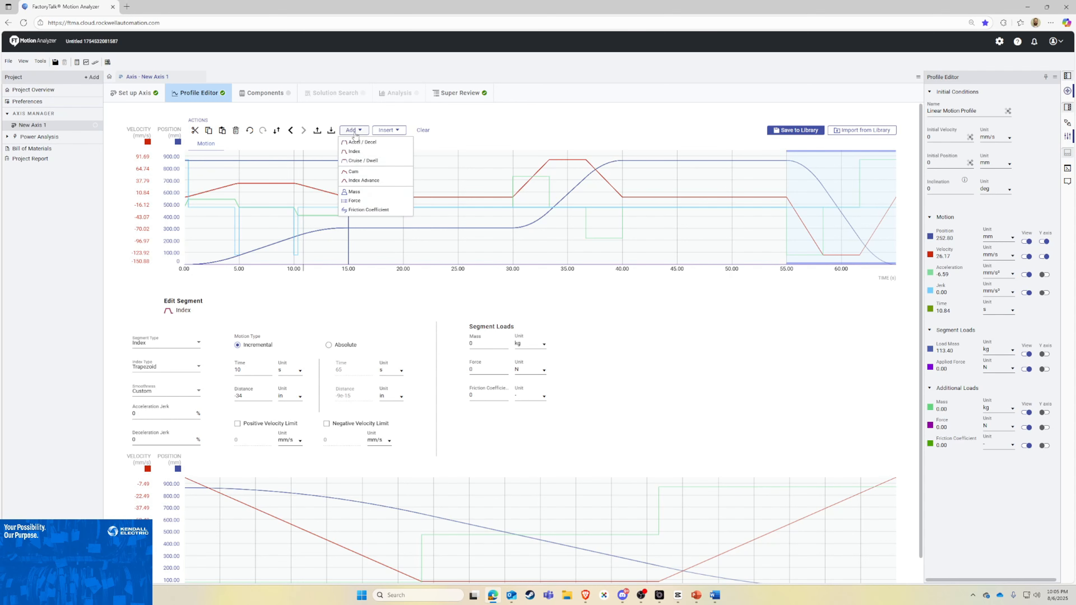
click(373, 161)
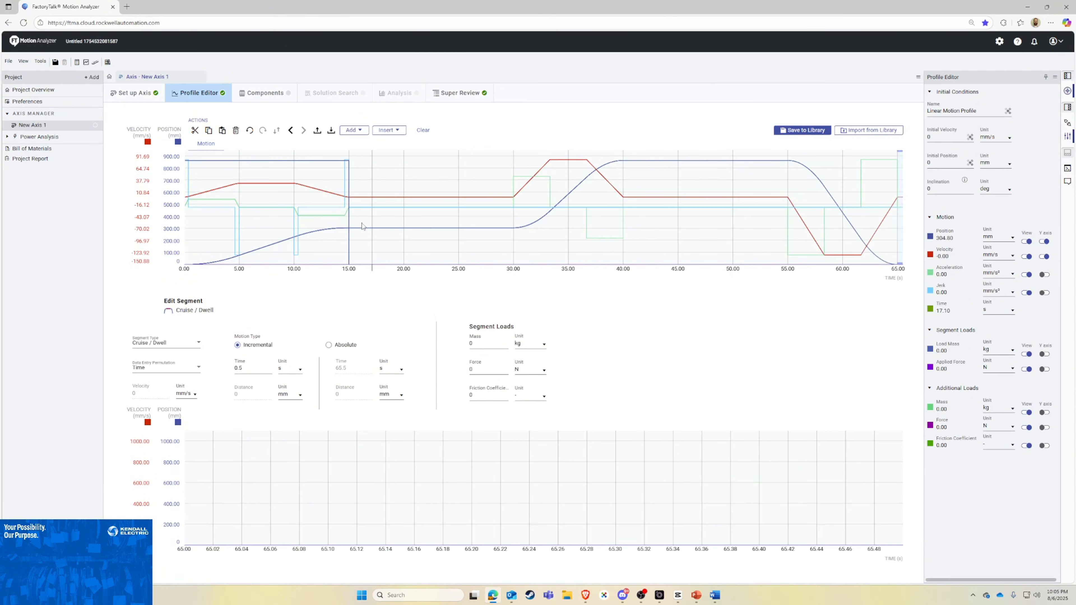
double_click(251, 369)
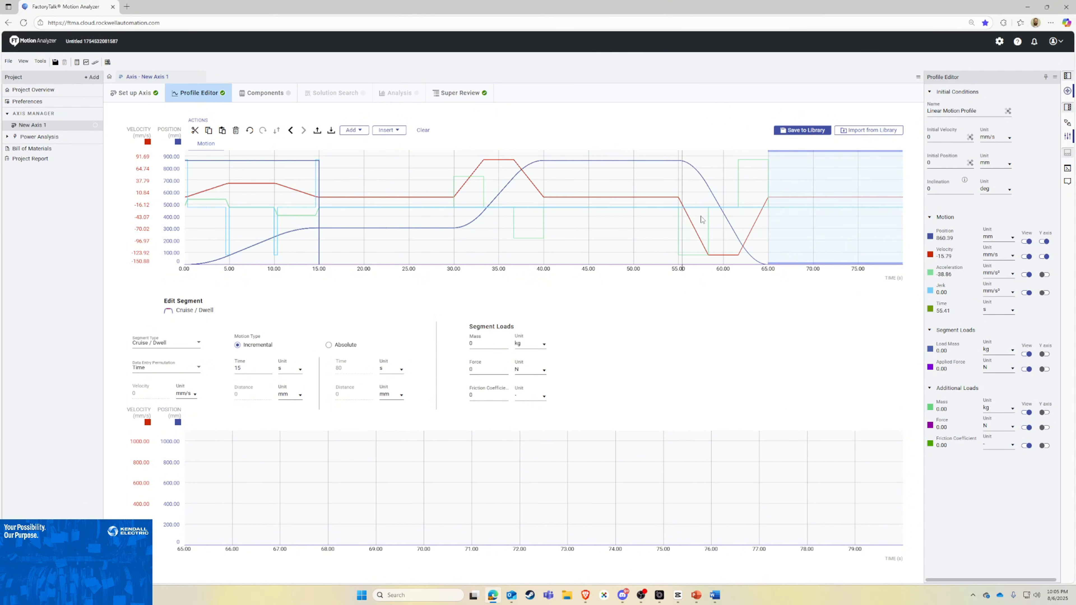
Step: Set the third Index segment's acceleration jerk and deceleration jerk to 15%
click(713, 216)
click(151, 412)
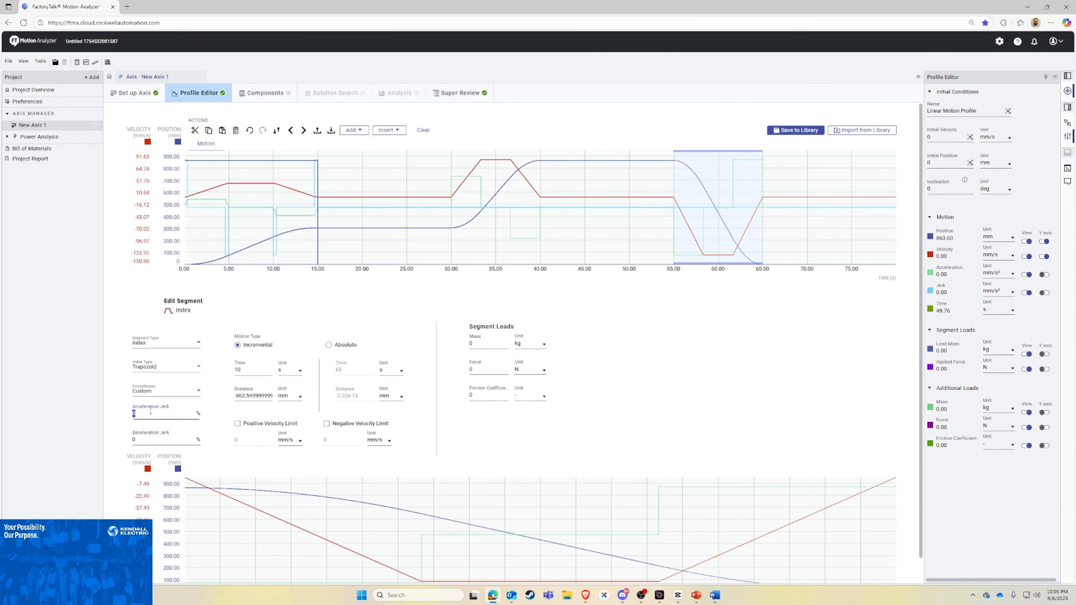
key(Return)
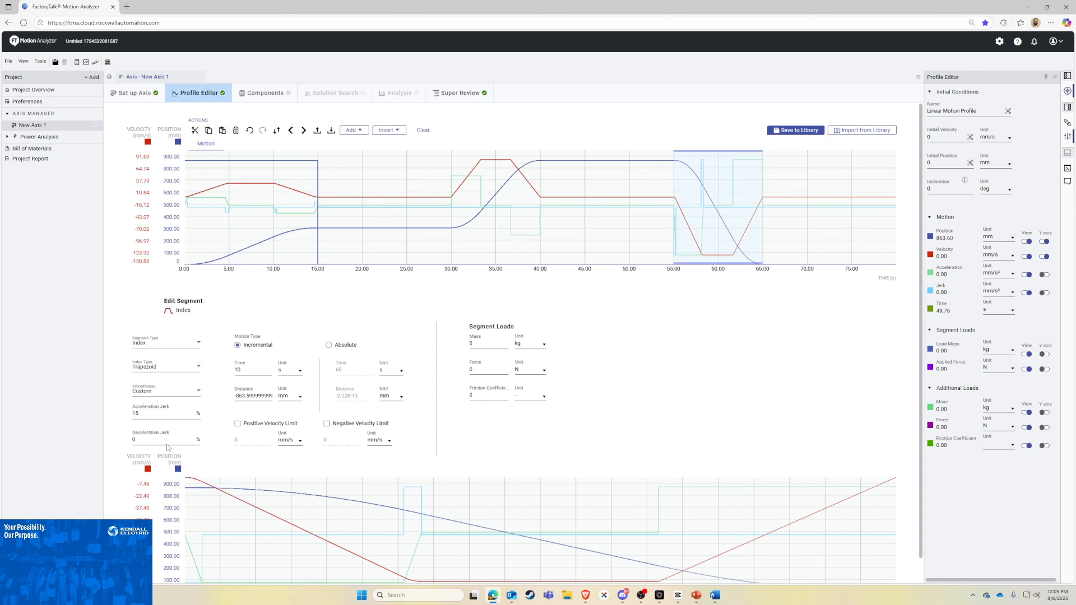
click(141, 446)
double_click(138, 441)
key(Return)
Step: Set the second Index segment's acceleration jerk and deceleration jerk to 15%
click(504, 211)
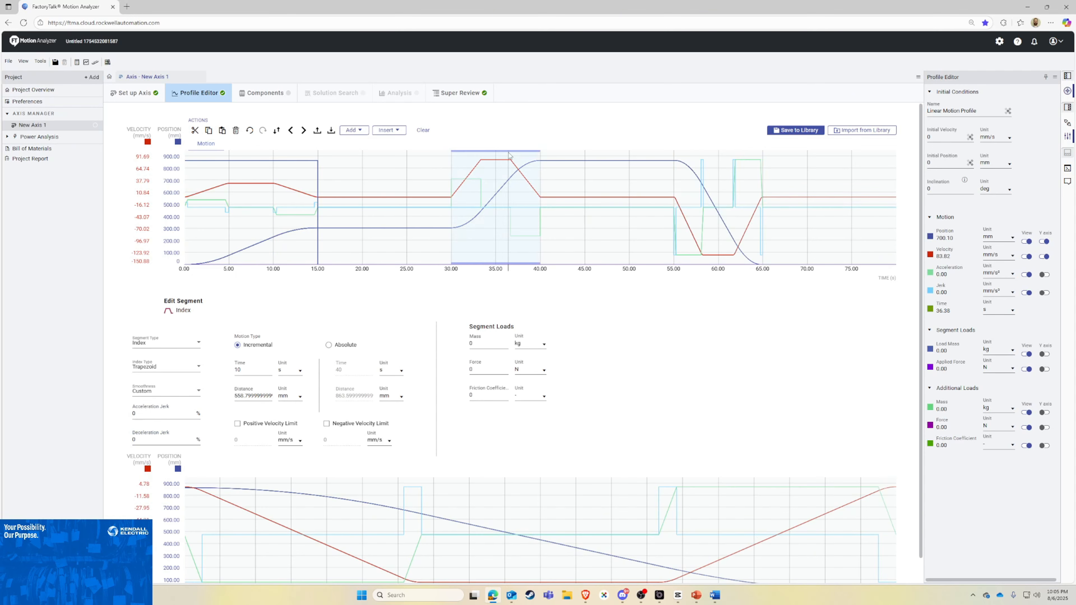
double_click(150, 413)
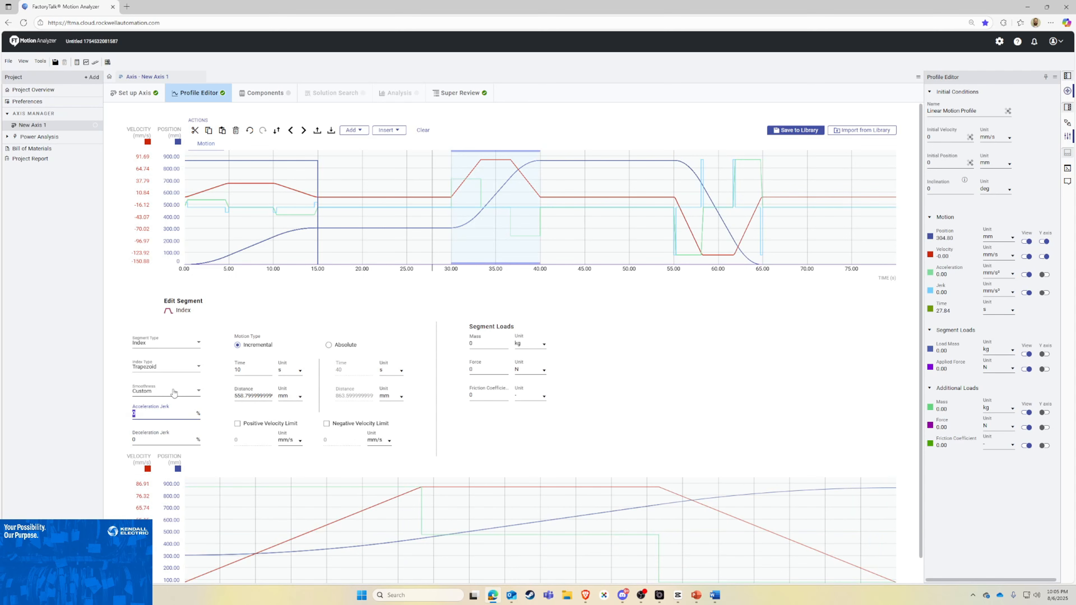
double_click(154, 439)
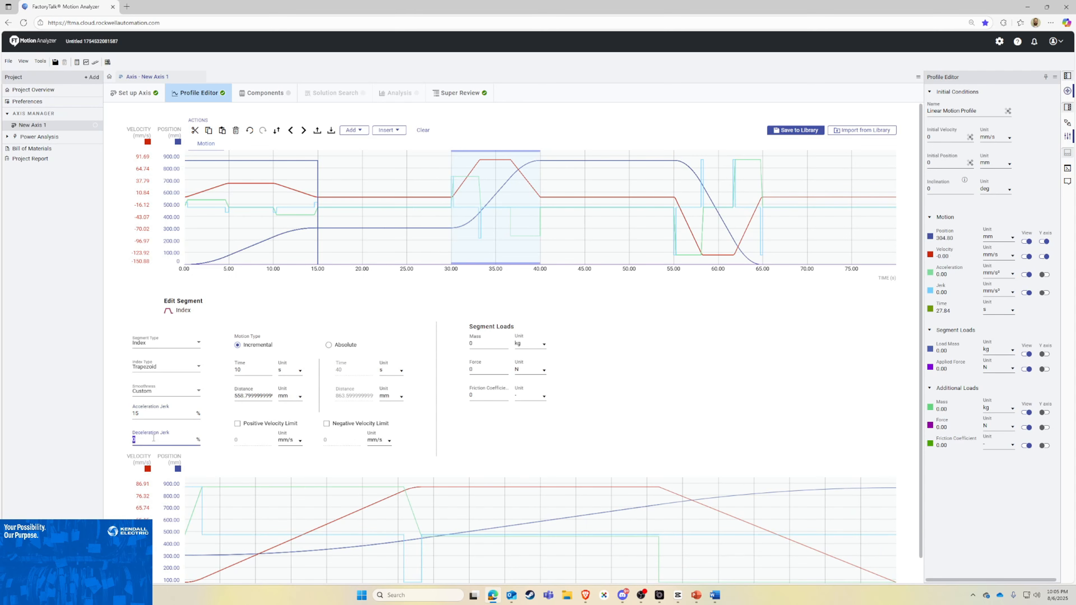
text(15)
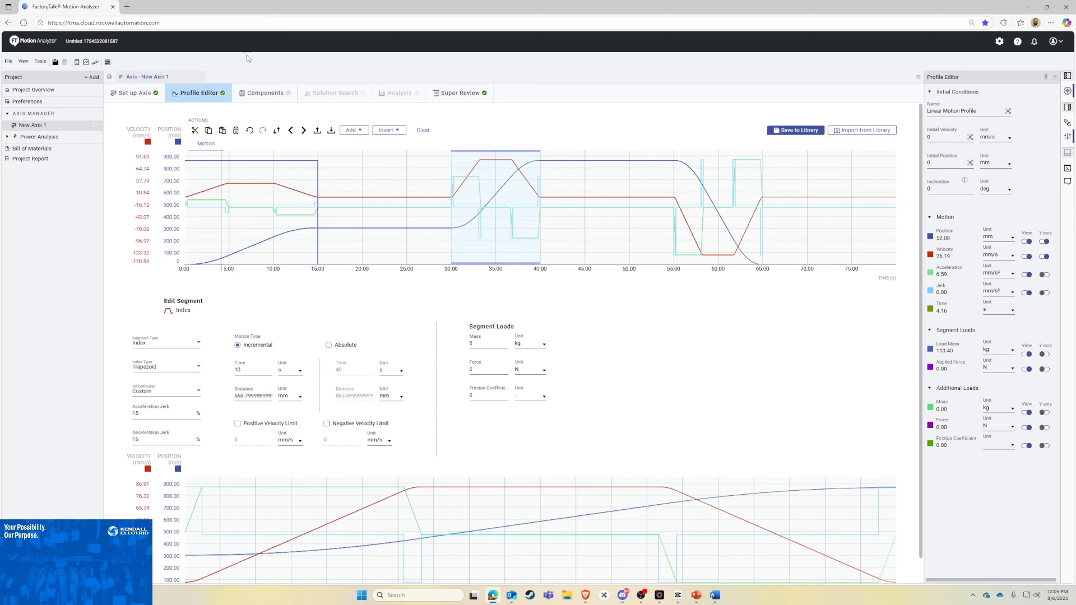
Step: Choose a custom mechanism of the Lead Screw type in the axis components
click(260, 93)
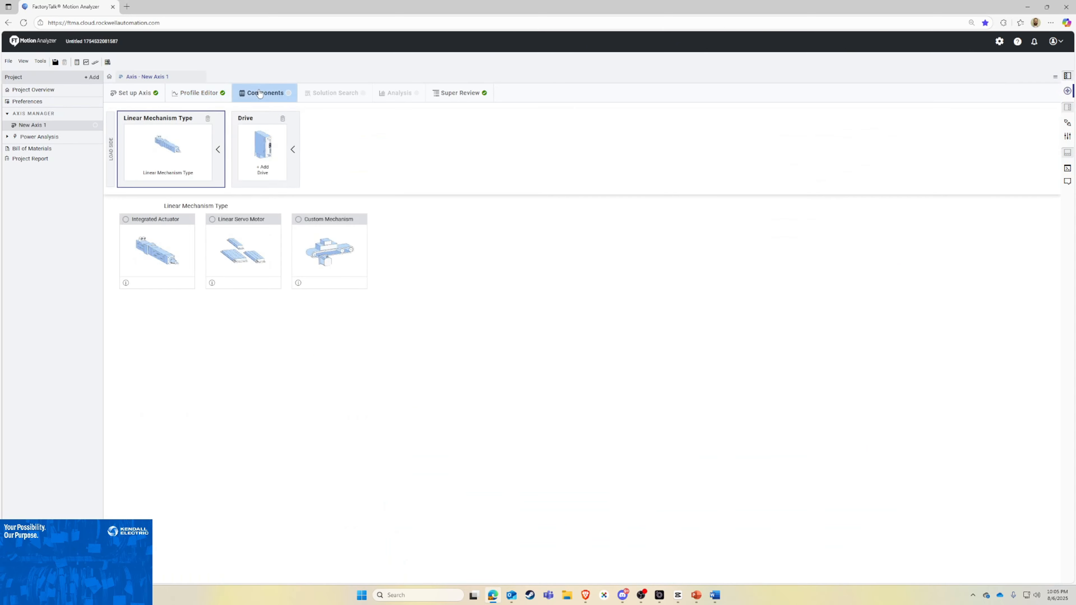
click(316, 256)
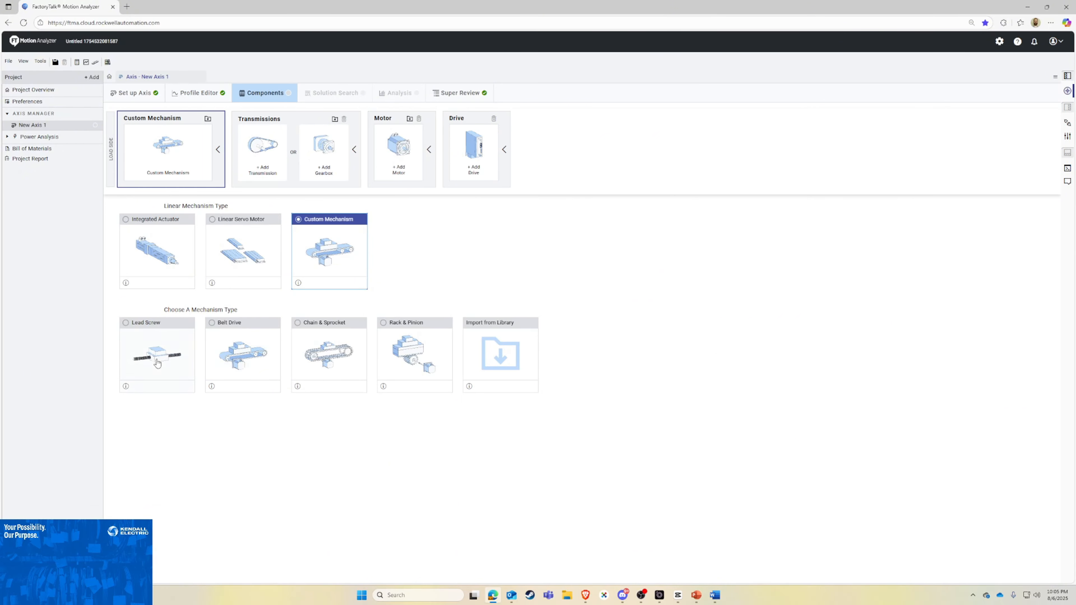
click(157, 361)
Step: Set the custom lead screw's lead to 10 mm/rev and its efficiency to 95%
scroll(144, 381, down, 1)
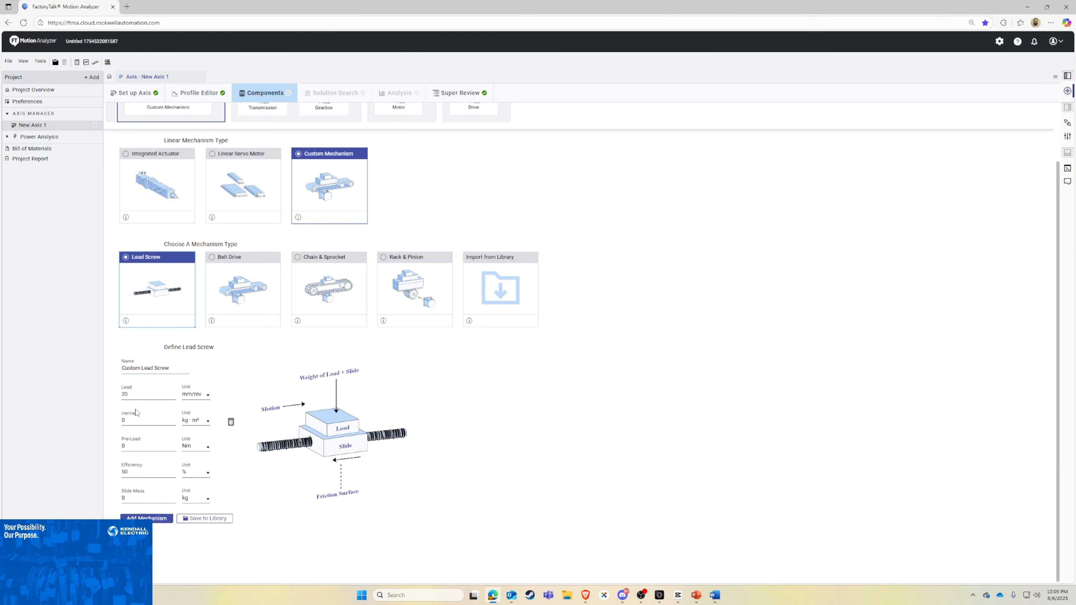
click(135, 394)
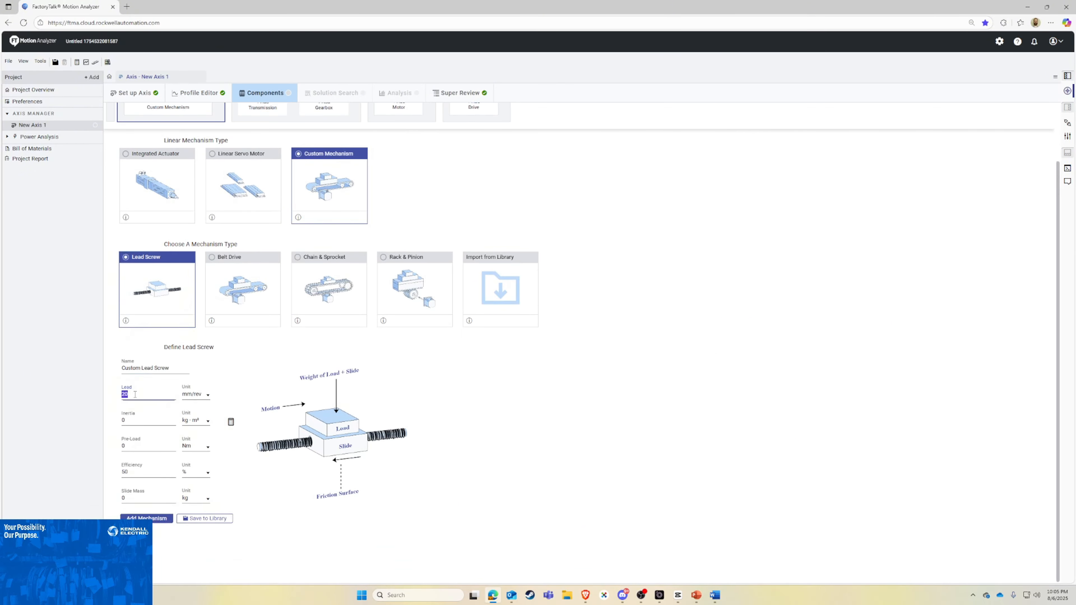
click(178, 411)
click(135, 470)
click(153, 460)
Step: Set the lead screw's slide mass to 150 lb and add the mechanism to the axis
click(139, 498)
text(150)
click(194, 499)
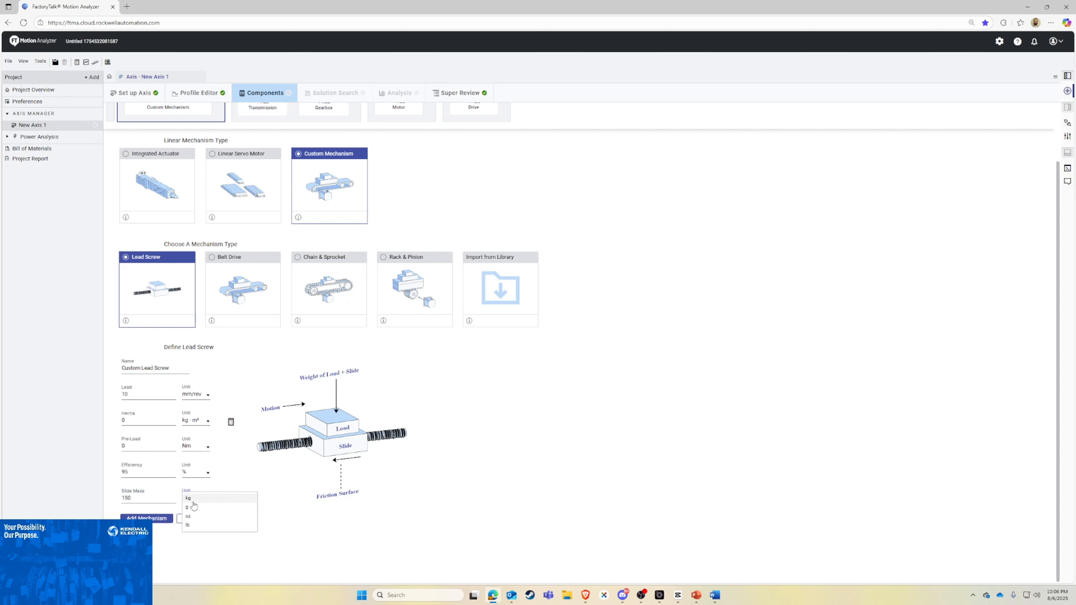
click(199, 526)
click(163, 497)
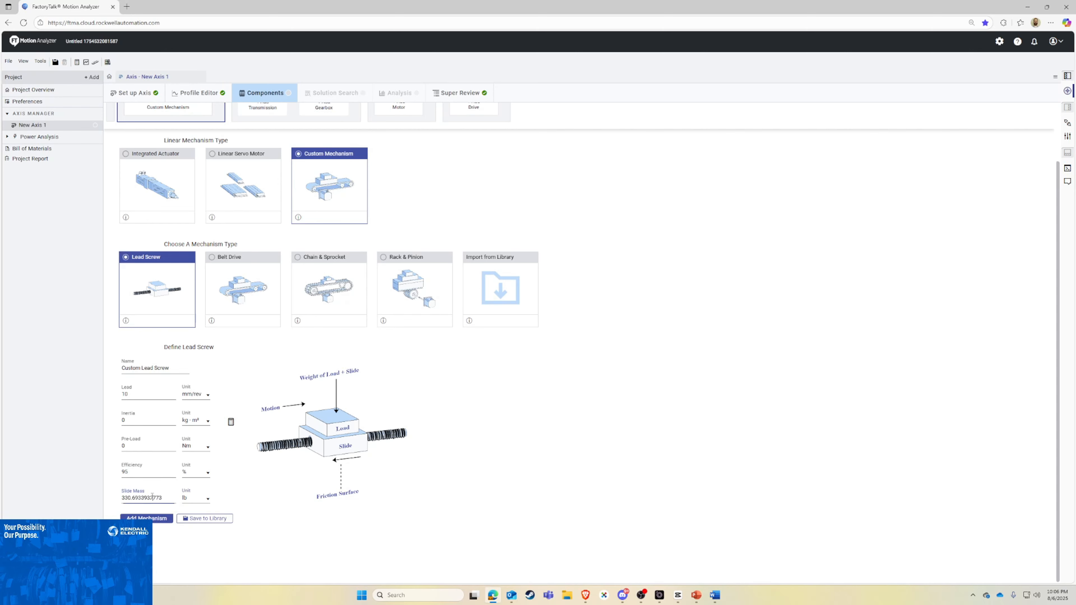
double_click(163, 497)
text(150)
key(Tab)
click(155, 518)
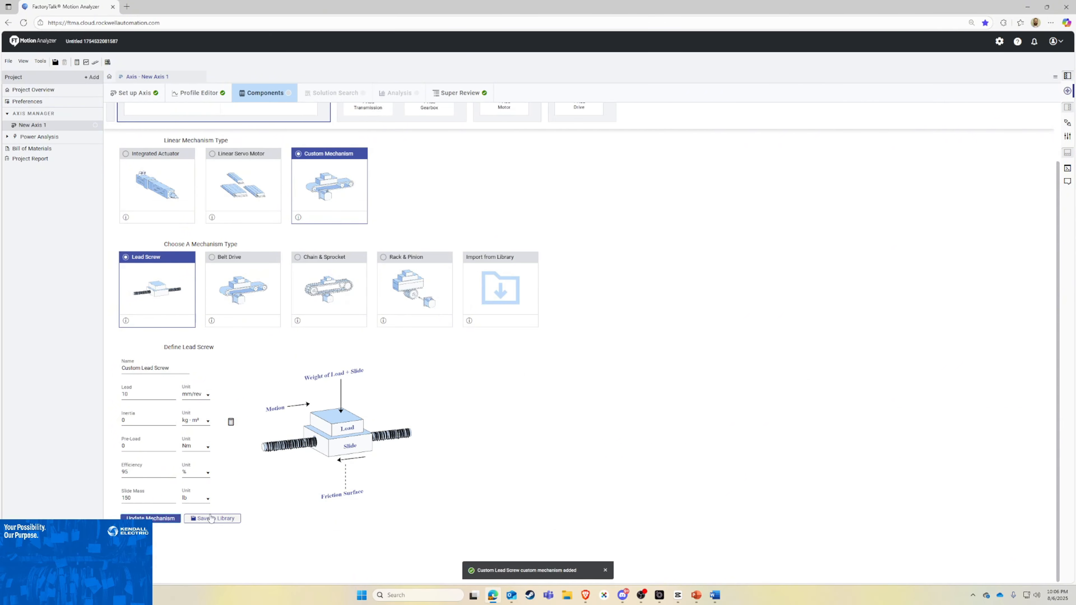
Step: Select the VPL and MPL Low Inertia Servo Motor families from the motor catalog and deselect MPL again, keeping only VPL
scroll(418, 218, up, 2)
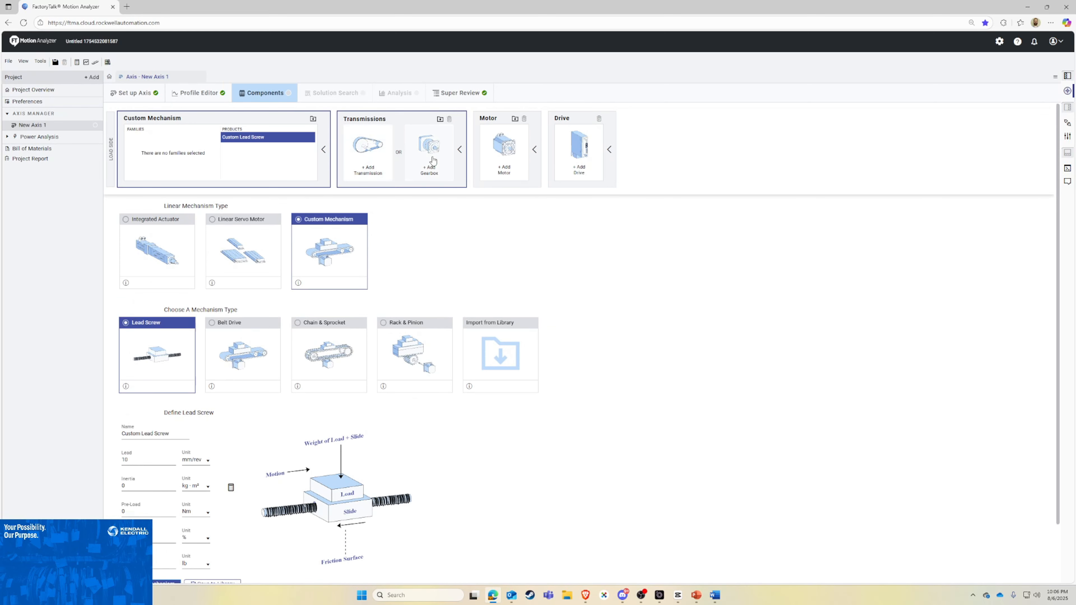
click(505, 161)
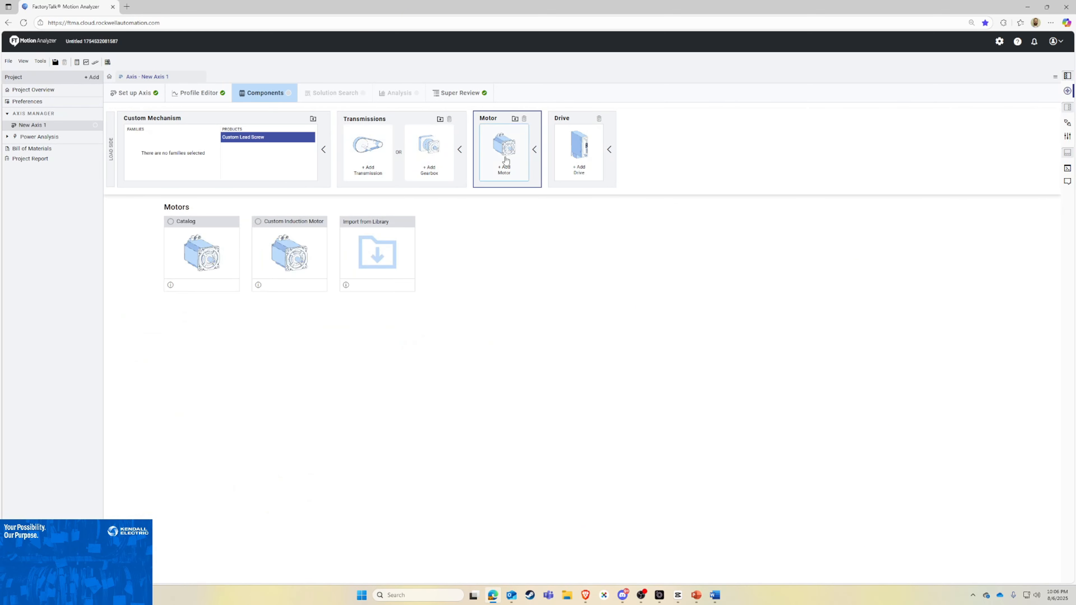
click(192, 240)
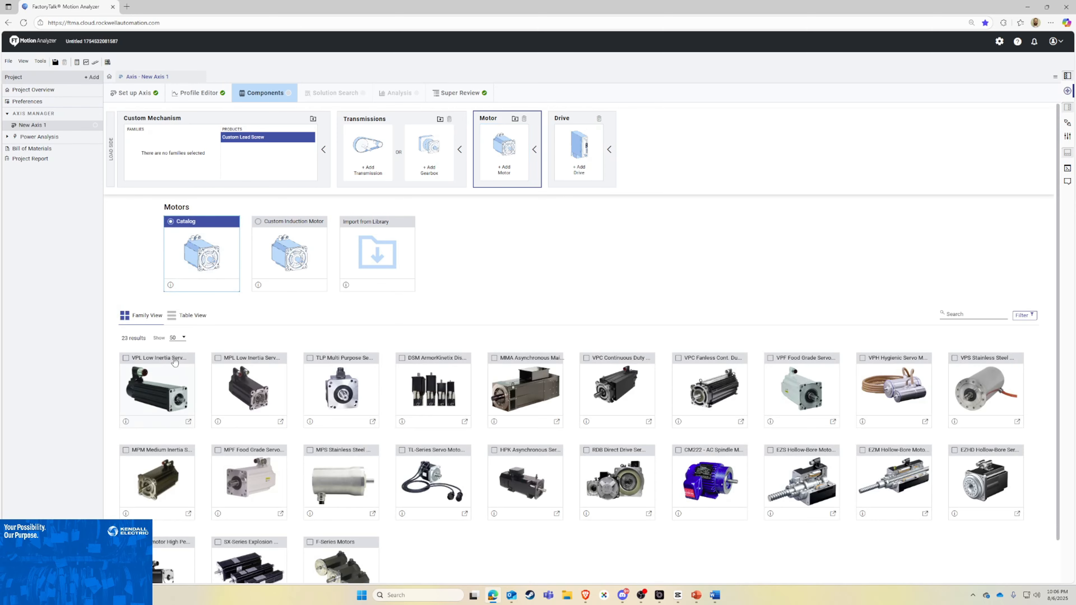
click(174, 360)
click(244, 361)
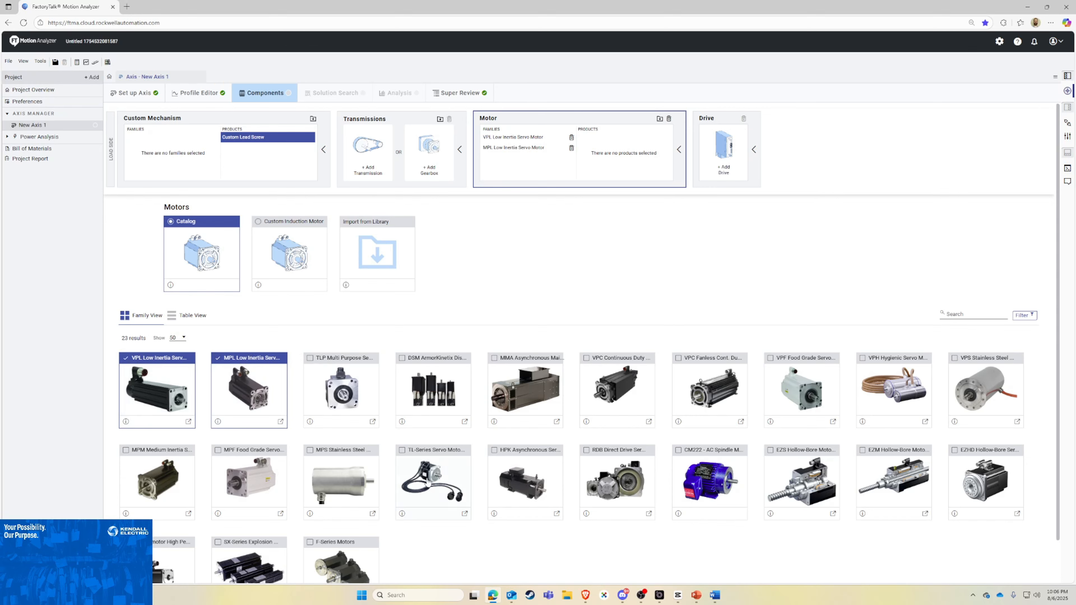
scroll(682, 456, down, 1)
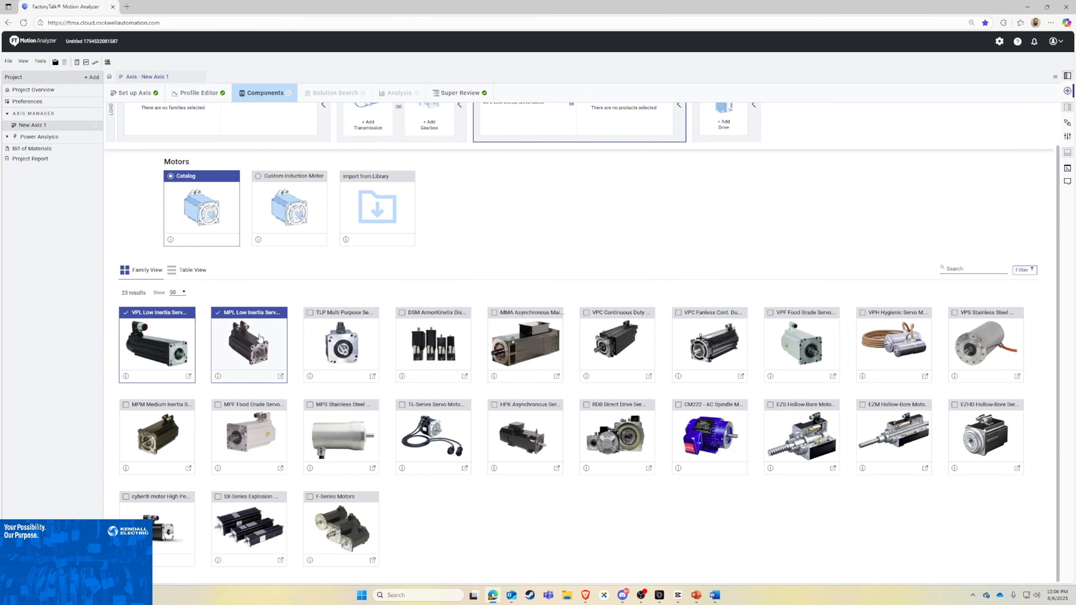
click(241, 316)
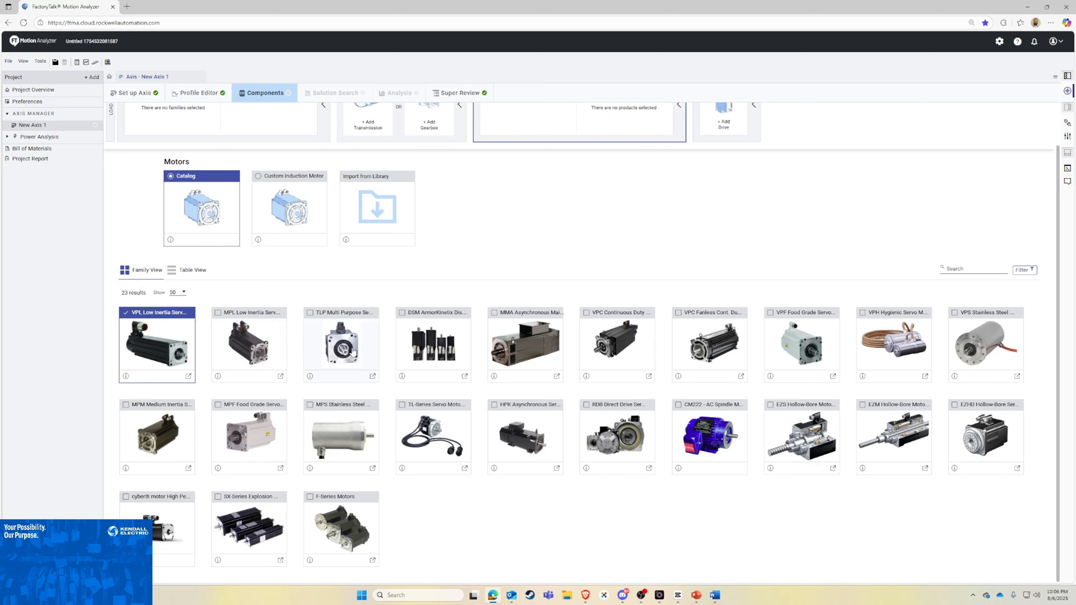
Step: Add the Kinetix 5500 Servo Drive family as the axis drive
scroll(311, 331, up, 1)
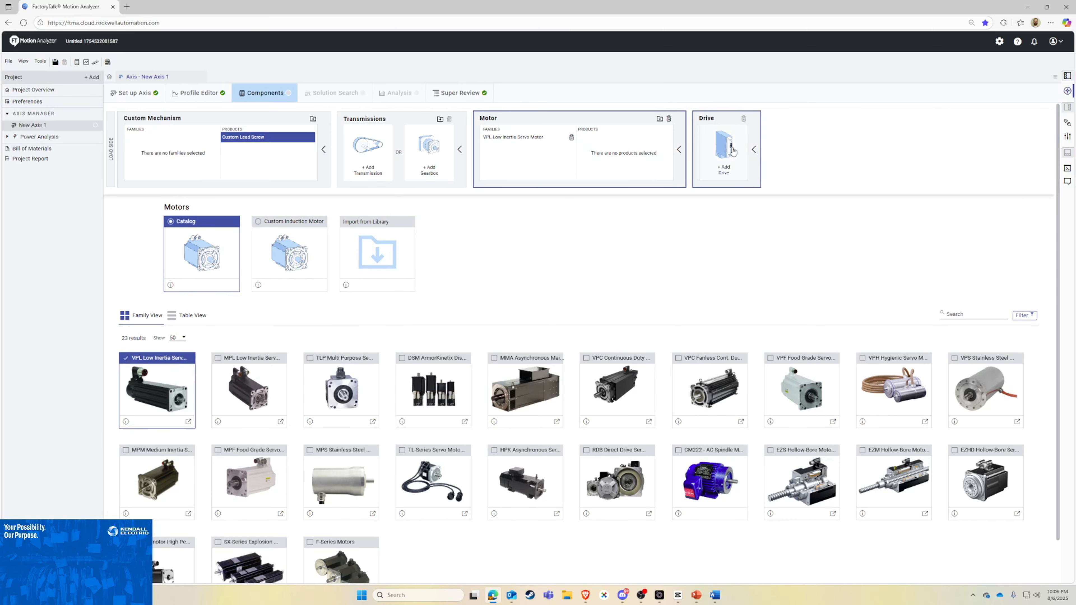
click(732, 151)
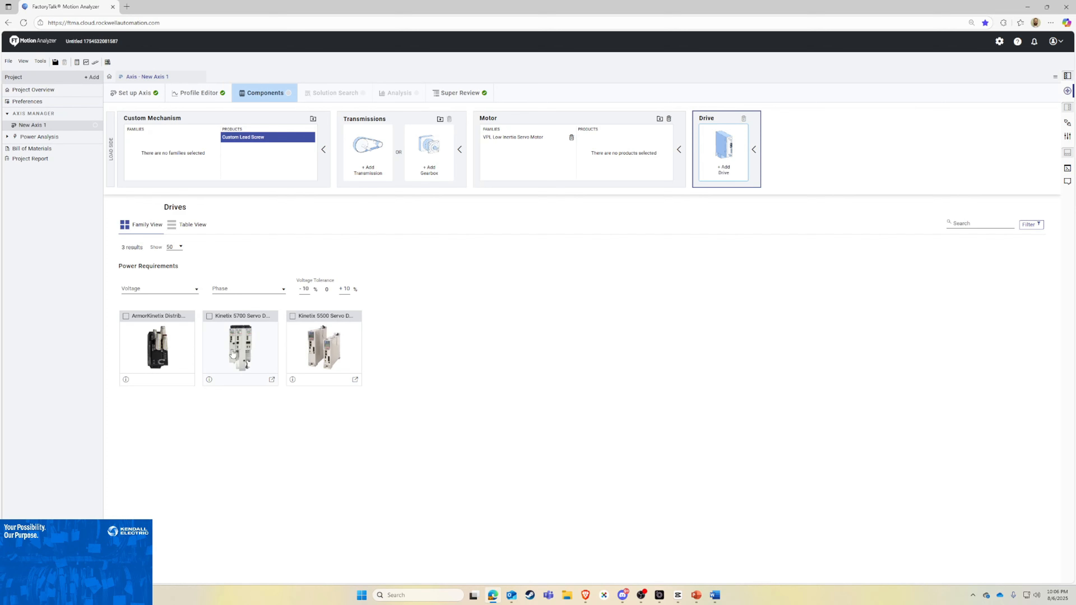
click(314, 318)
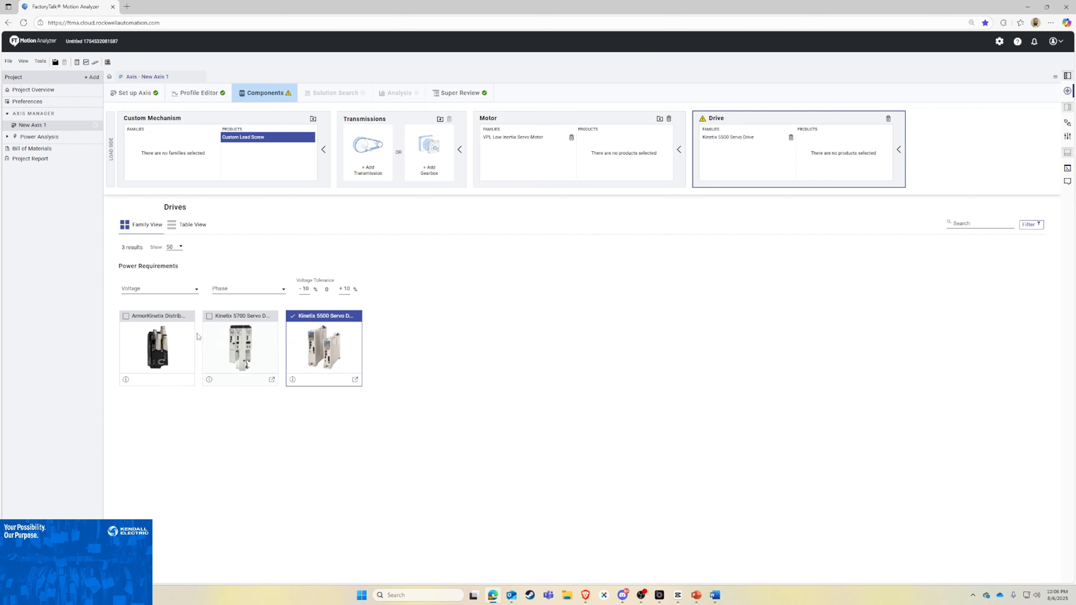
Step: Set the drive's power requirements to 480 V and 3 phase
click(169, 290)
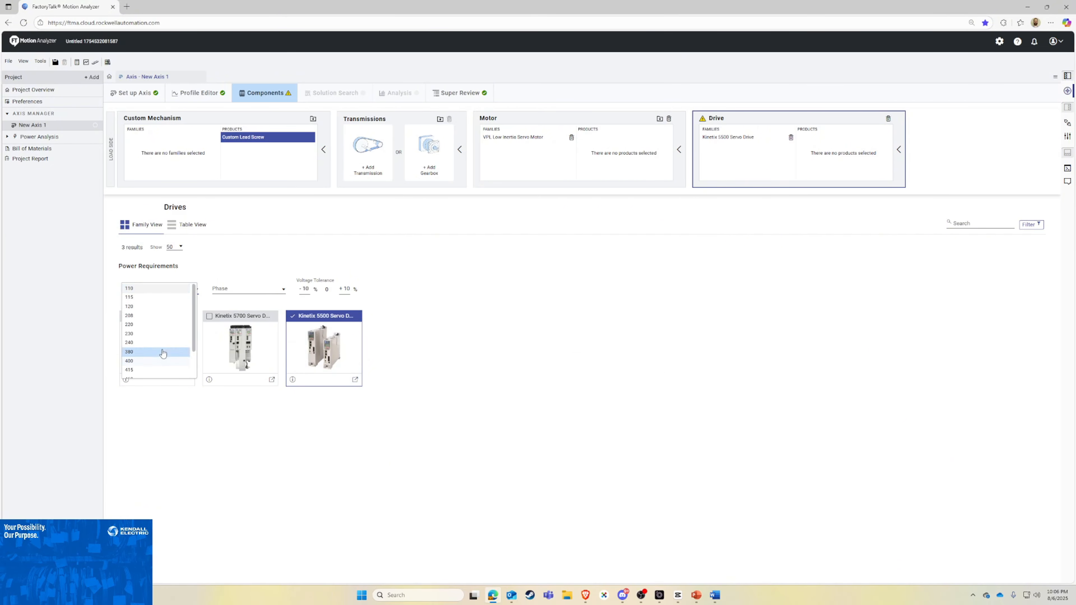
click(144, 353)
click(231, 290)
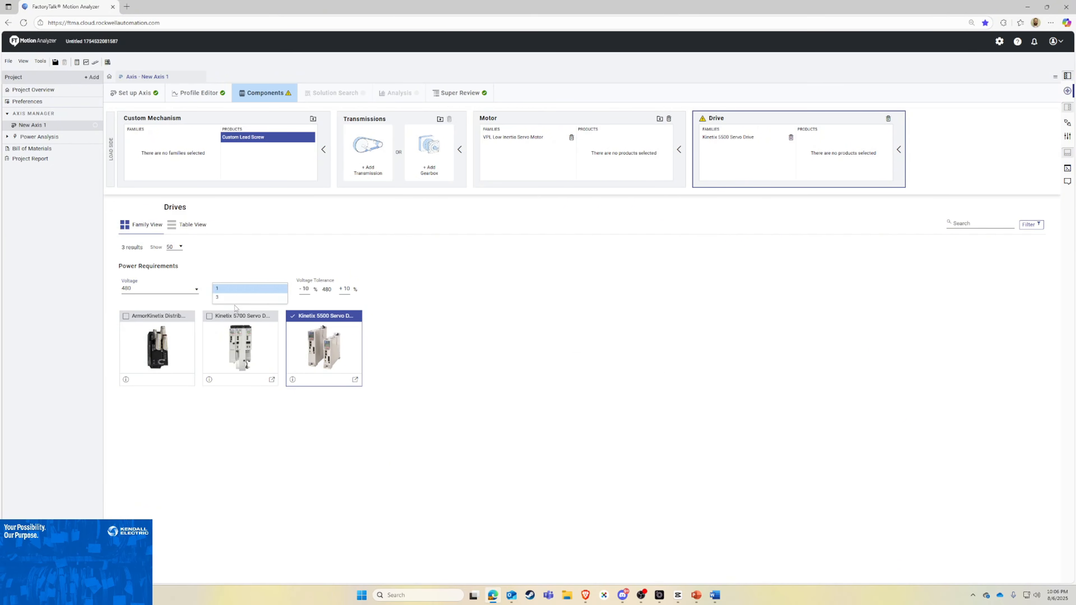
click(229, 298)
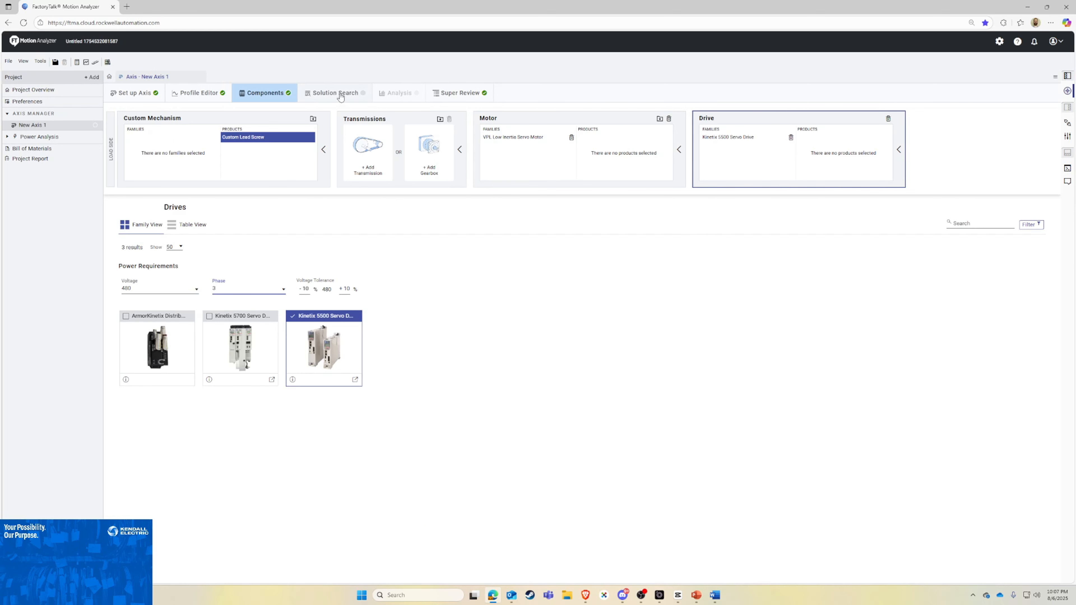
Step: Start the solution search for the axis and save the project as Test2
click(338, 95)
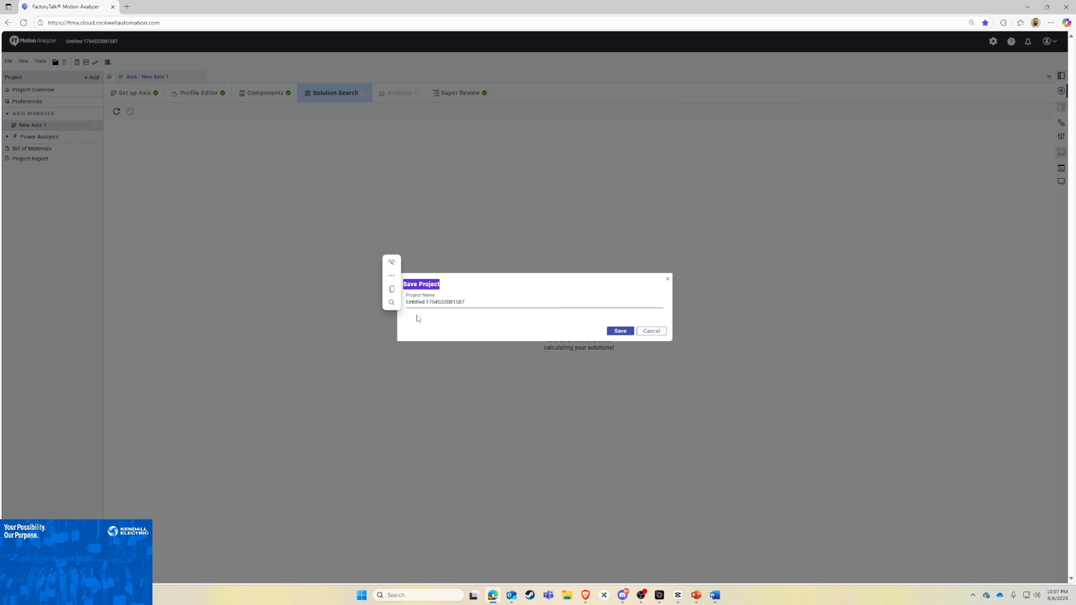
triple_click(428, 301)
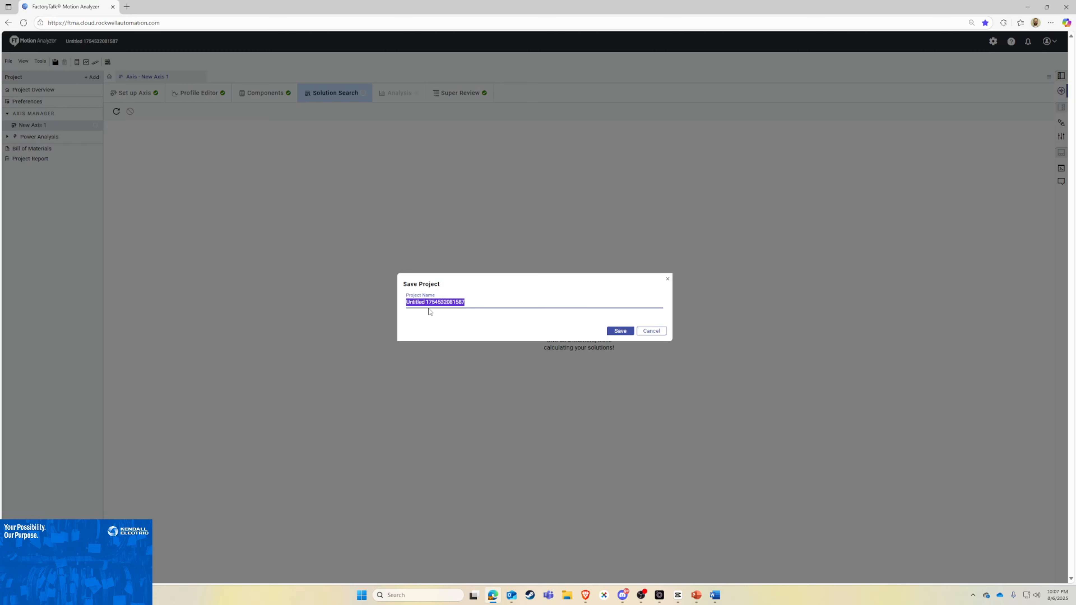
text(Test2)
click(612, 332)
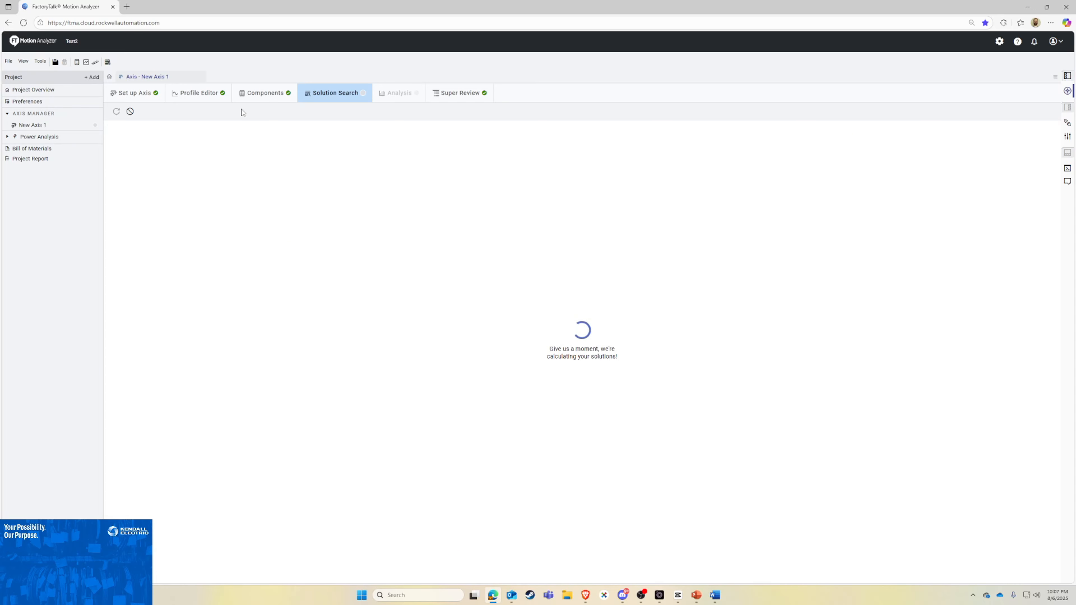
Step: Choose the full-match solution that pairs the 2198-H015-ERSx drive with the VPL-B1003F motor
click(217, 98)
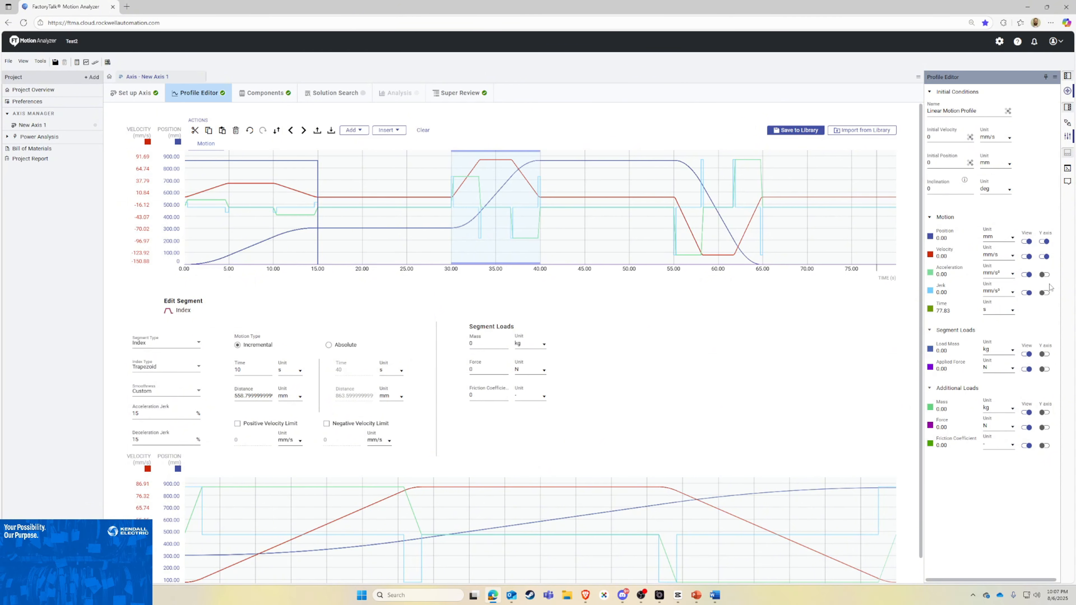
click(341, 94)
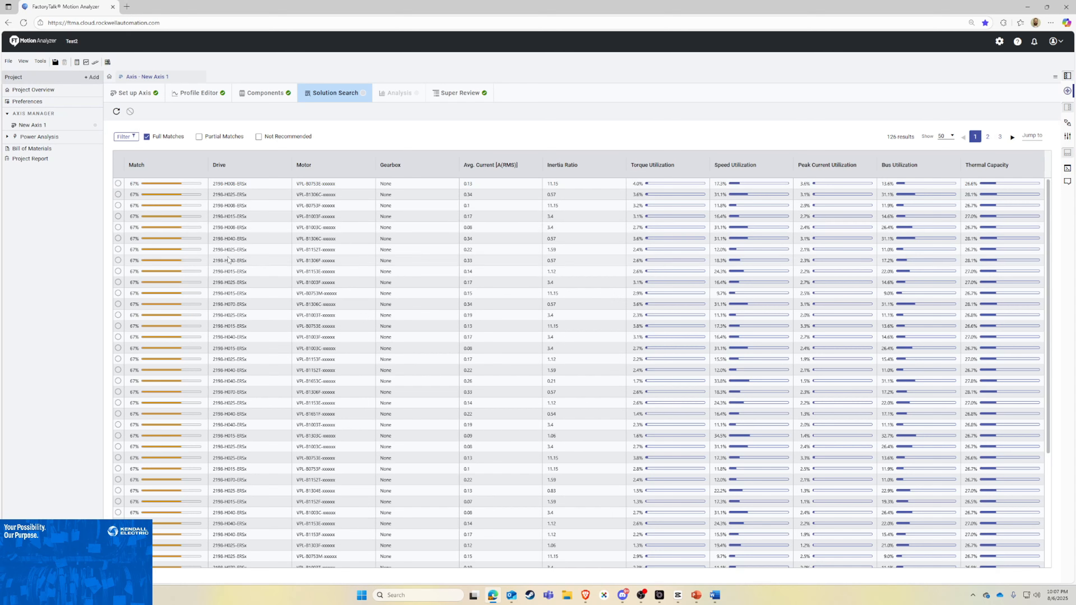
click(118, 216)
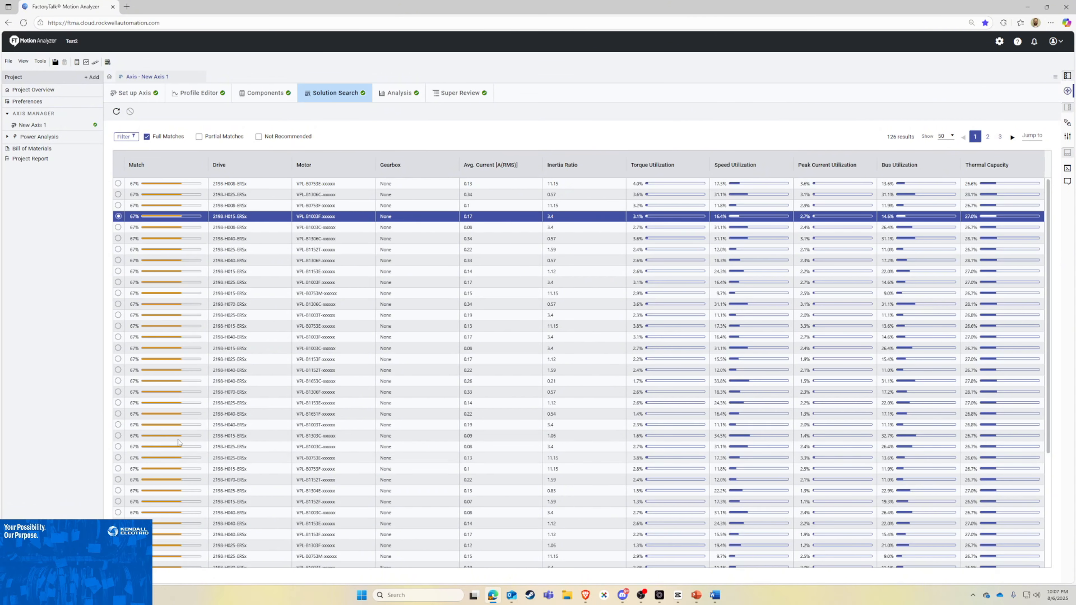
scroll(169, 445, down, 4)
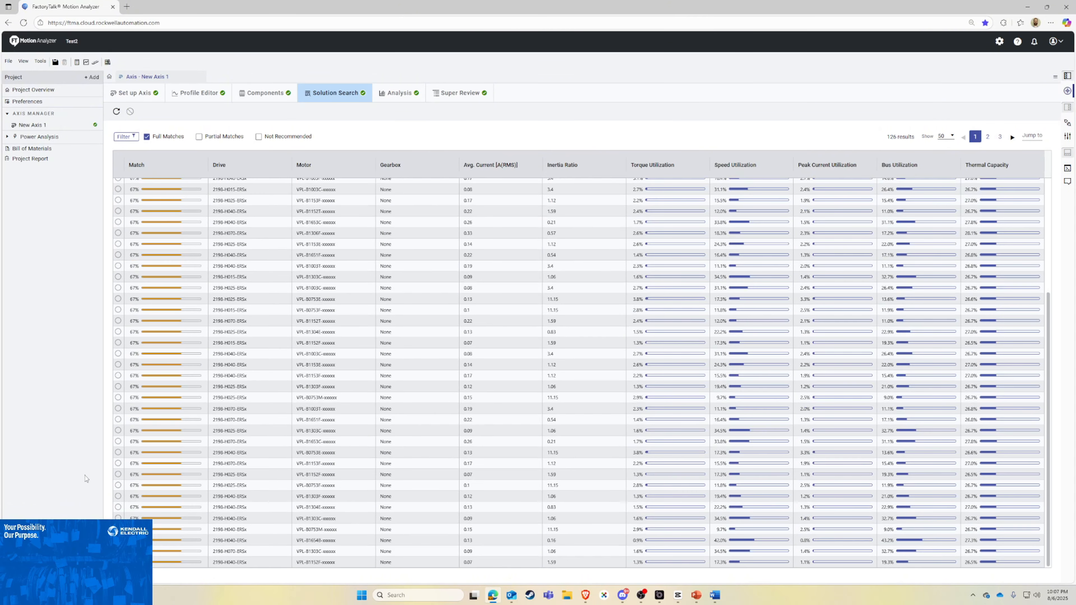
scroll(708, 322, up, 5)
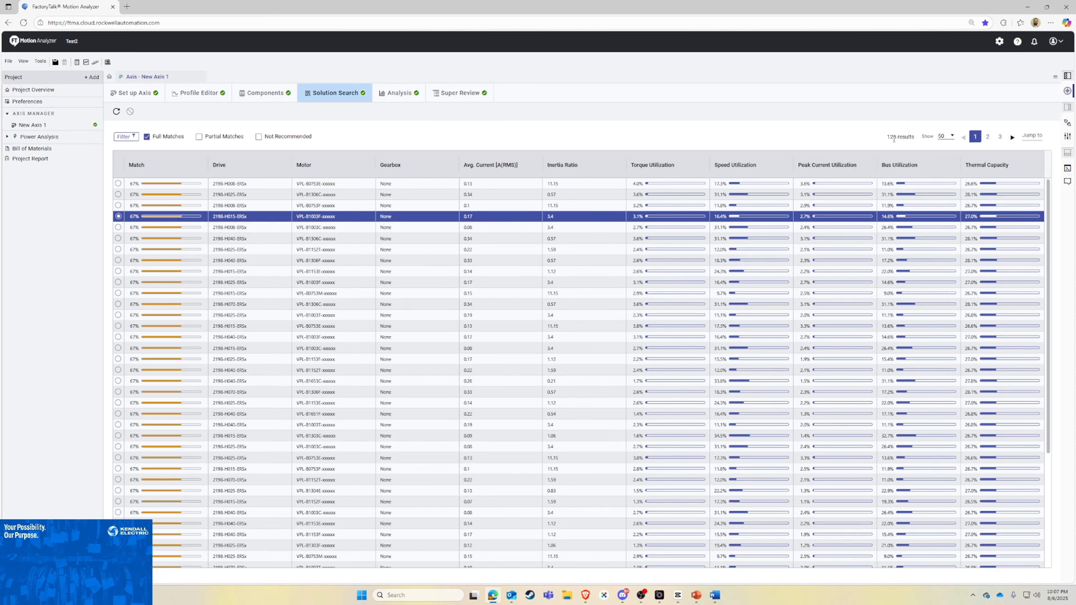
Step: Examine the chosen solution's torque/speed, power/speed, thermal and ratio analysis graphs
click(403, 98)
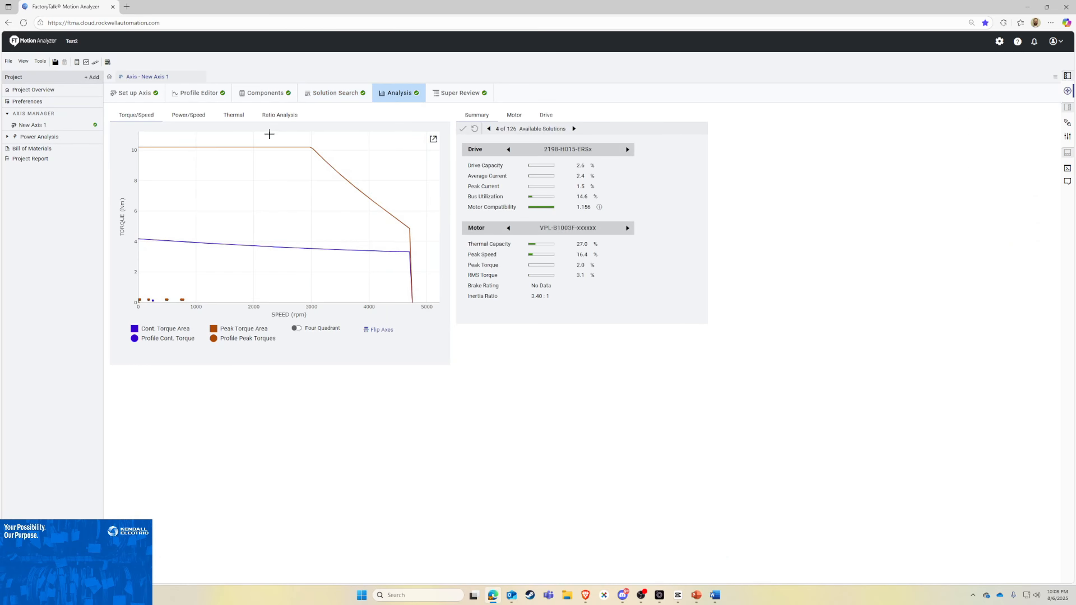
click(188, 115)
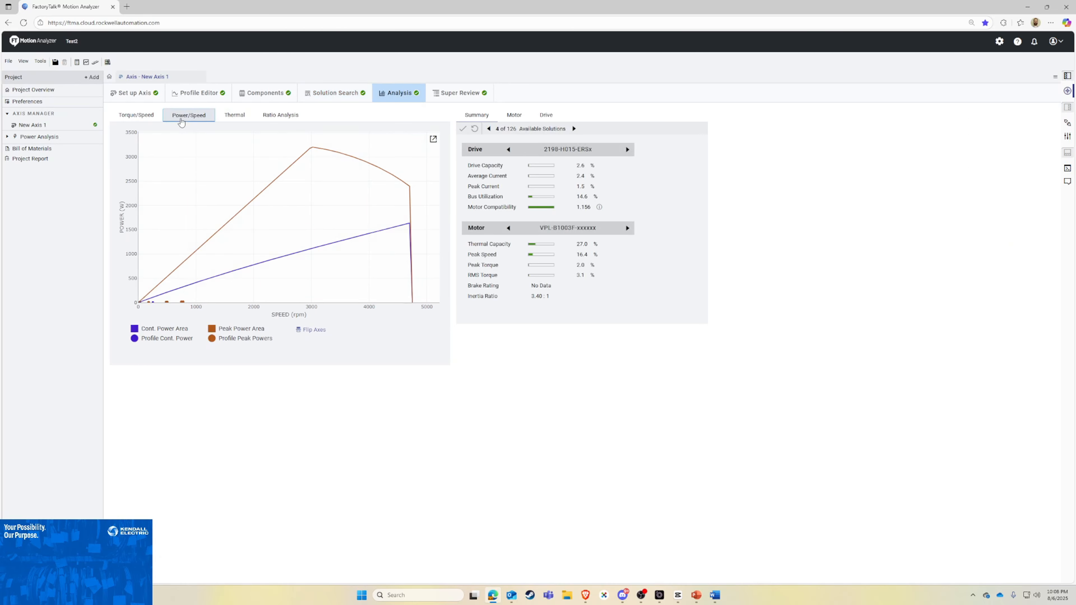
click(238, 120)
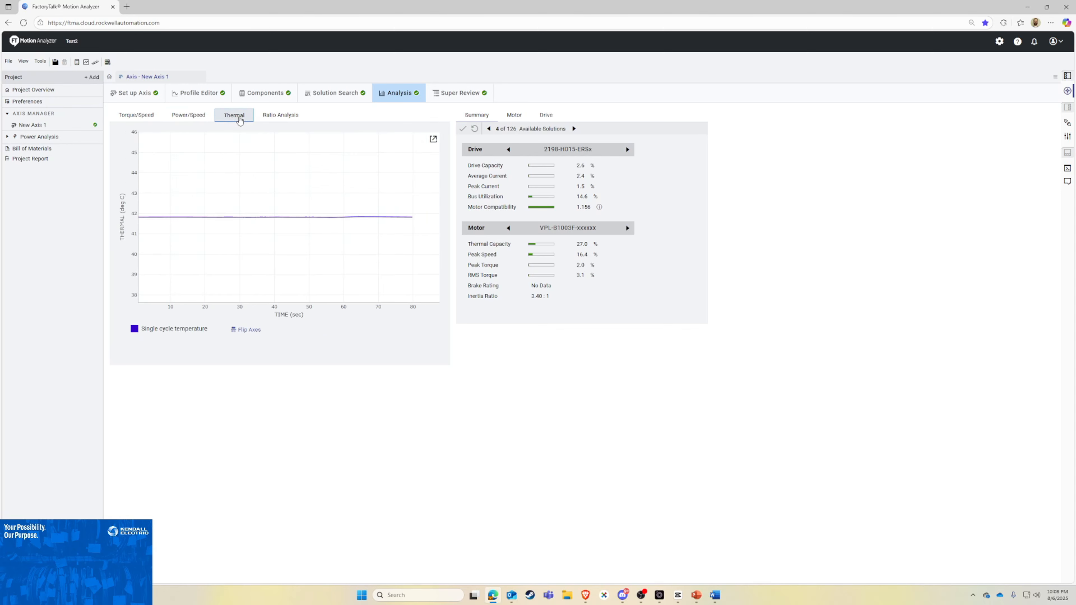
click(291, 120)
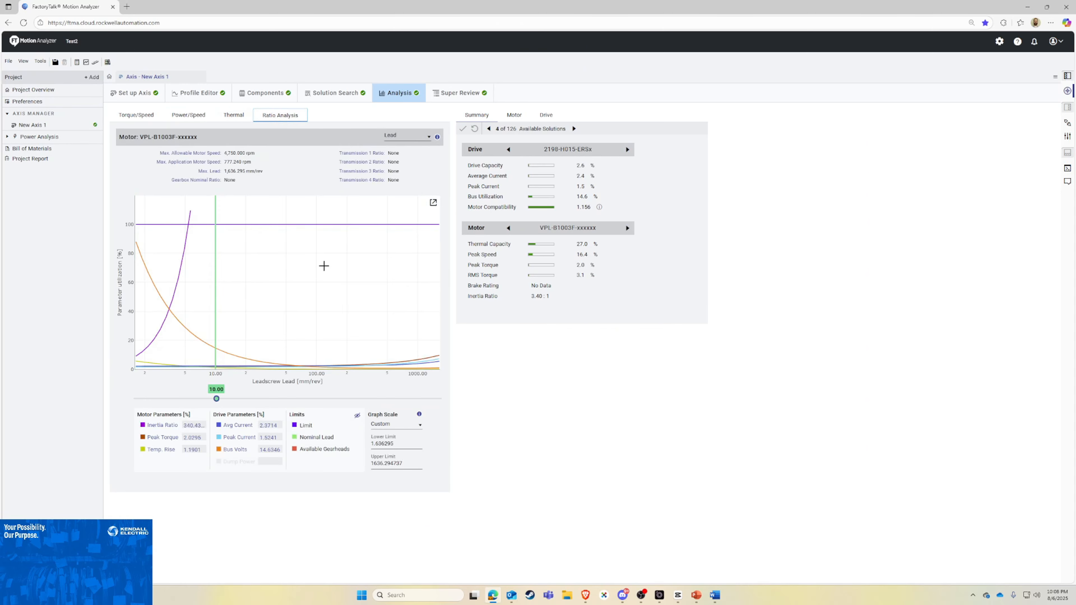
Step: Compare the application's requirements with the motor and drive ratings, and check the solution's utilization summary
click(521, 118)
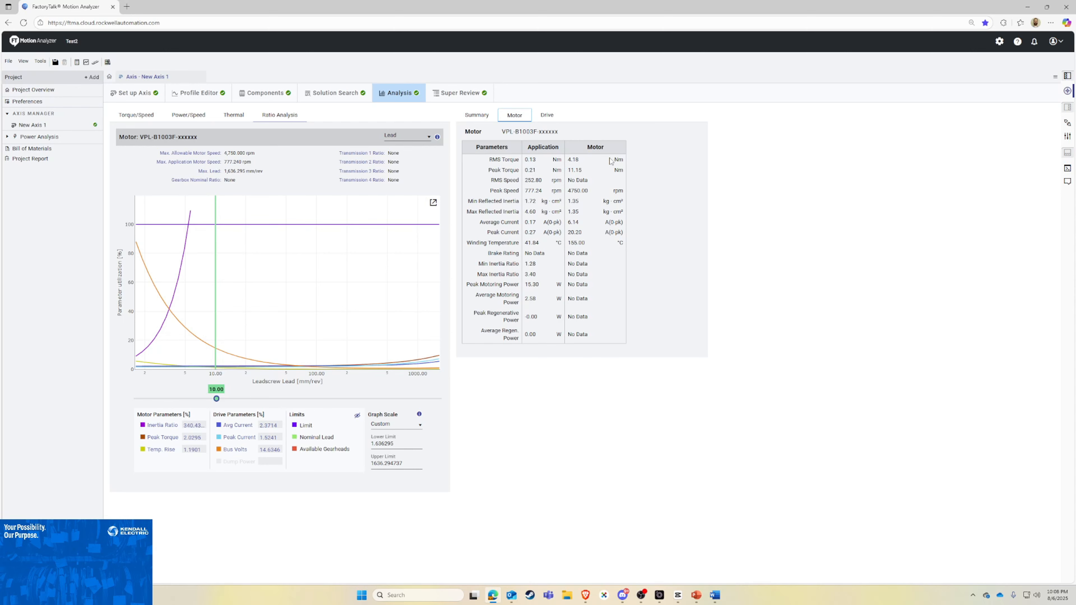
click(546, 116)
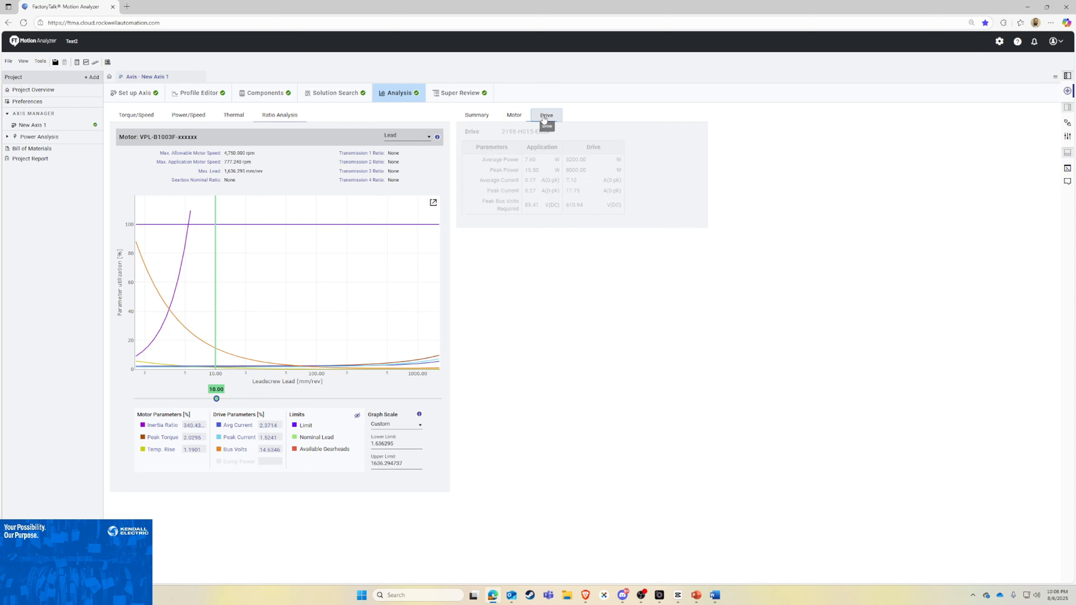
click(514, 116)
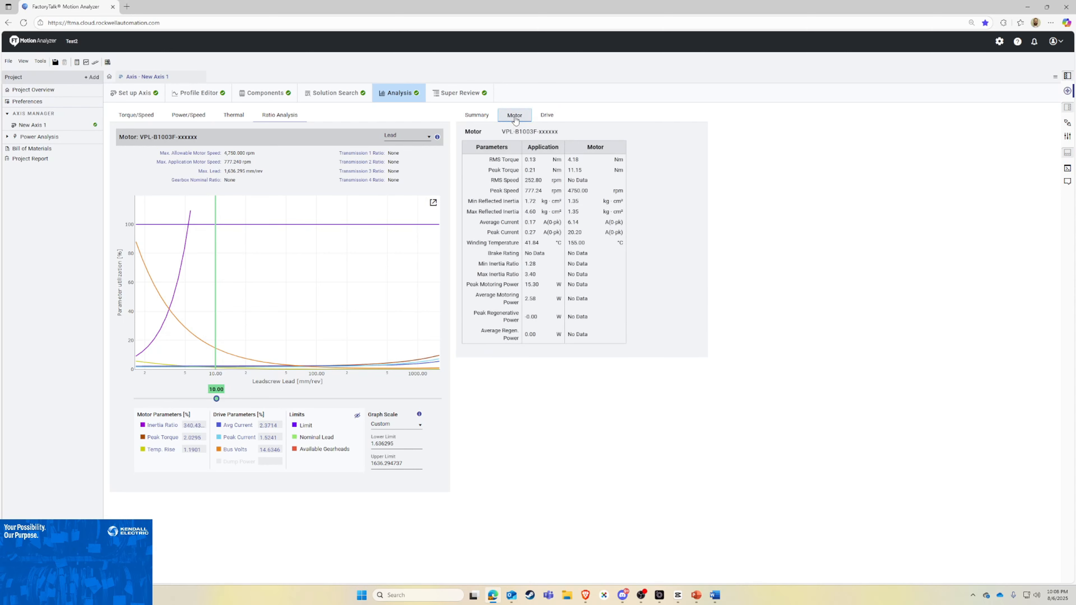
click(477, 116)
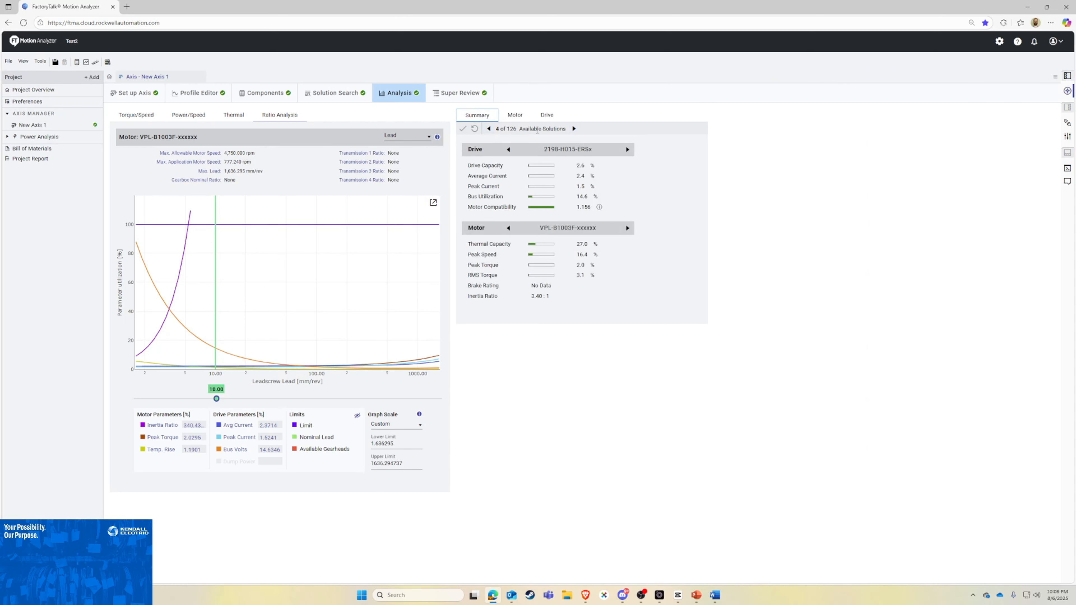
click(515, 115)
click(546, 115)
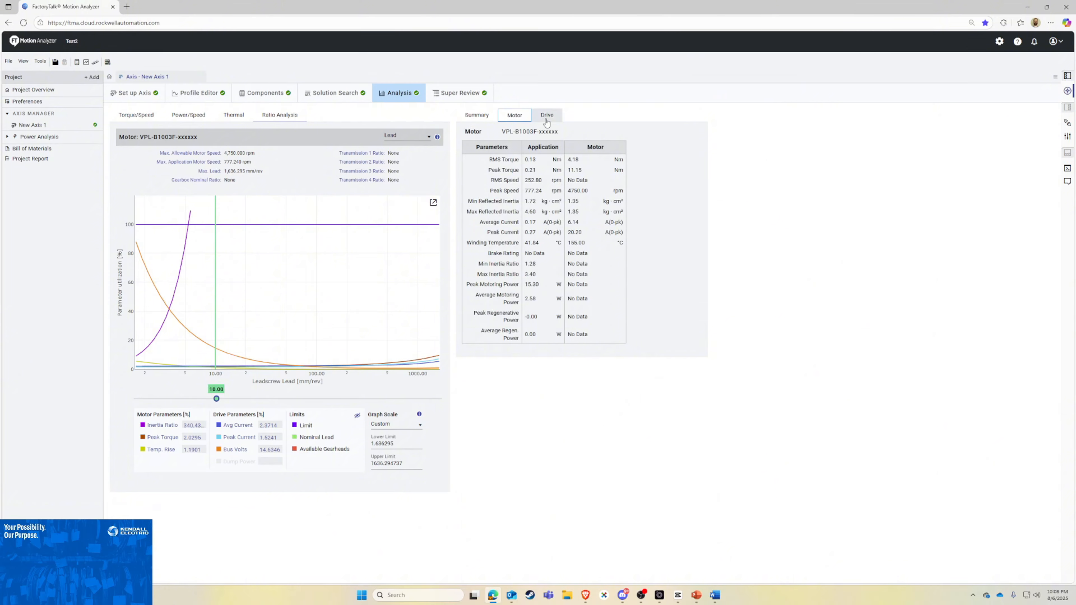
click(477, 114)
click(331, 100)
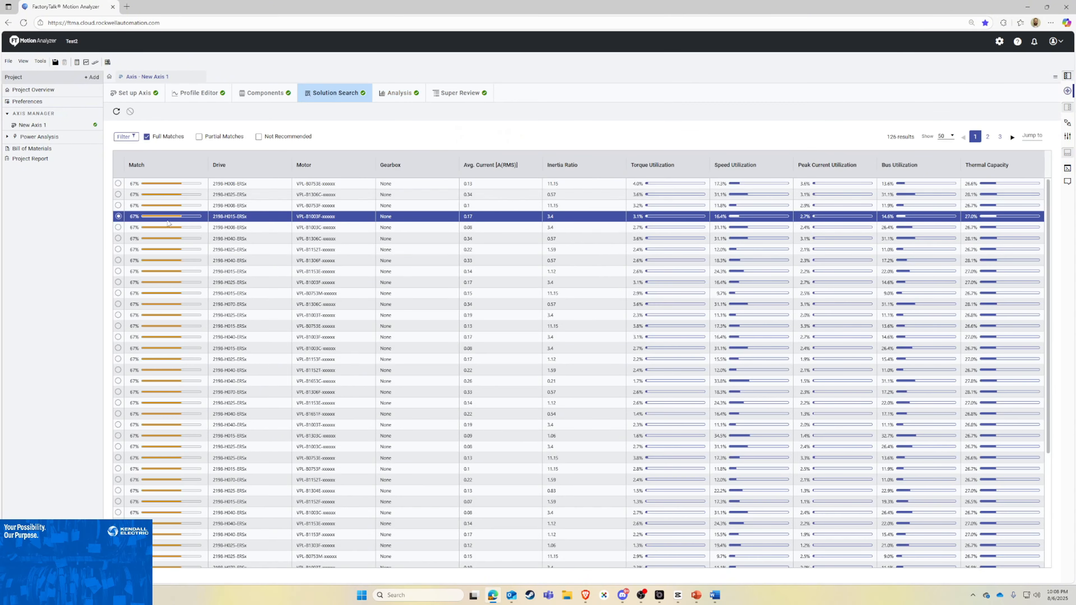
click(385, 97)
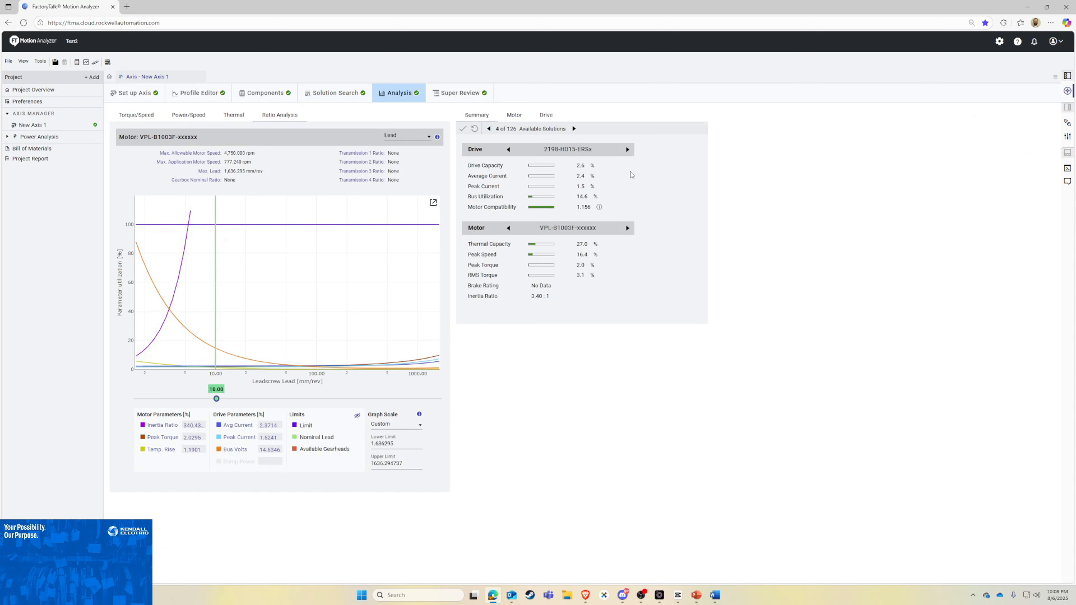
Step: Look through the Super Review table of segment-by-segment motion and force values, and return to the analysis
click(467, 95)
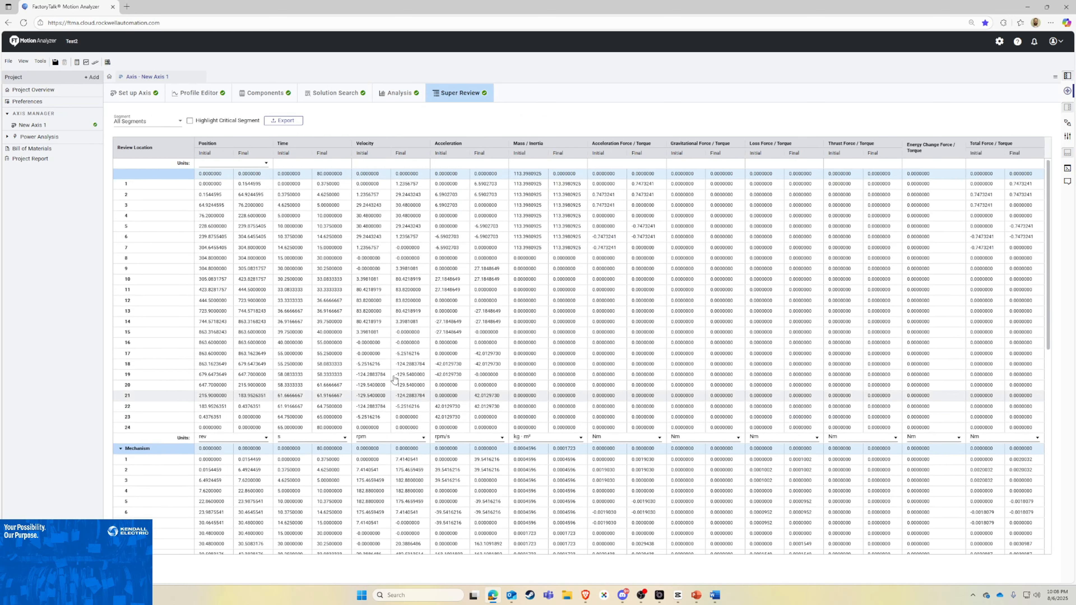
scroll(351, 369, down, 2)
scroll(302, 306, up, 2)
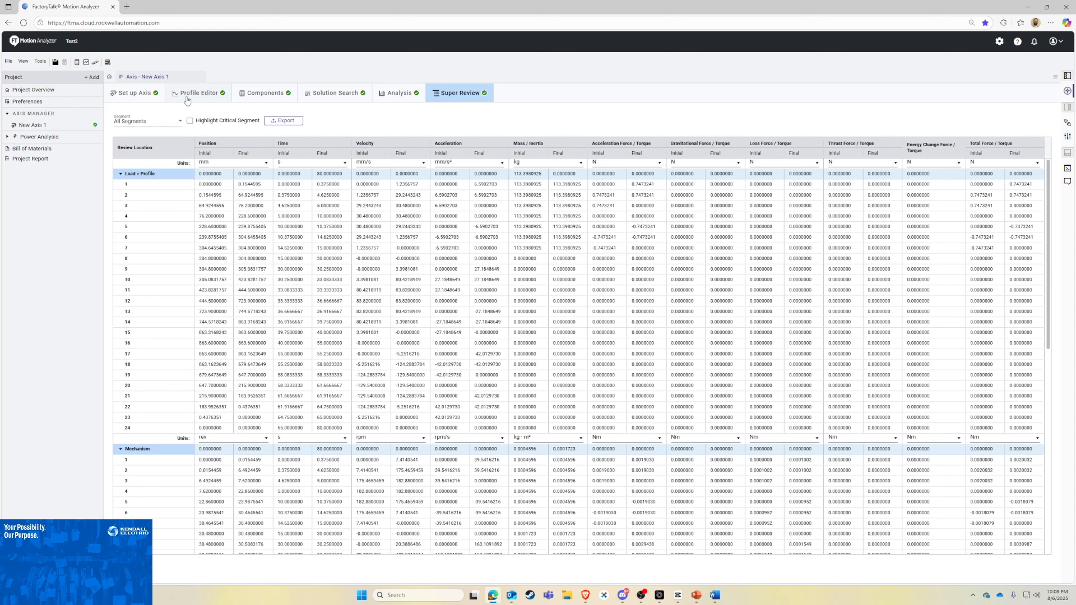
click(398, 96)
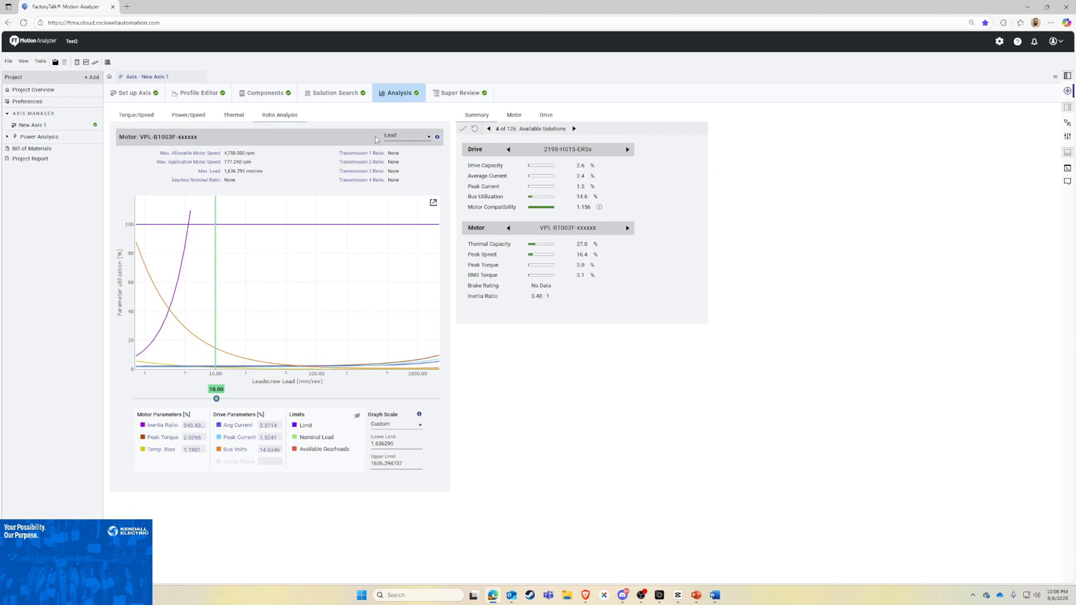
Step: Open the project's bill of materials and launch ProposalWorks, allowing its internet connection for continuous updates
click(31, 149)
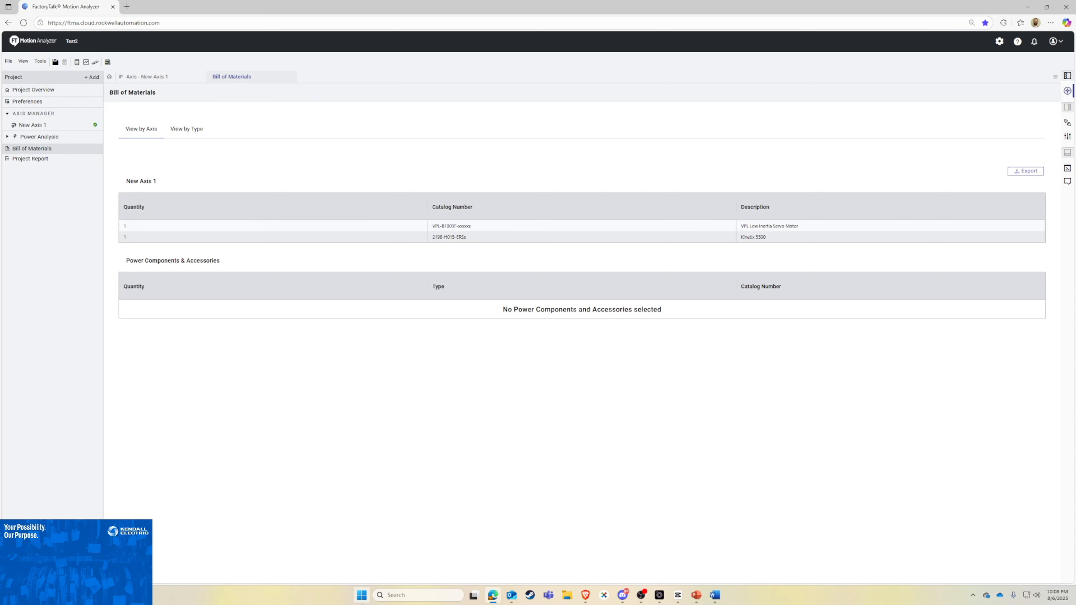
click(361, 600)
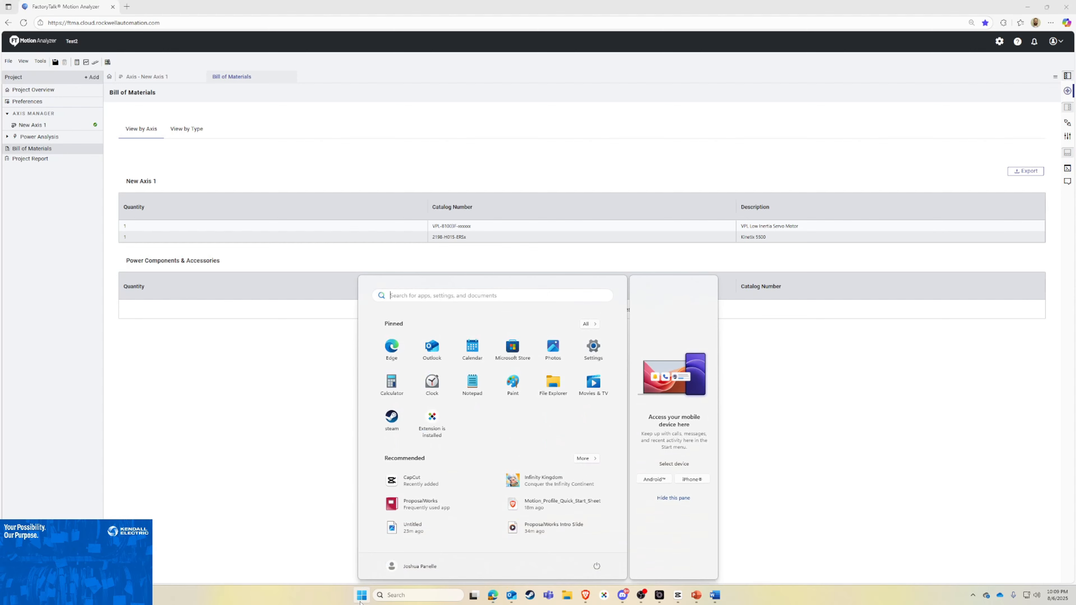
text(prop)
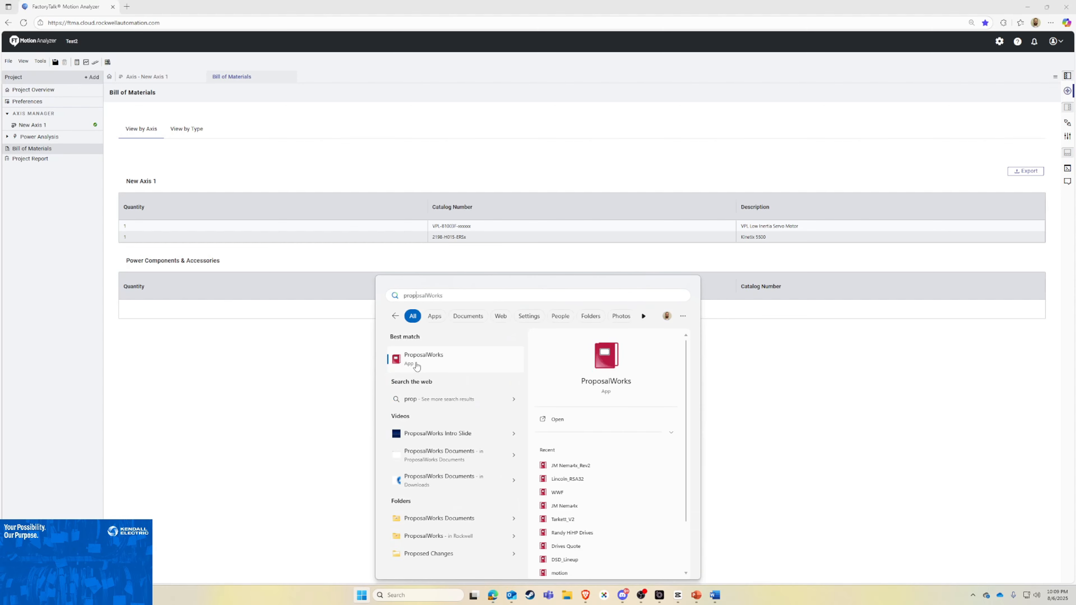
click(416, 362)
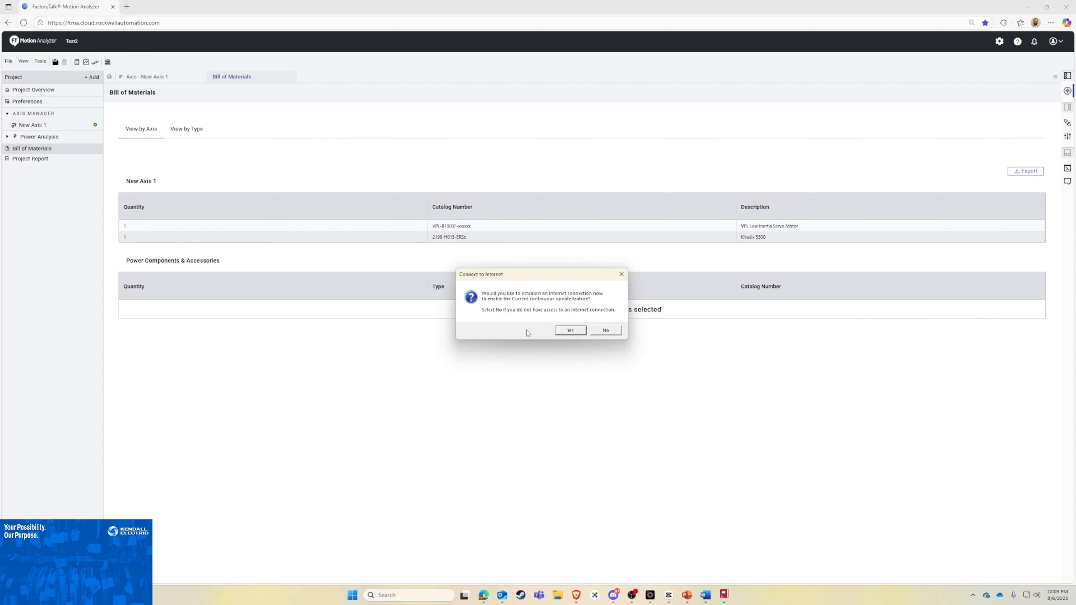
click(570, 330)
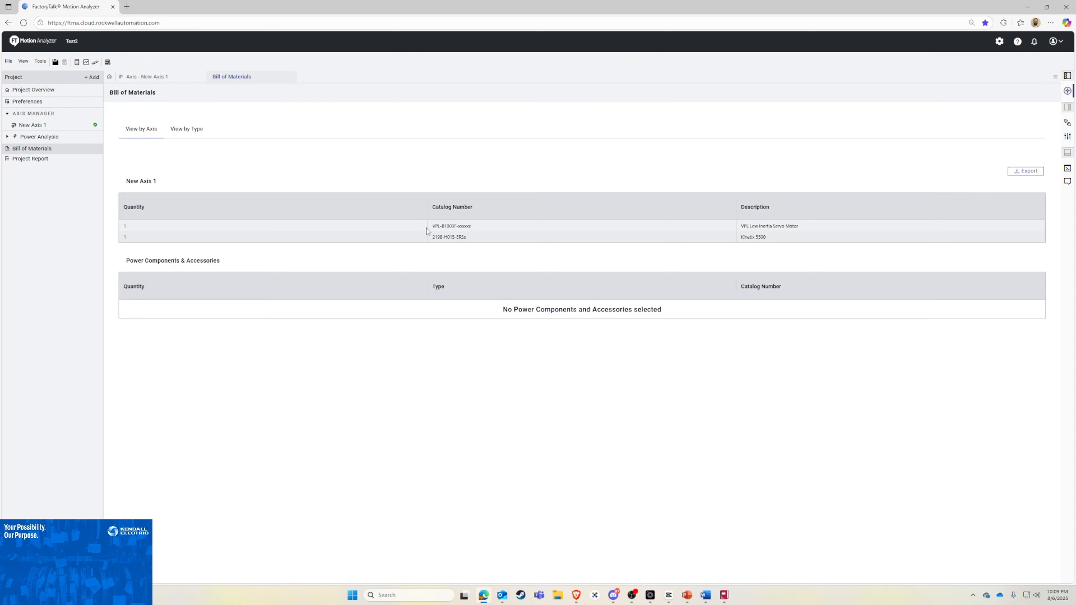
Step: Copy motor number VPL-B1003F from the bill of materials, filter the ProposalWorks product library by it, and open the Kinetix VPL Low-Inertia Servo Motors configurator
drag(434, 228, 456, 227)
key(ctrl+c)
right_click(453, 230)
click(463, 237)
click(725, 595)
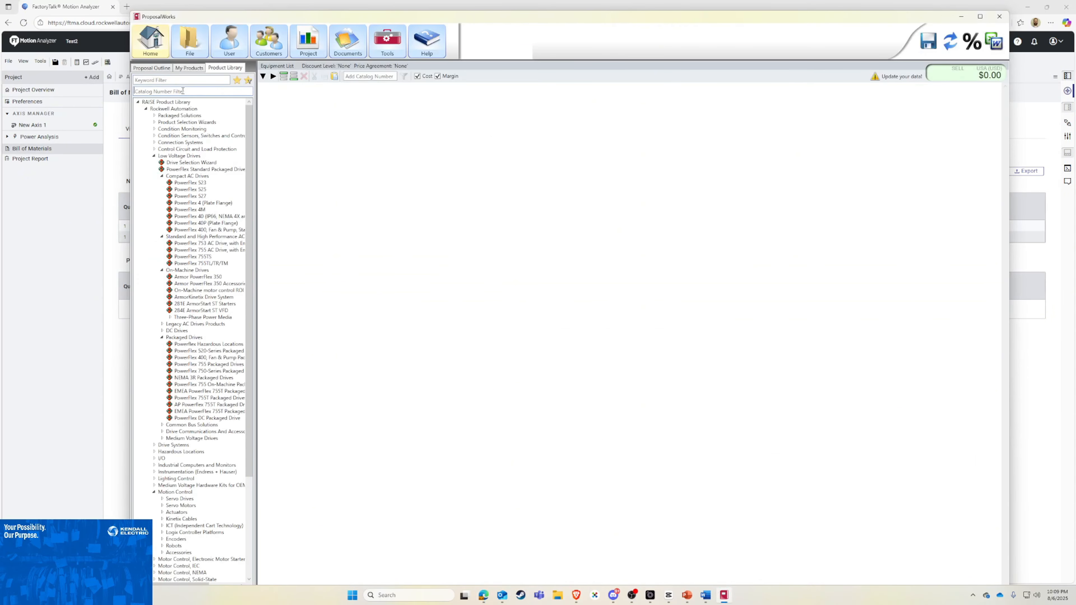
click(182, 90)
key(ctrl+v)
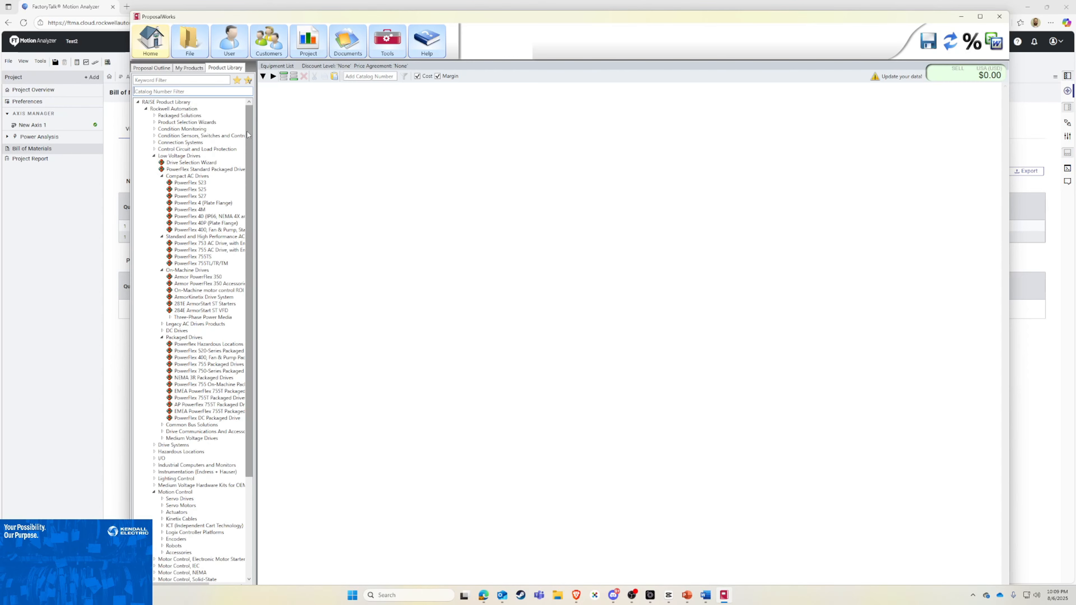
double_click(207, 136)
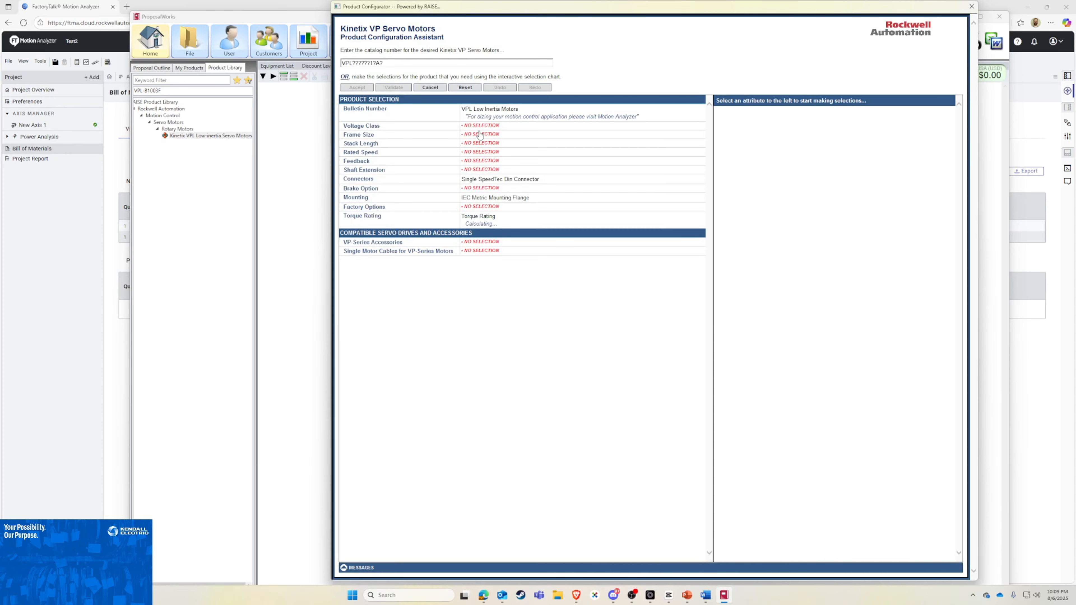
Step: Configure the motor for 480V AC, 100mm Bolt Circle Frame Size, 3 (Three) Magnet Stacks, and F Winding, 4500 RPM Rated Speed
click(480, 126)
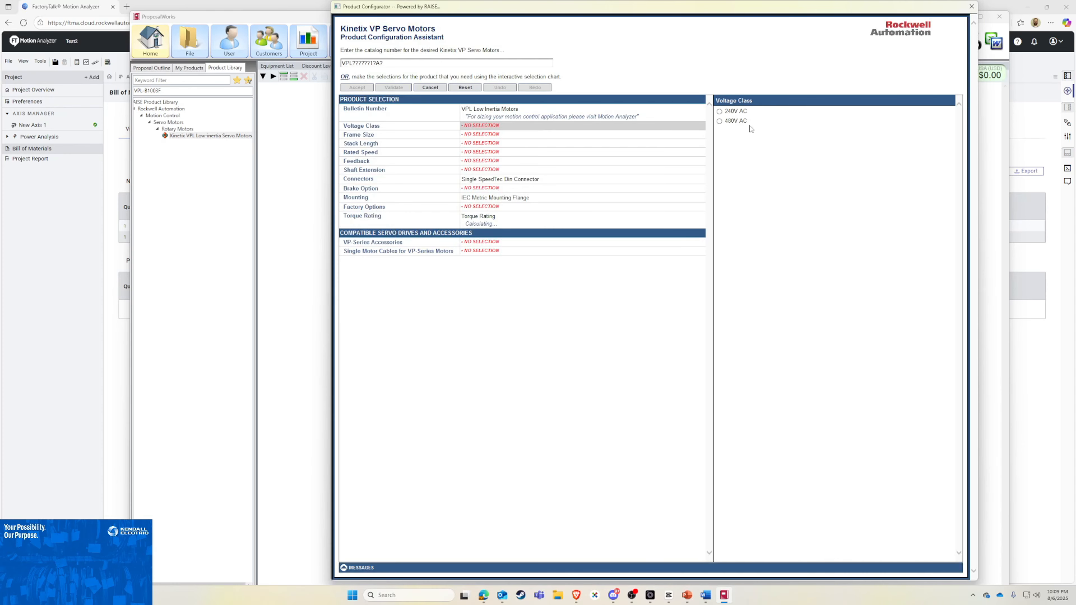
click(475, 135)
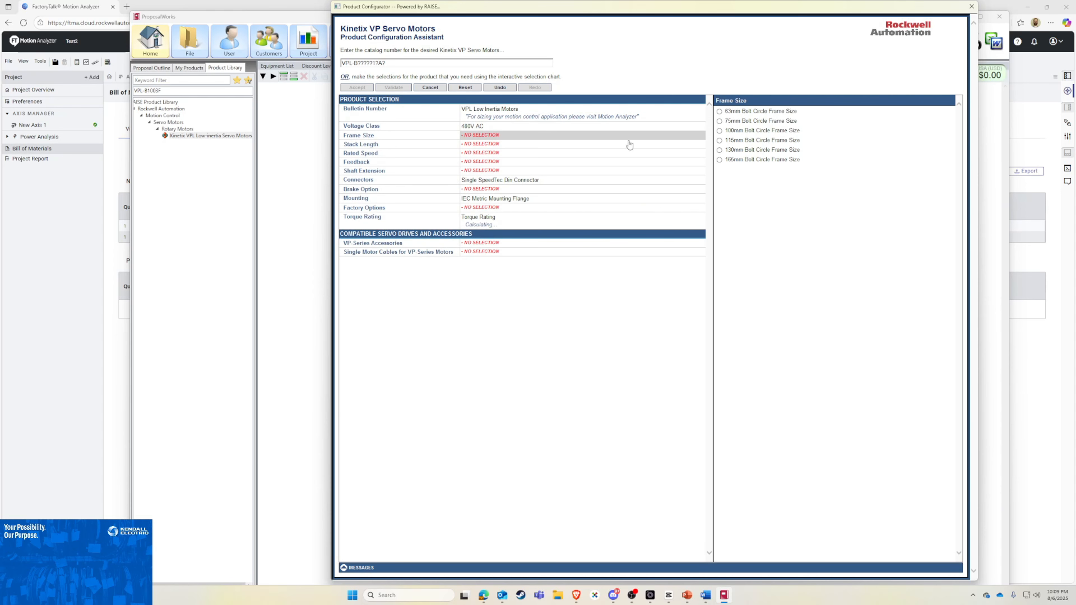
click(759, 134)
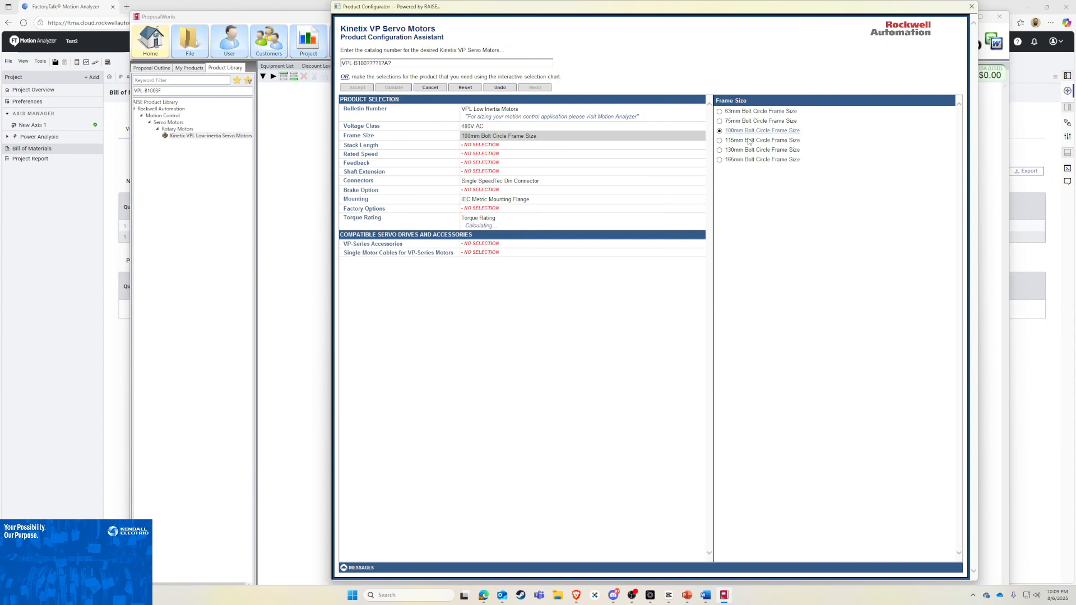
click(488, 146)
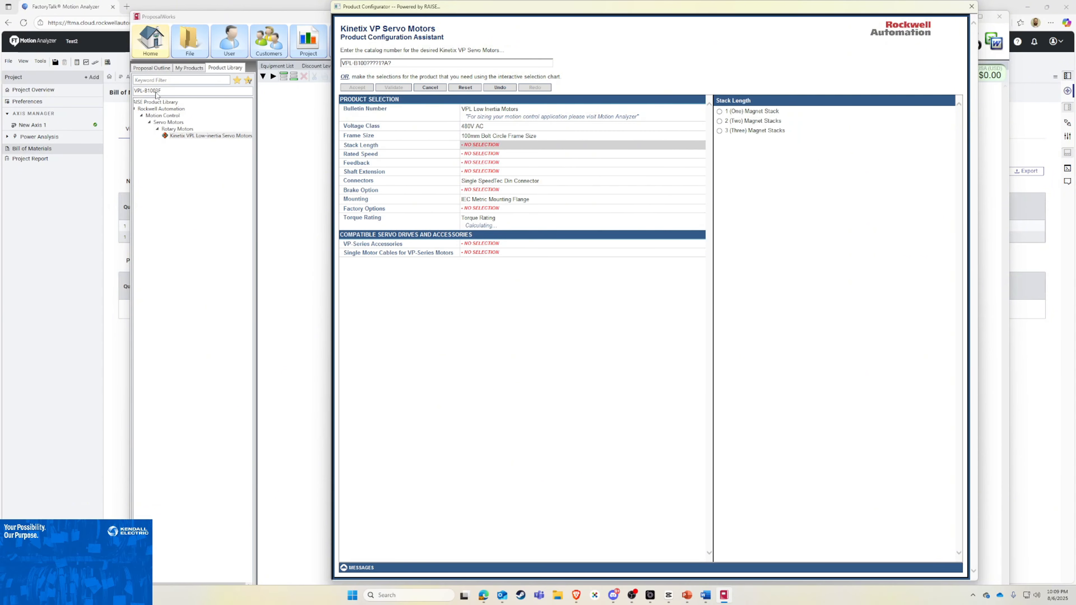
click(752, 133)
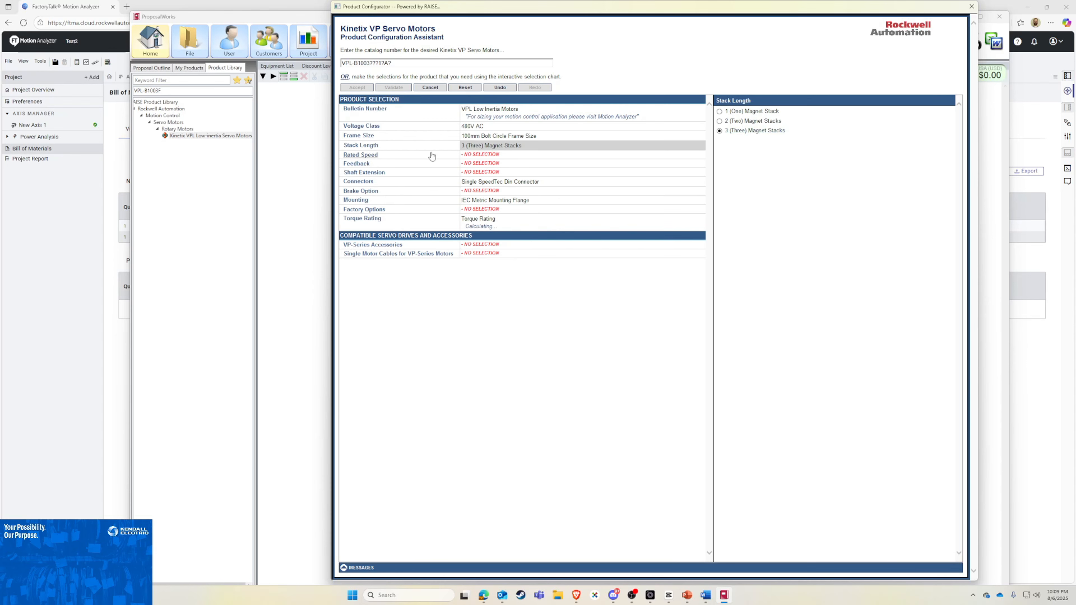
click(481, 158)
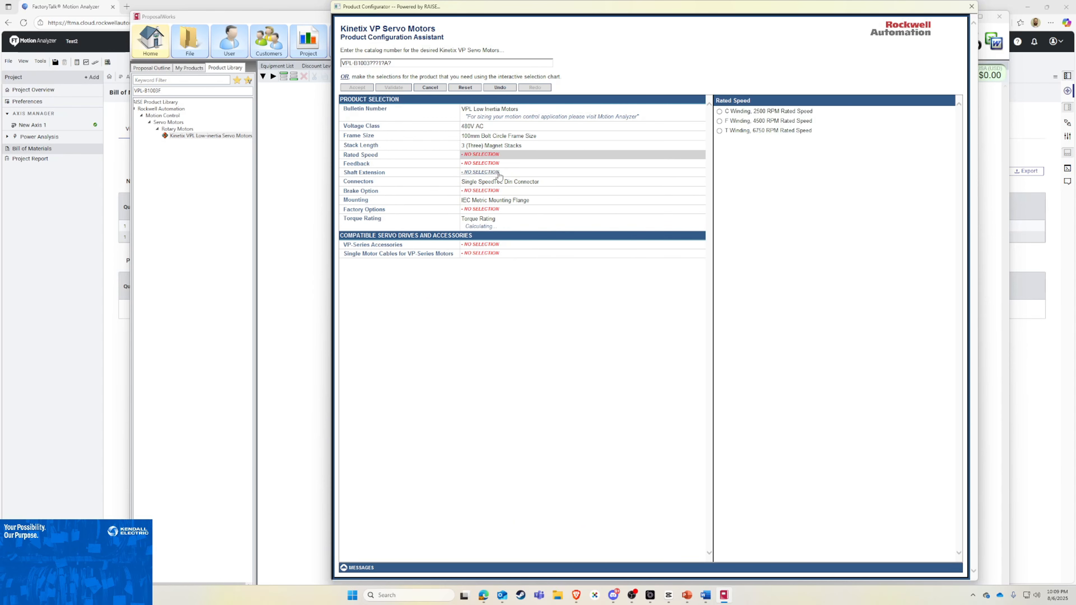
click(747, 121)
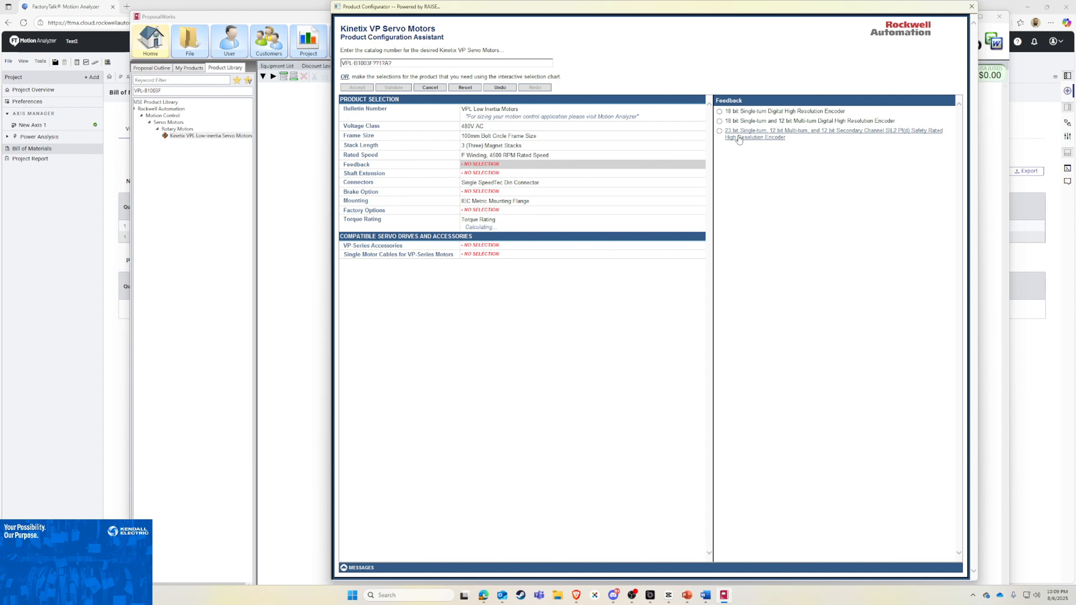
Step: Give the motor the 23 bit single-turn, 12 bit multi-turn SIL2 PI(d) safety rated encoder, a Keyed Shaft, 24V DC Holding Brake, and Standard factory options
click(757, 139)
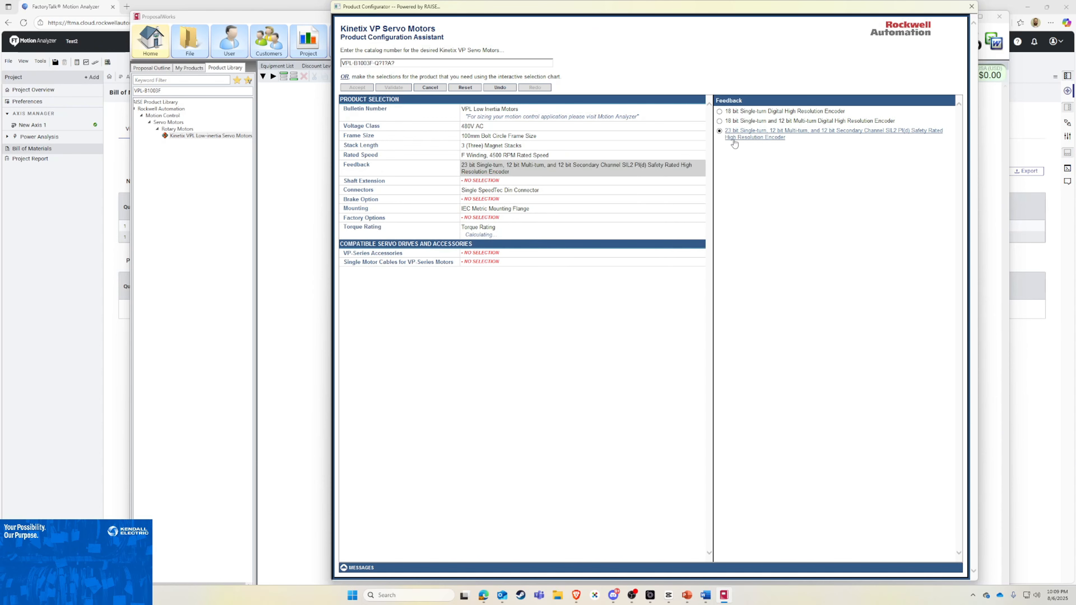
click(484, 182)
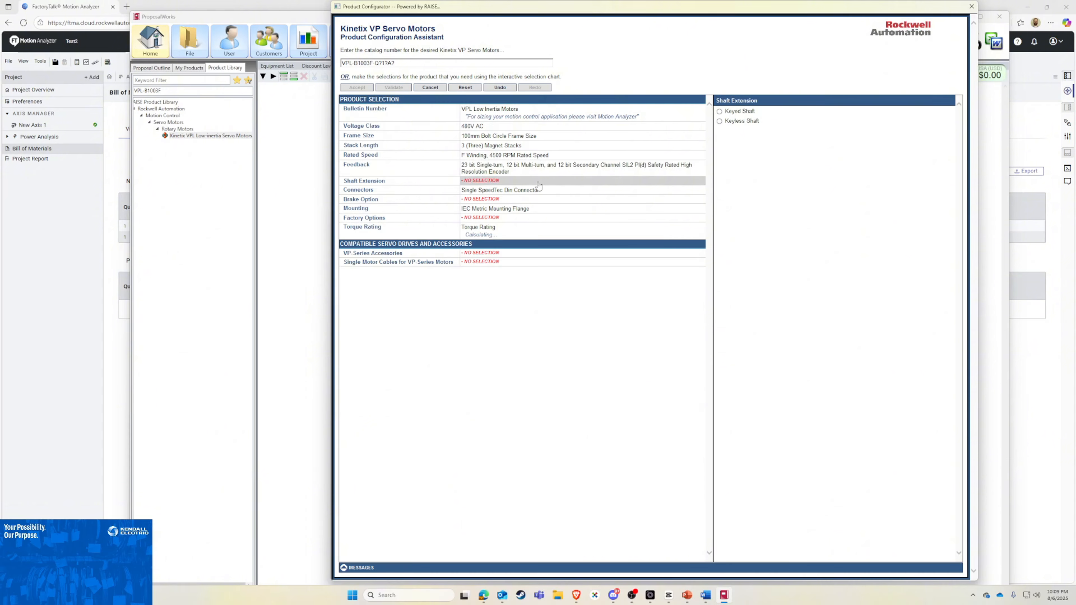
click(729, 112)
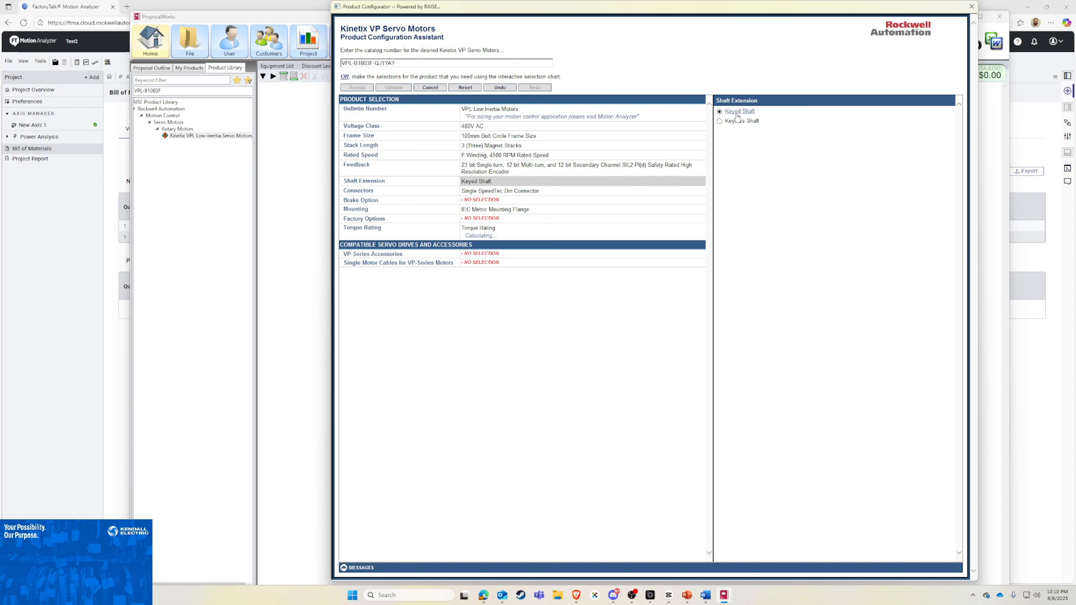
click(496, 200)
click(737, 111)
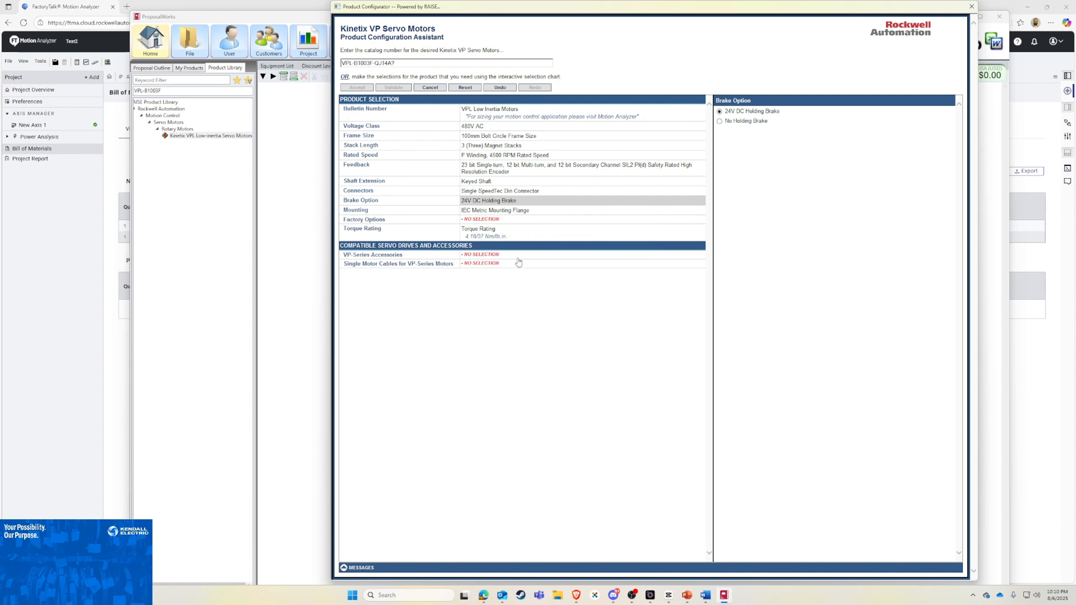
click(486, 221)
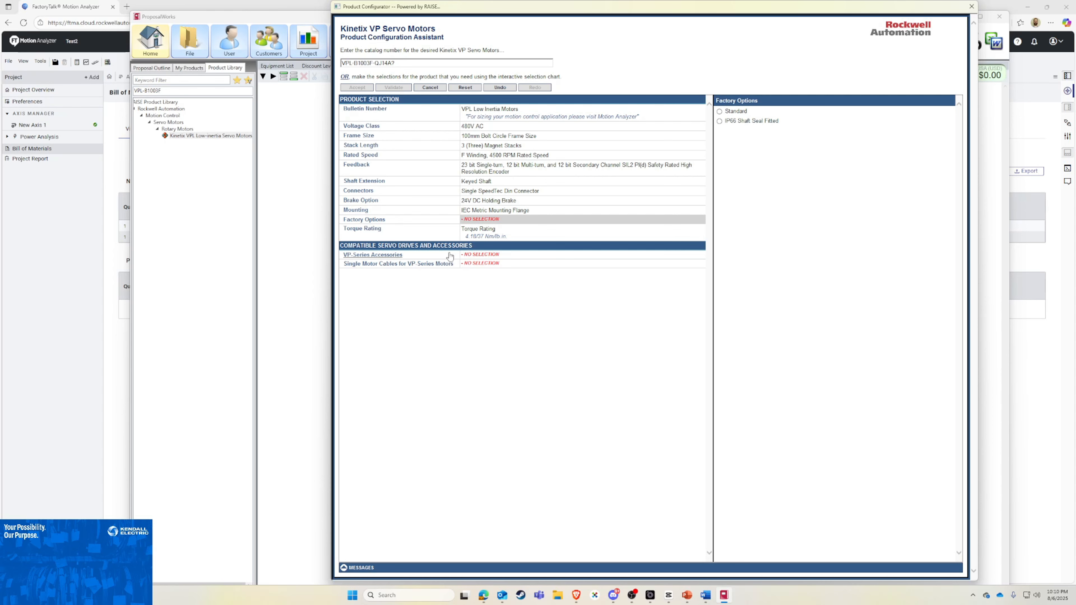
click(736, 111)
Step: Open the single motor cable configuration for VP-Series motors and choose the DF Single Cable for K5500 as the drive-end connector type
click(479, 265)
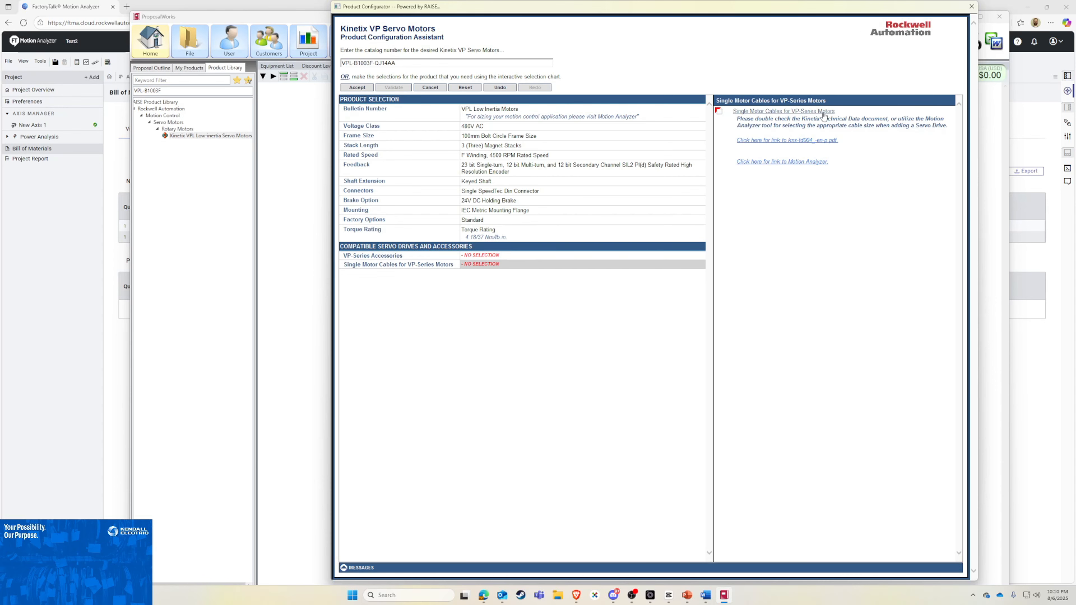
click(825, 115)
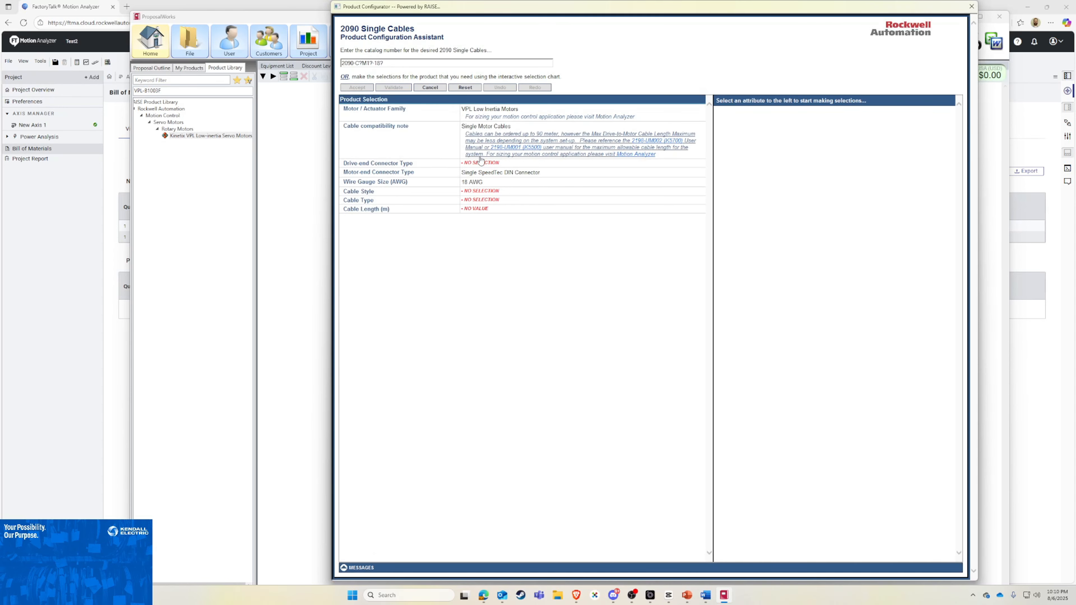
click(483, 163)
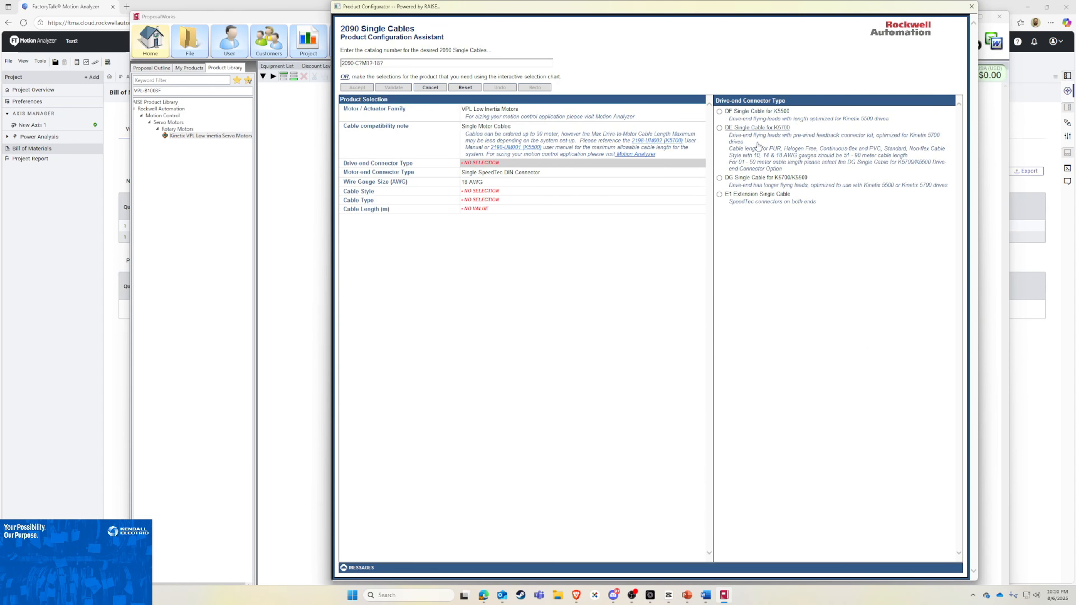
click(747, 187)
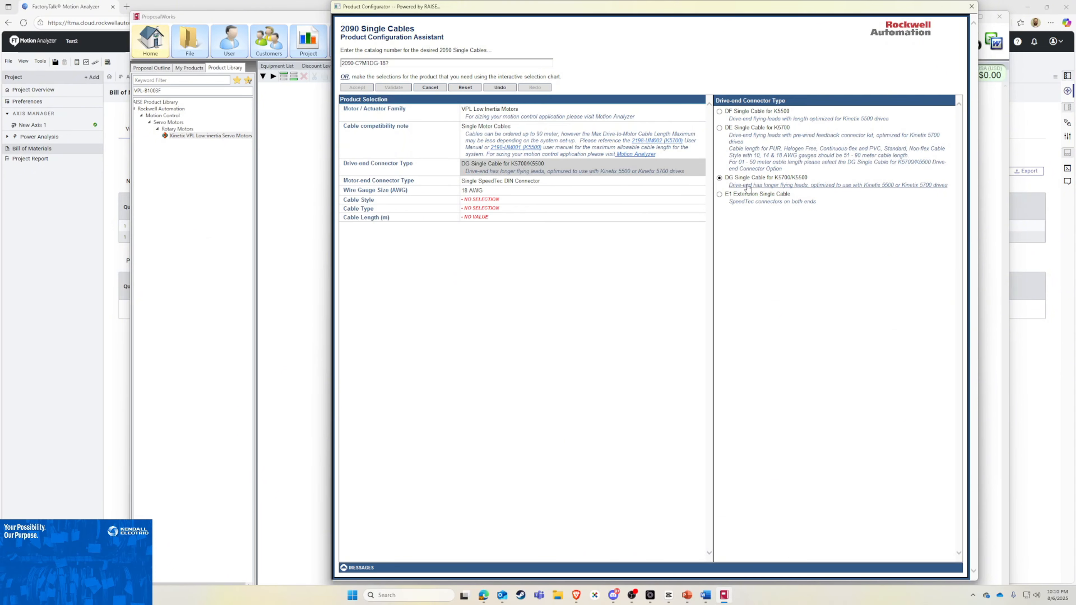
click(748, 115)
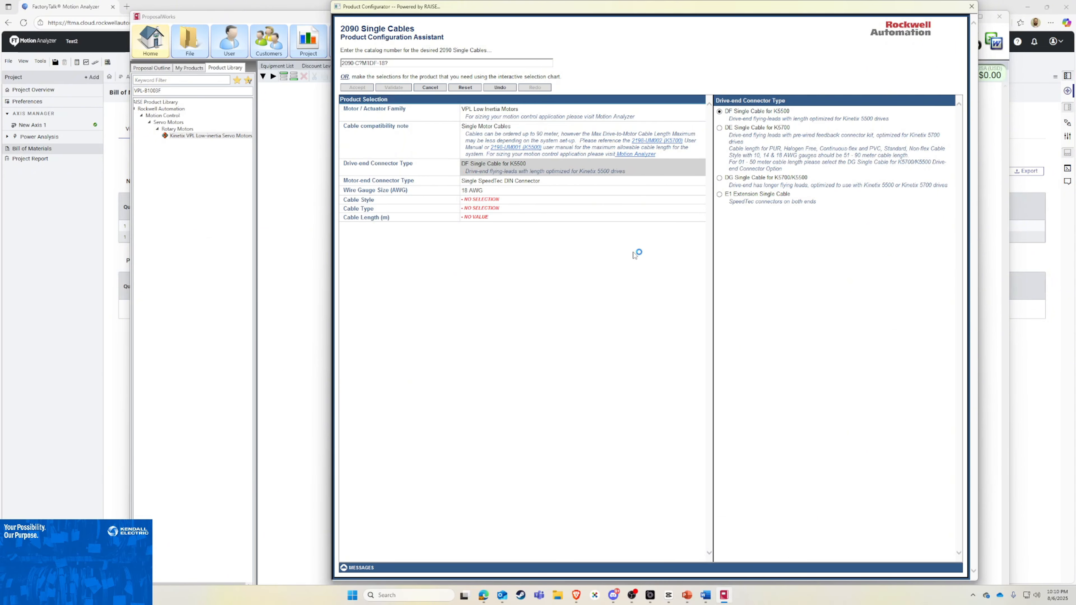
Step: Set the cable style to TPE, Continuous-flex and the cable length to 5 m, and accept the cable configuration
click(482, 199)
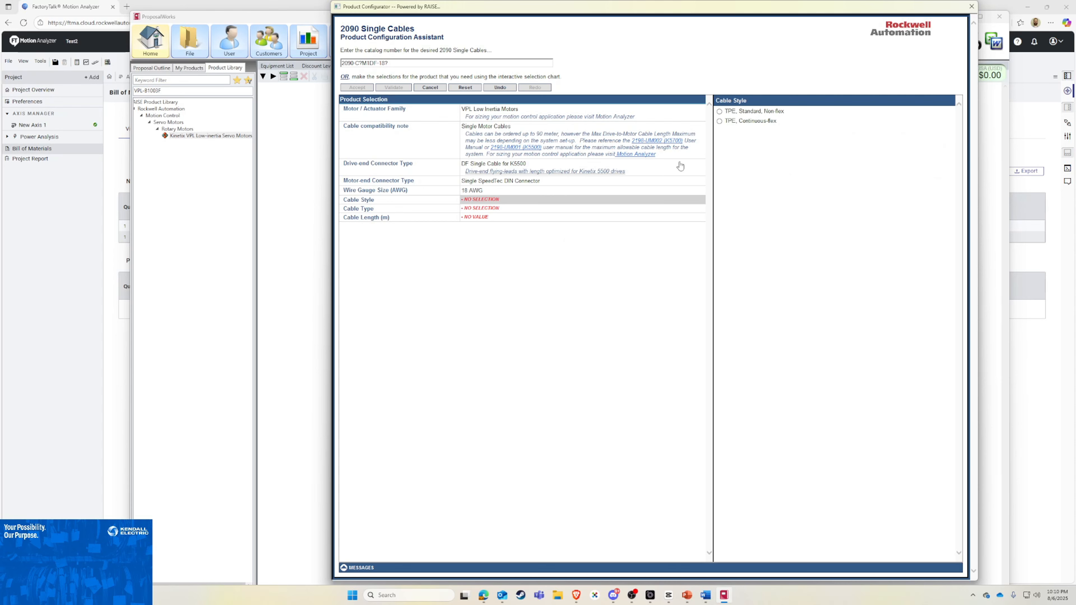
click(770, 122)
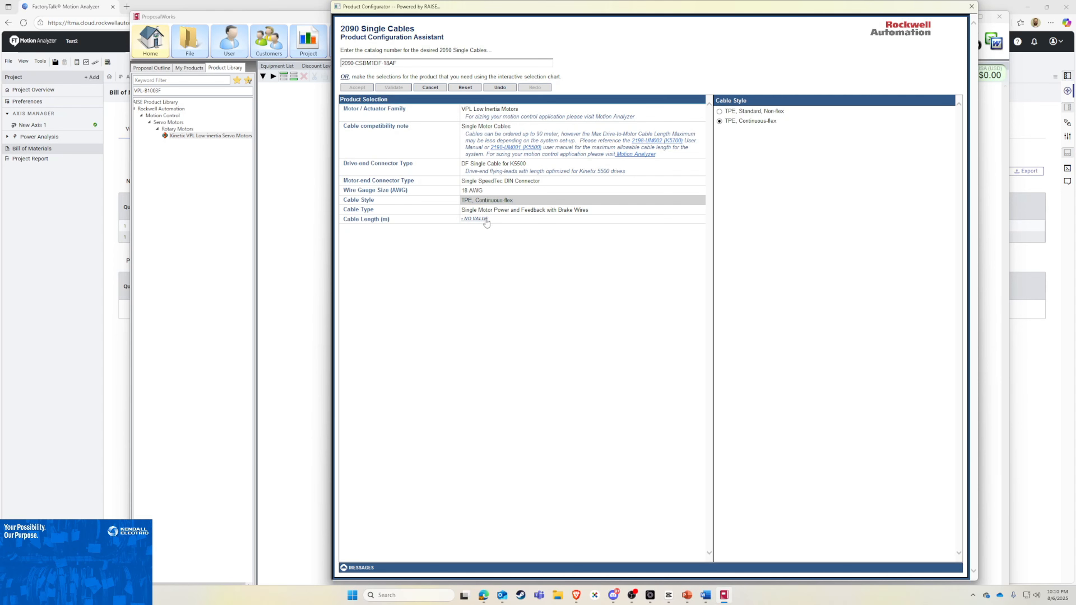
click(475, 219)
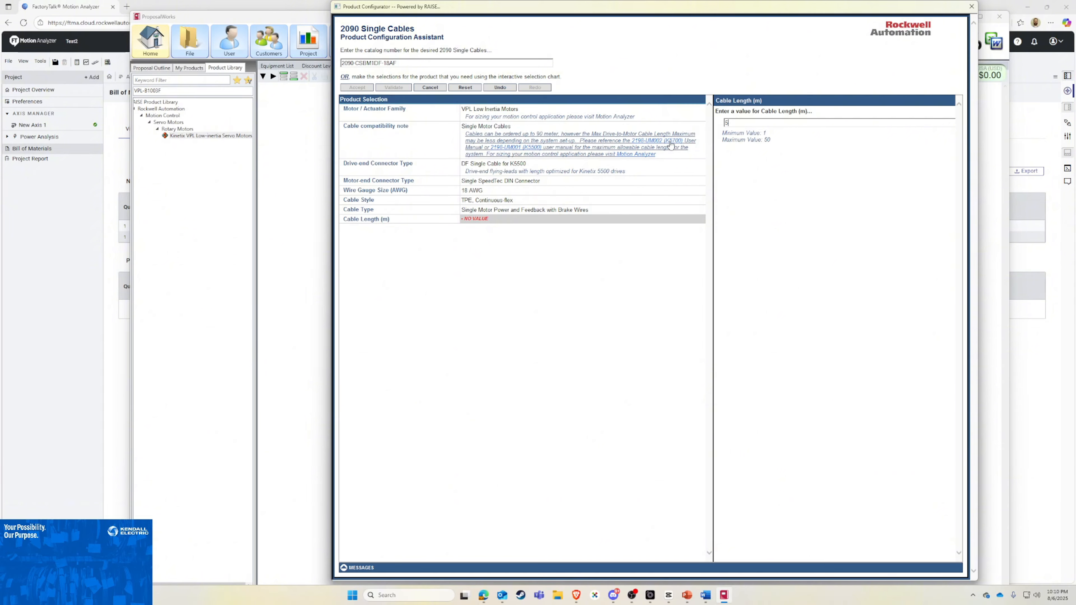
key(Return)
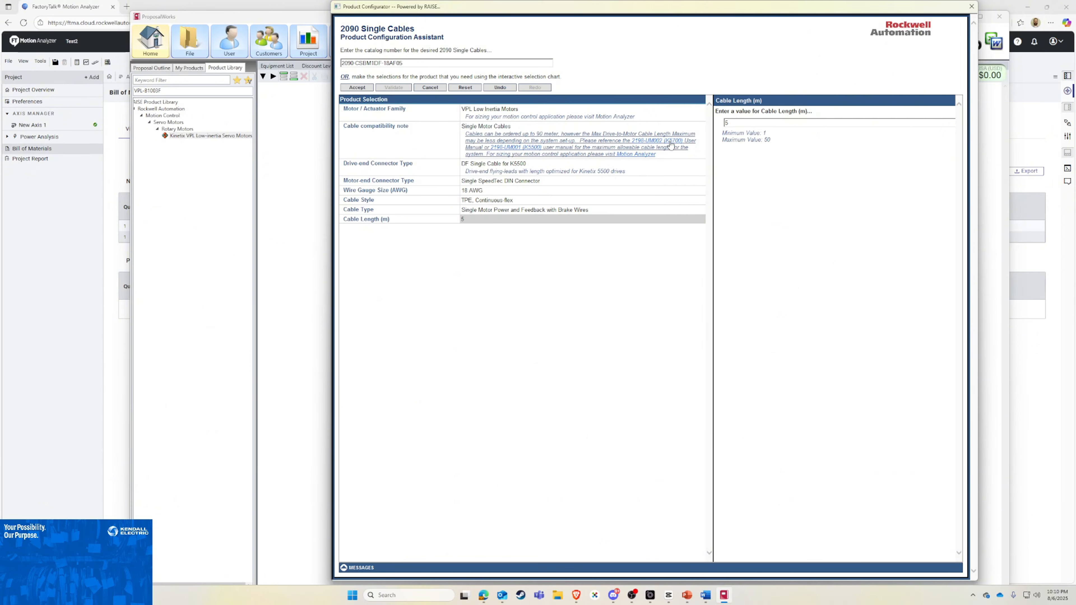
click(357, 87)
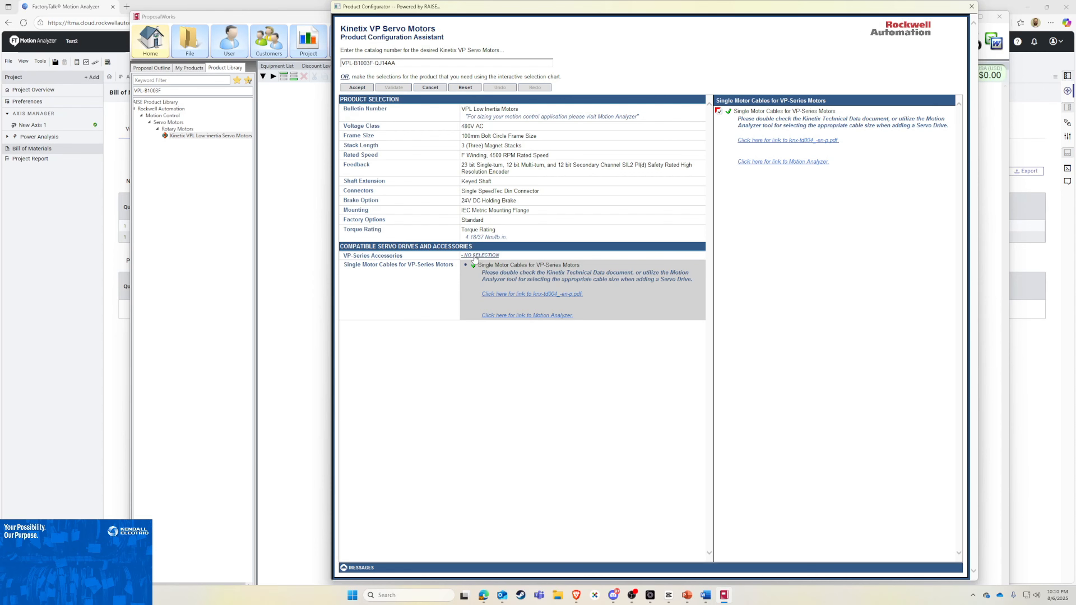
Step: Review the available VP-Series accessories without adding any, and accept the motor configuration into the equipment list
click(475, 256)
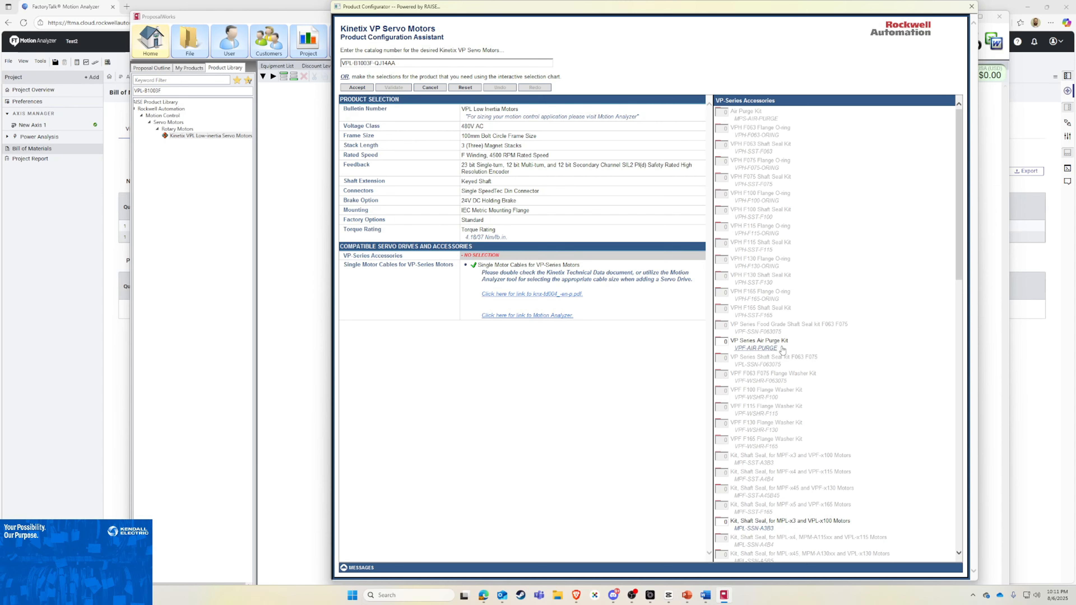
scroll(853, 347, down, 5)
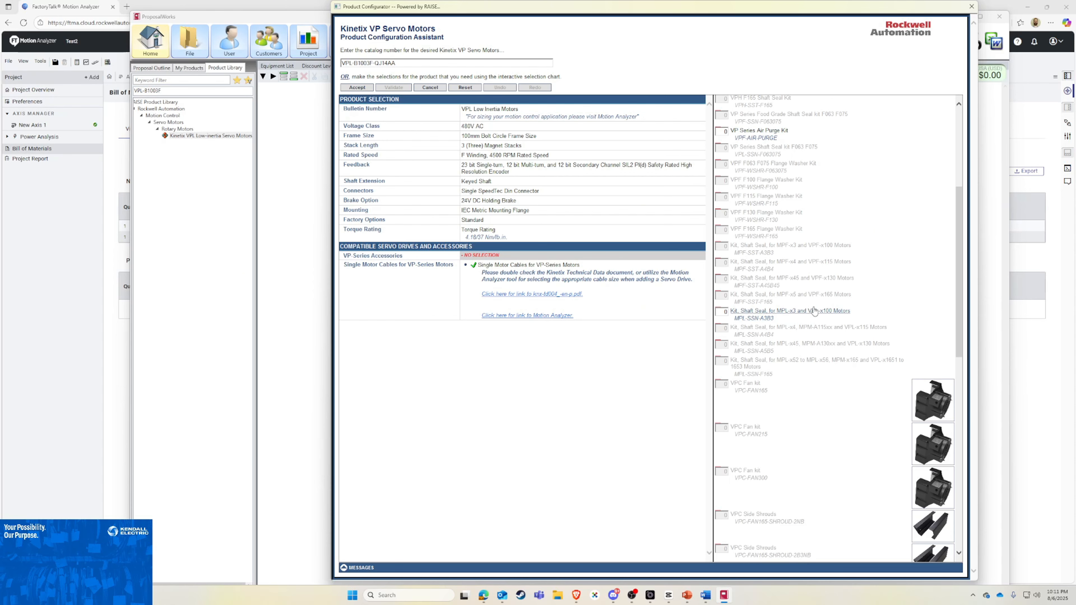
scroll(813, 344, down, 10)
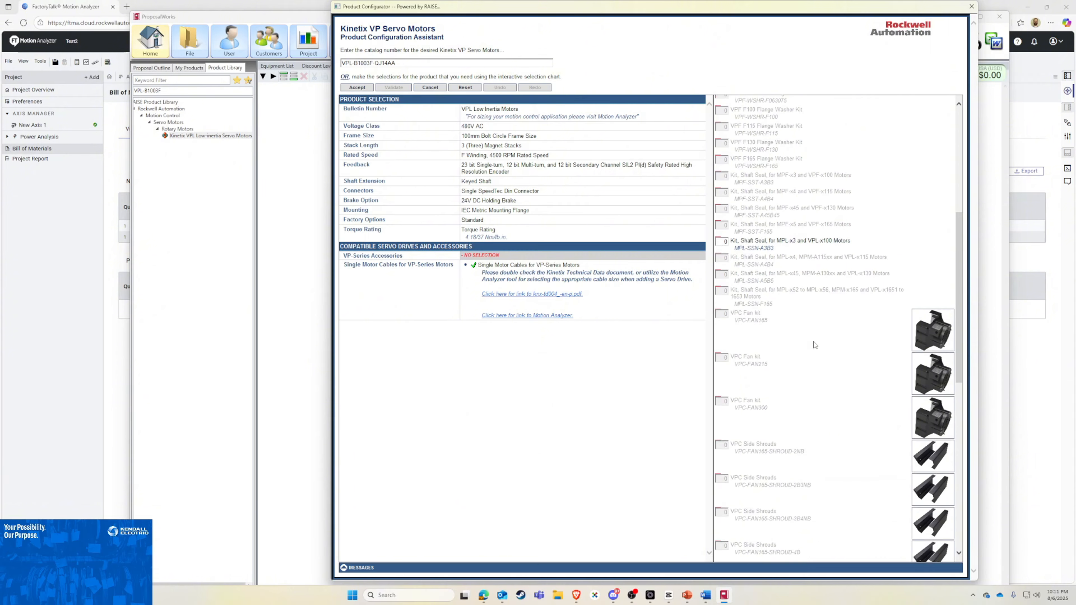
scroll(830, 355, up, 10)
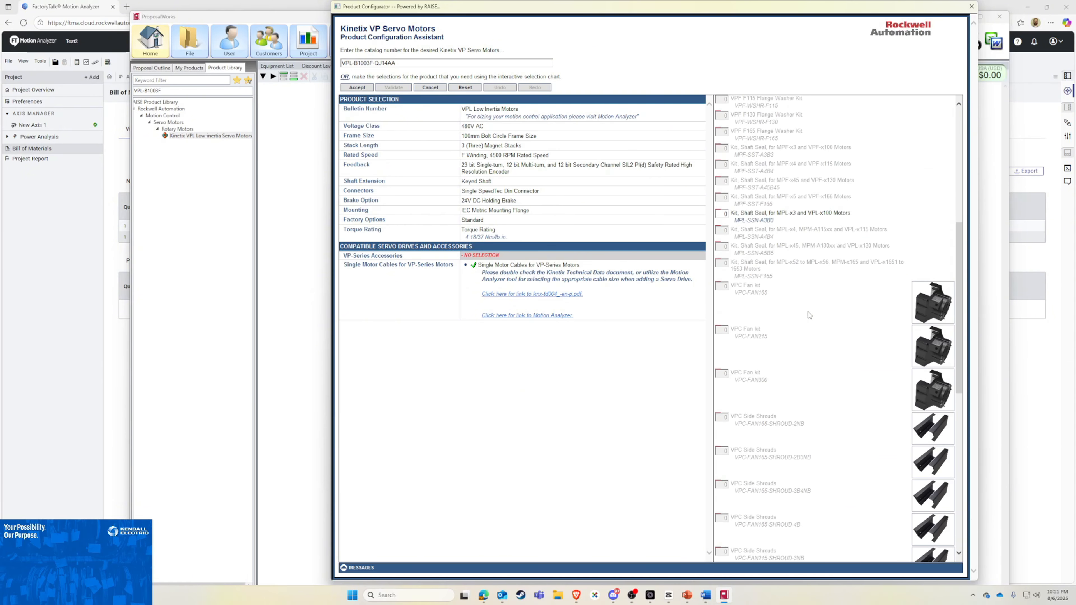
scroll(809, 315, up, 5)
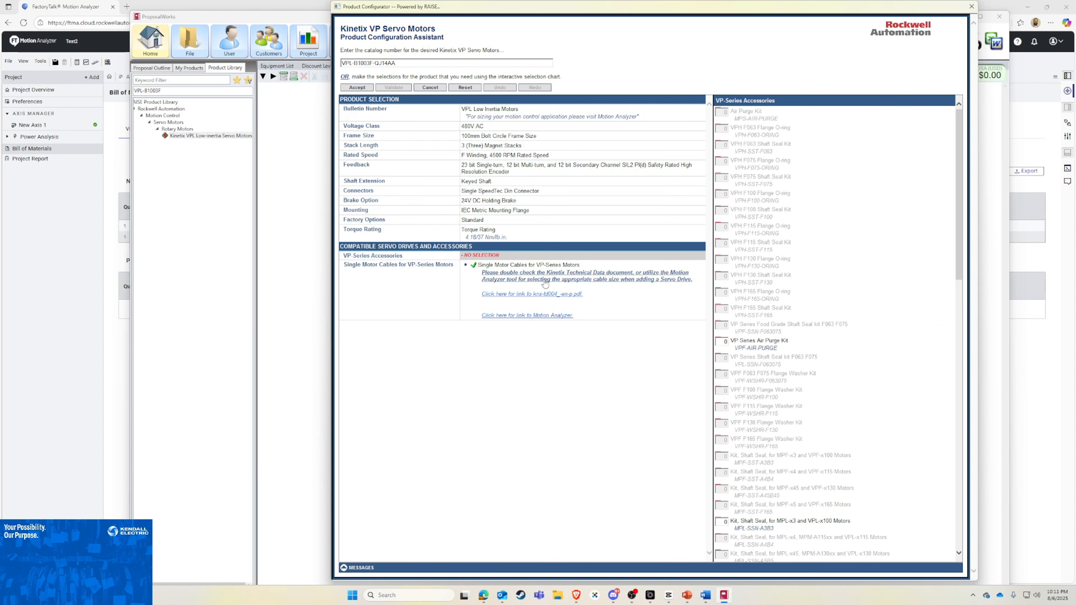
click(358, 87)
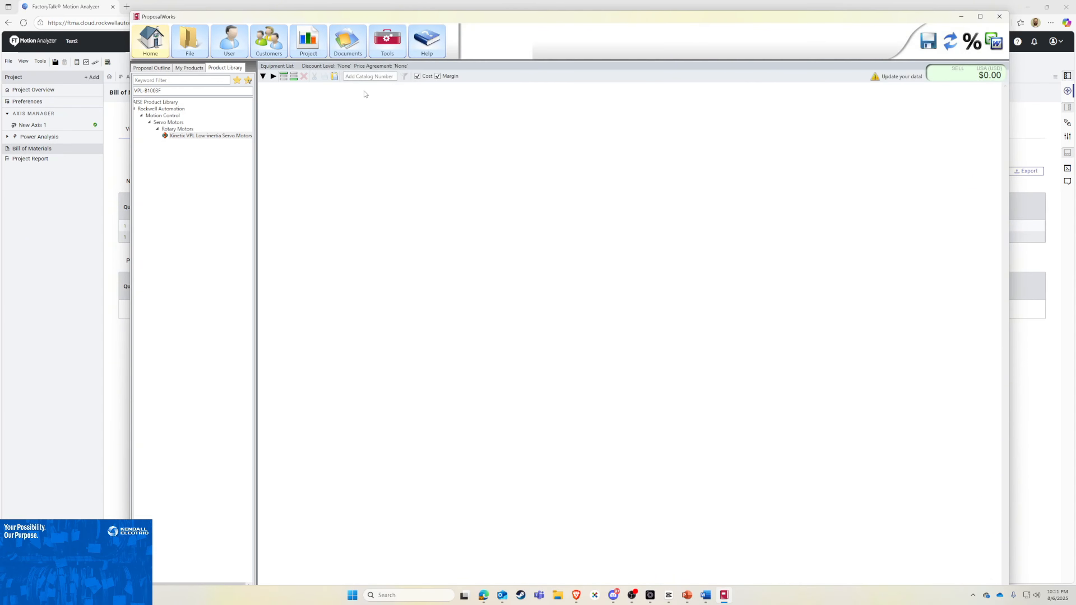
Step: Switch to Motion Analyzer, copy the drive catalog number 2198-H015-ERS from the bill of materials, and return to ProposalWorks
click(96, 282)
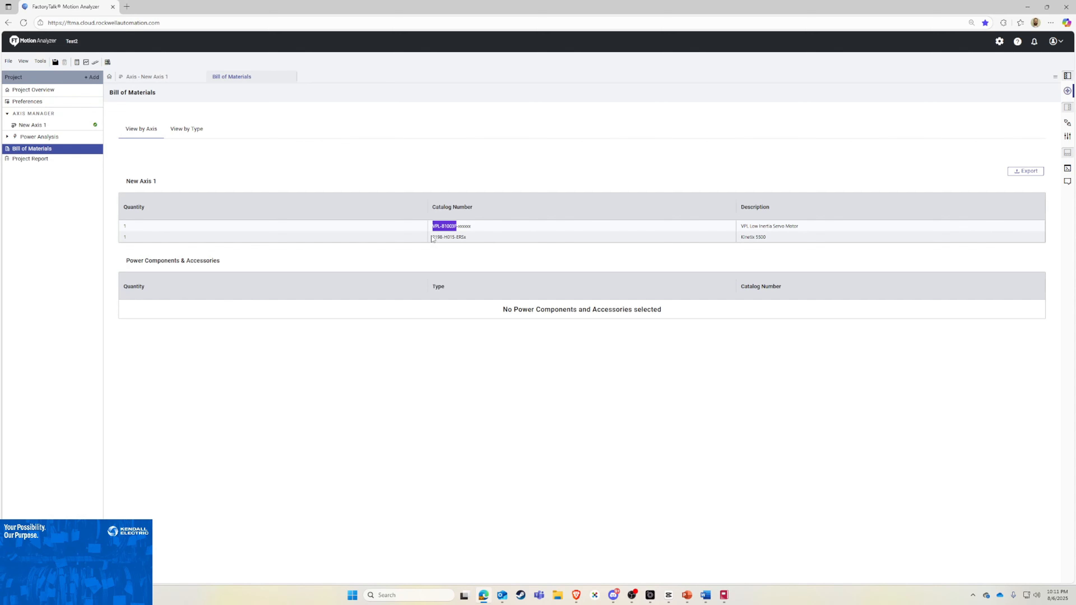
drag(433, 239, 465, 242)
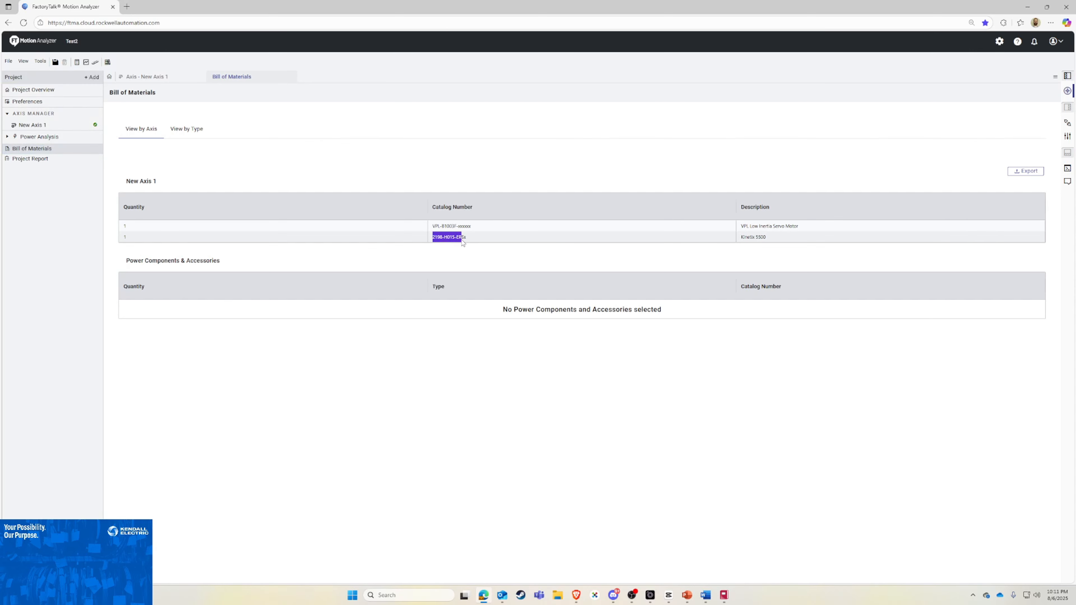
right_click(460, 240)
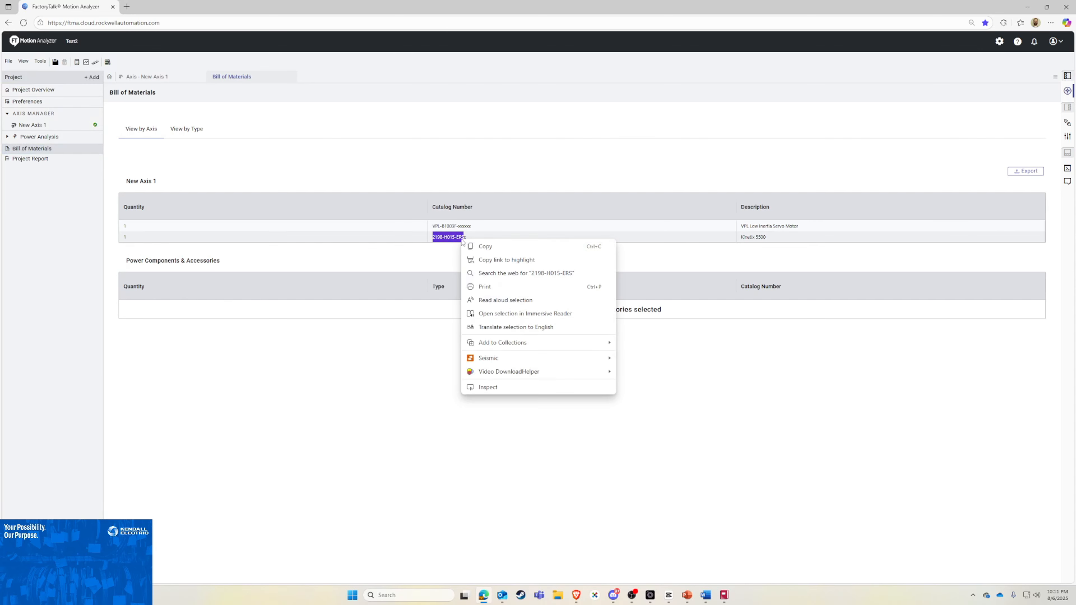
click(472, 246)
mouse_move(730, 597)
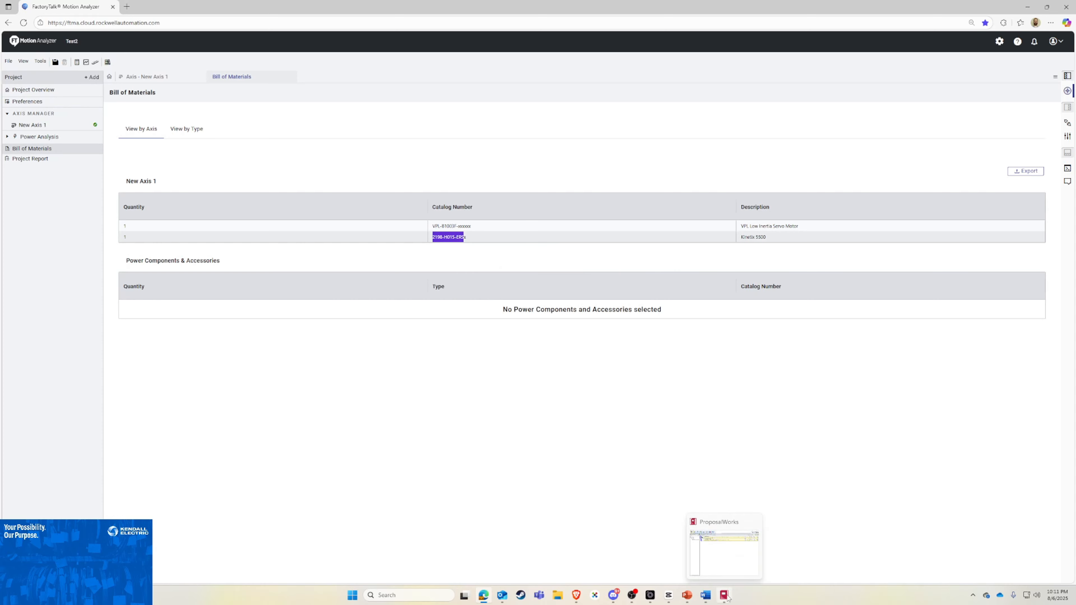
click(725, 596)
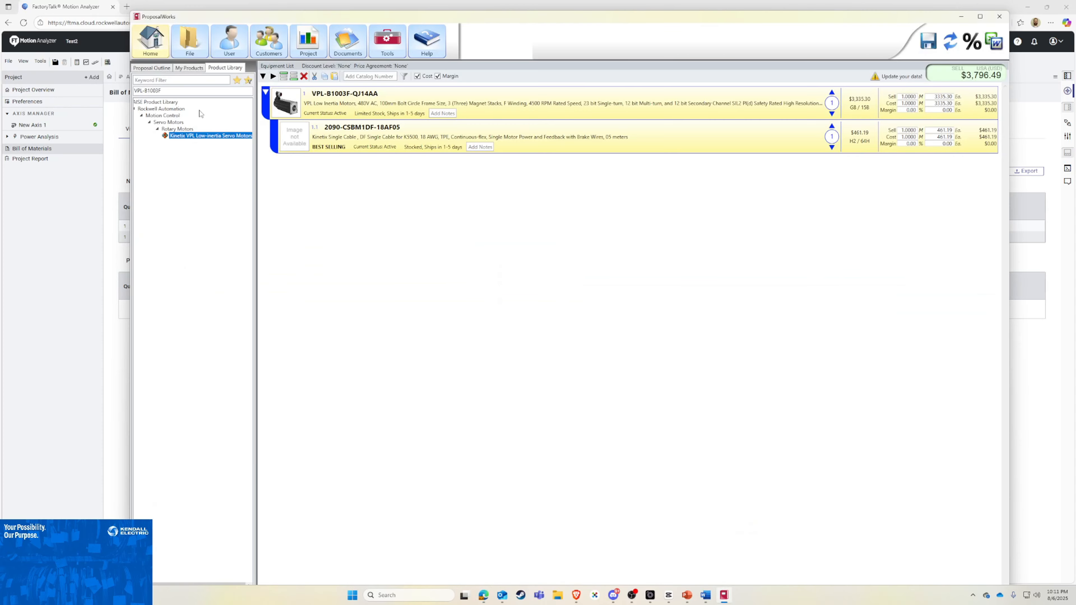
click(144, 91)
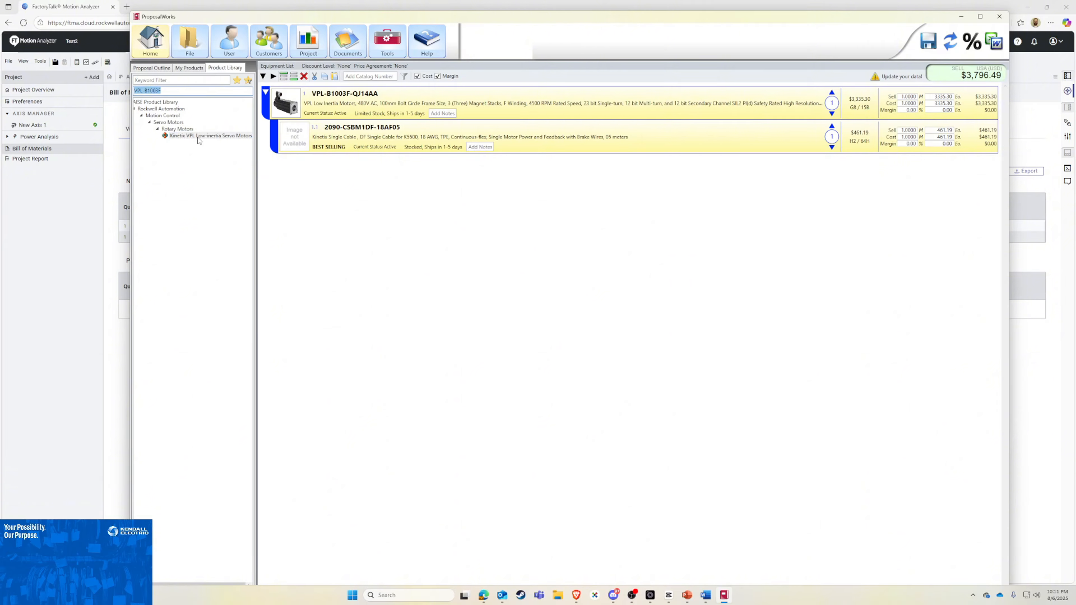
key(ctrl+v)
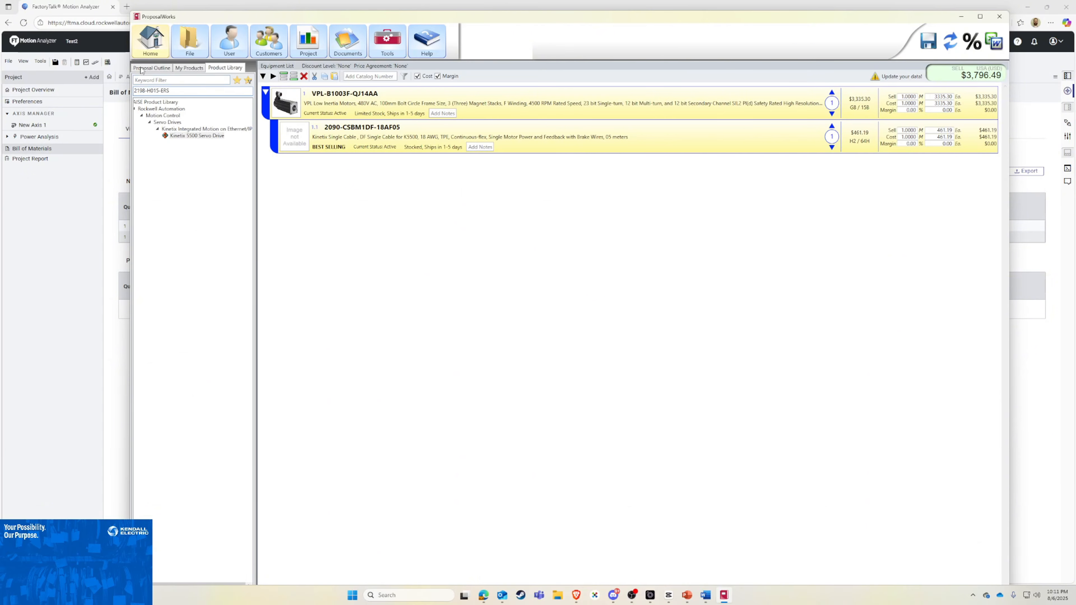
double_click(200, 138)
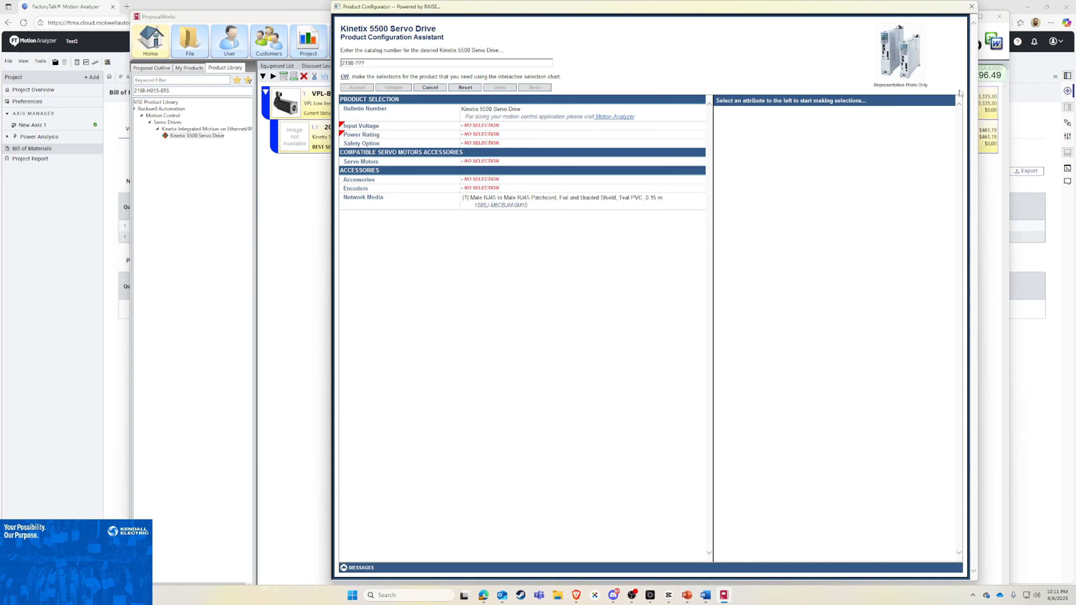
click(970, 6)
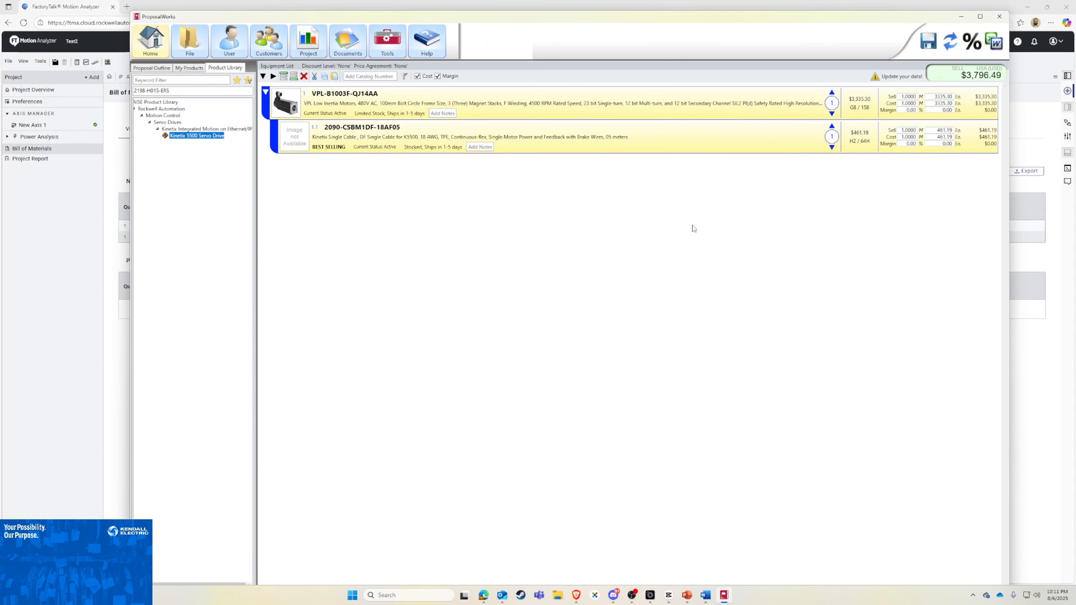
Step: Add the drive 2198-H015-ERS directly to the equipment list by its catalog number
click(383, 77)
text(2198-H015-ERS)
key(Return)
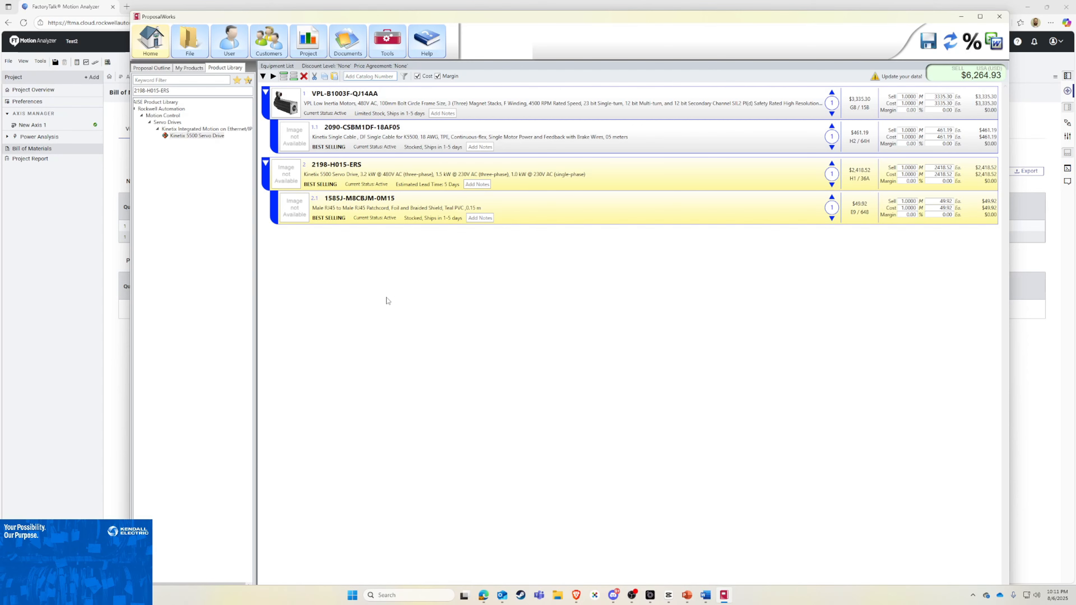
Step: Switch to Motion Analyzer, open the project report, and review its overview, motion profile, drive and motor data, performance charts and additional resources
click(72, 291)
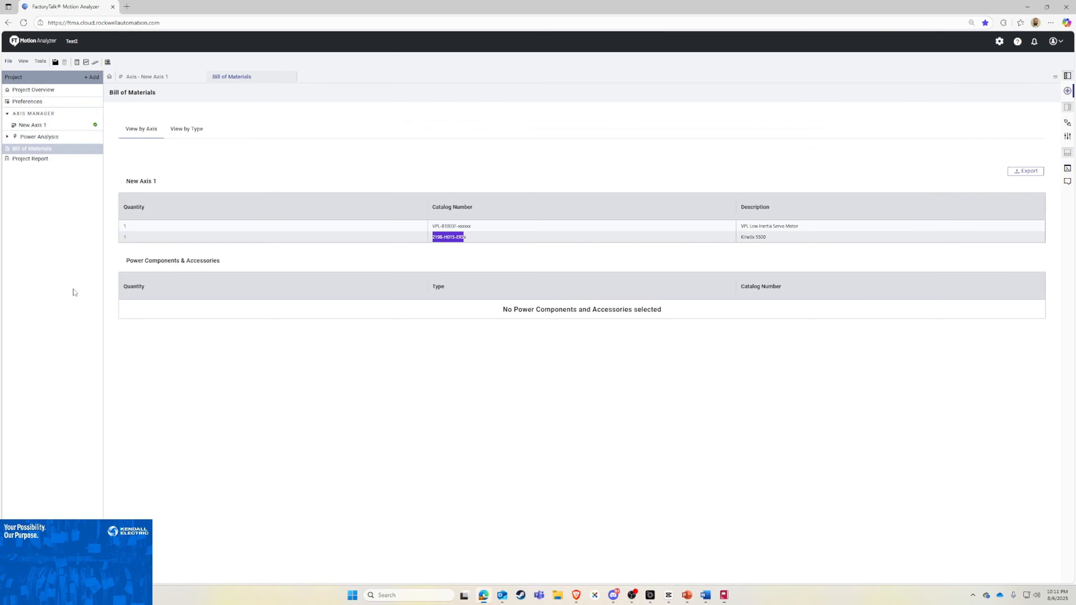
click(31, 163)
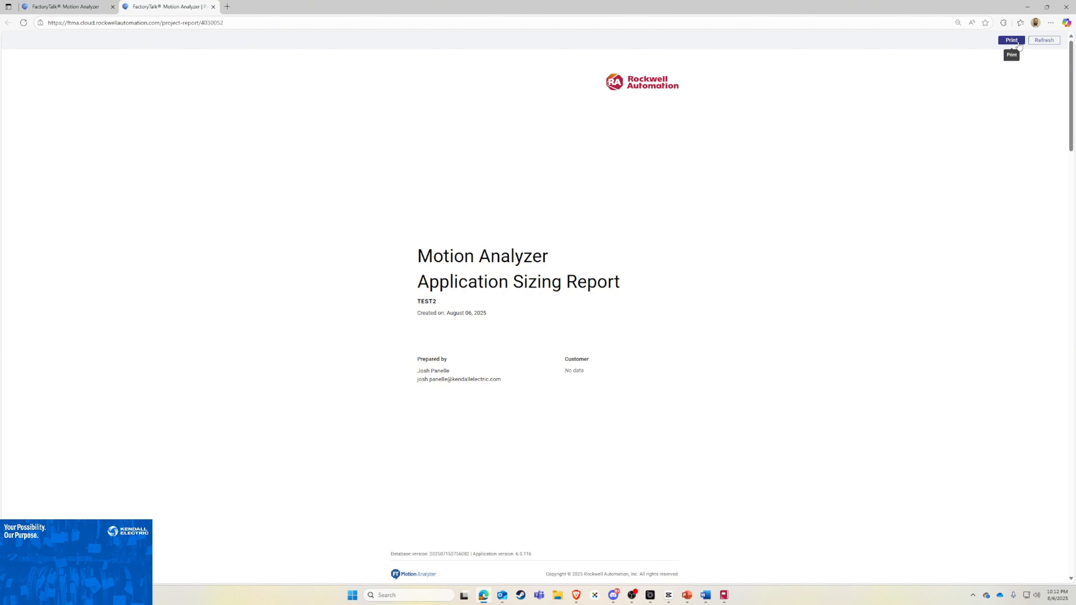
scroll(606, 270, down, 3)
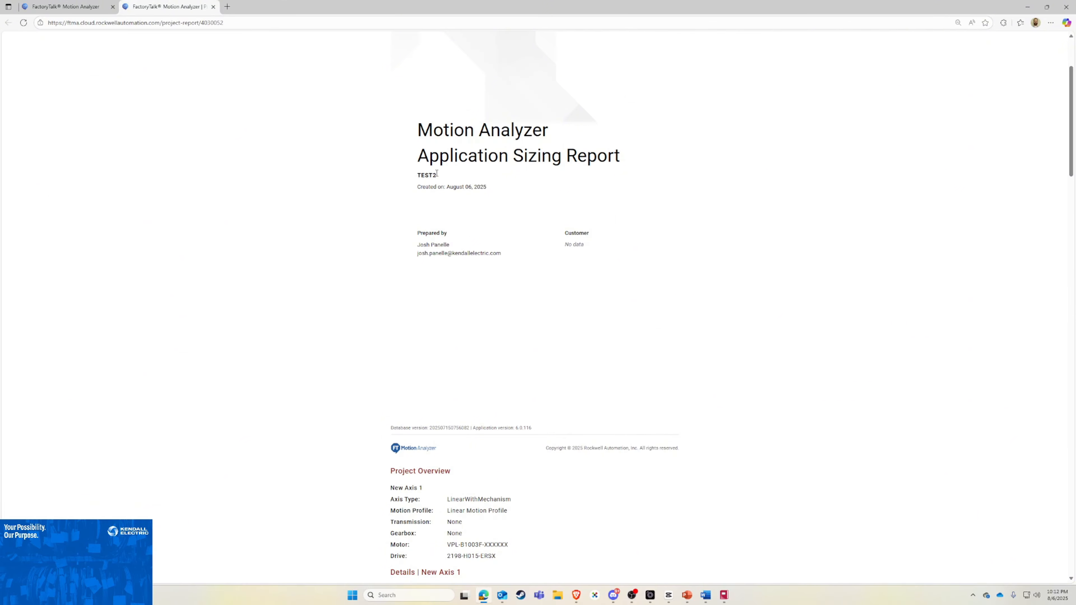
scroll(524, 351, down, 6)
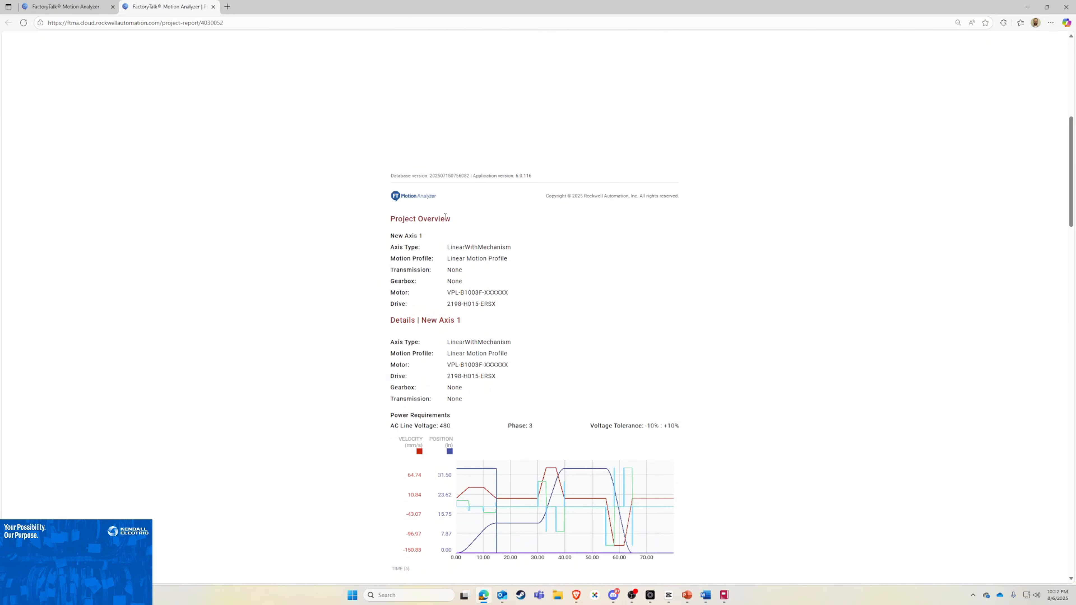
scroll(706, 375, down, 4)
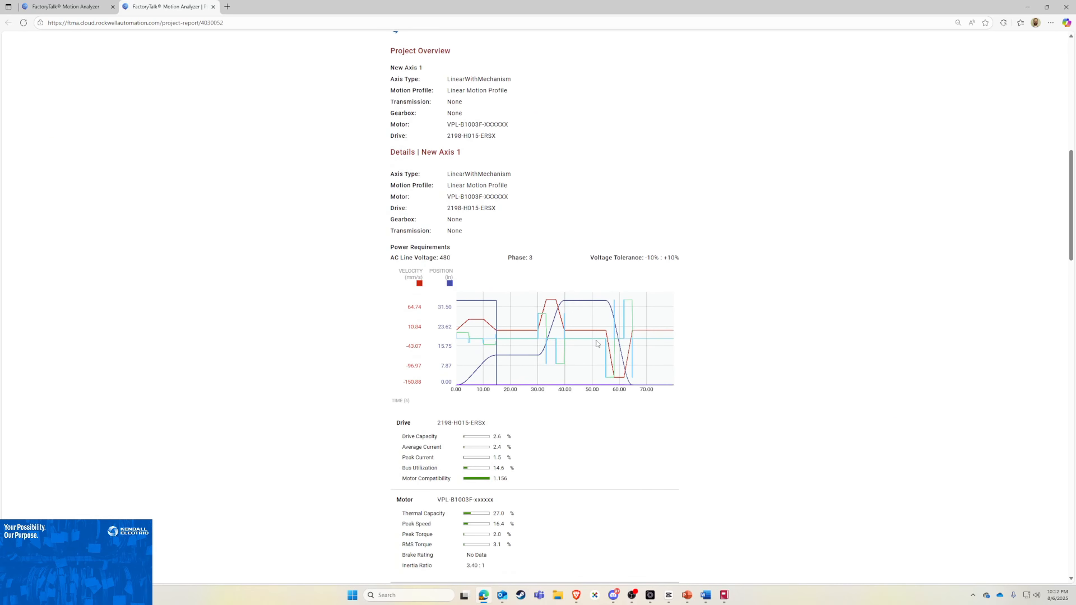
scroll(365, 377, down, 1)
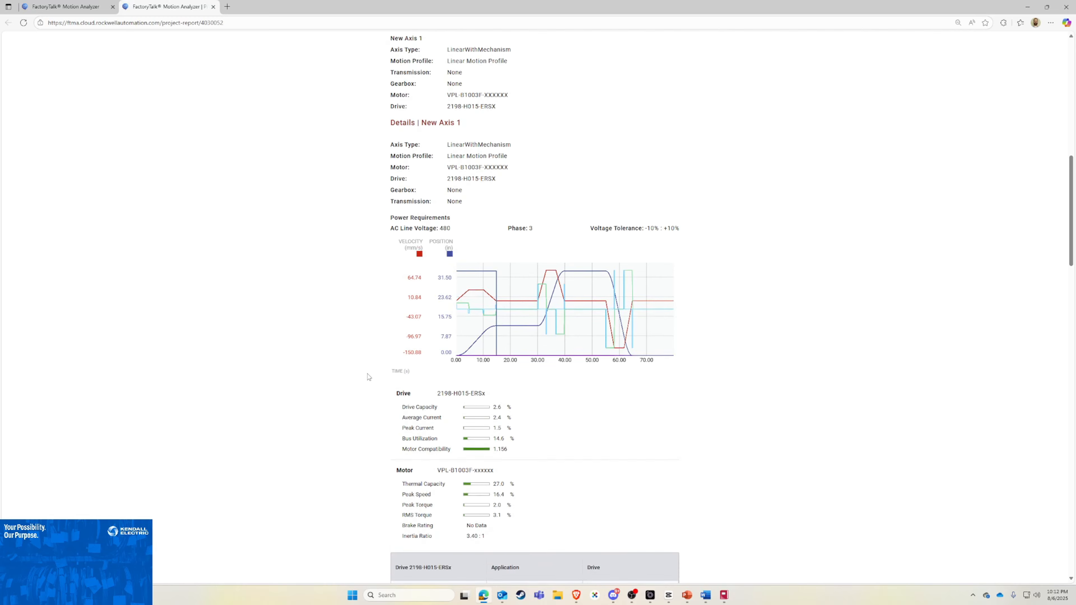
scroll(367, 377, down, 4)
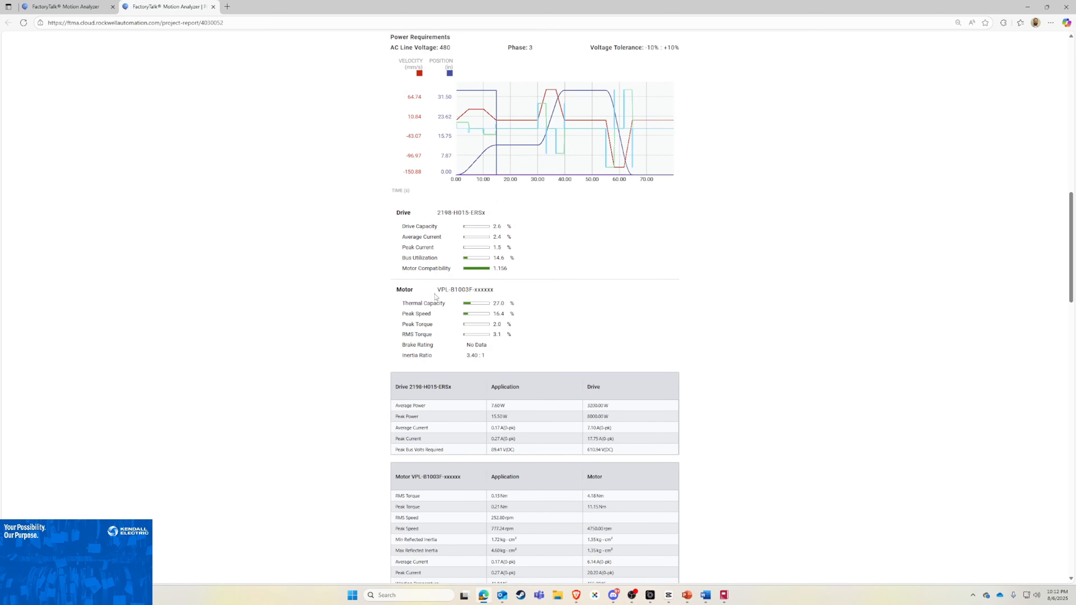
scroll(436, 297, down, 3)
scroll(527, 410, down, 10)
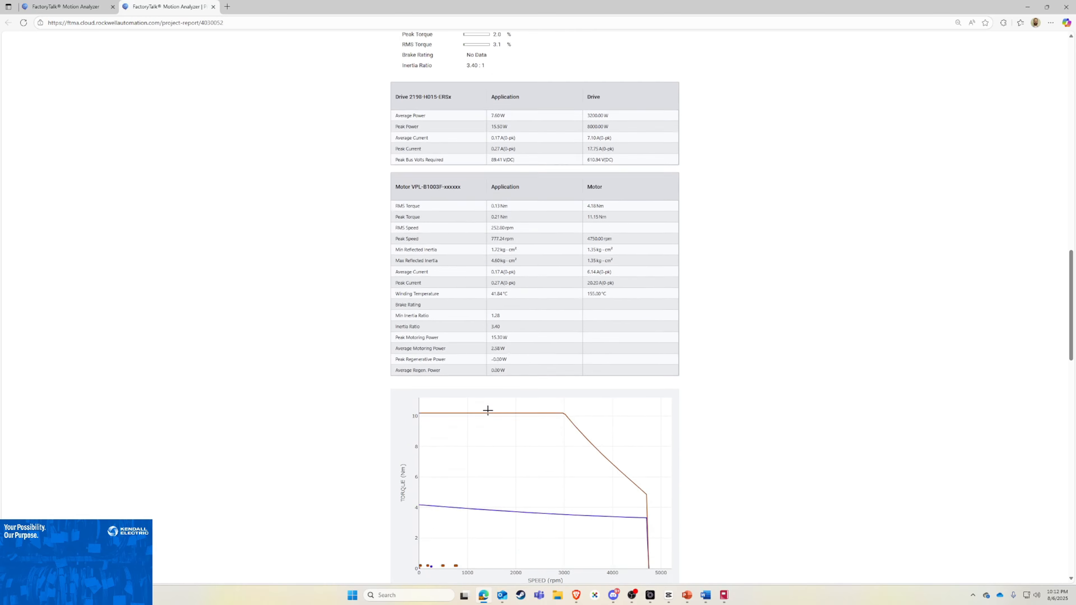
scroll(396, 271, down, 12)
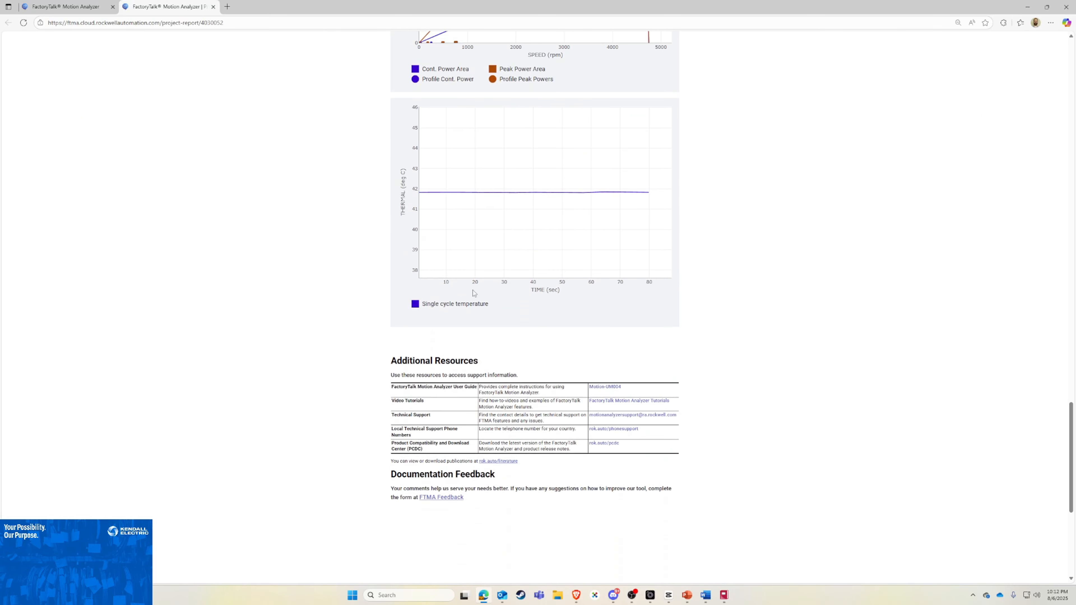
scroll(432, 394, down, 1)
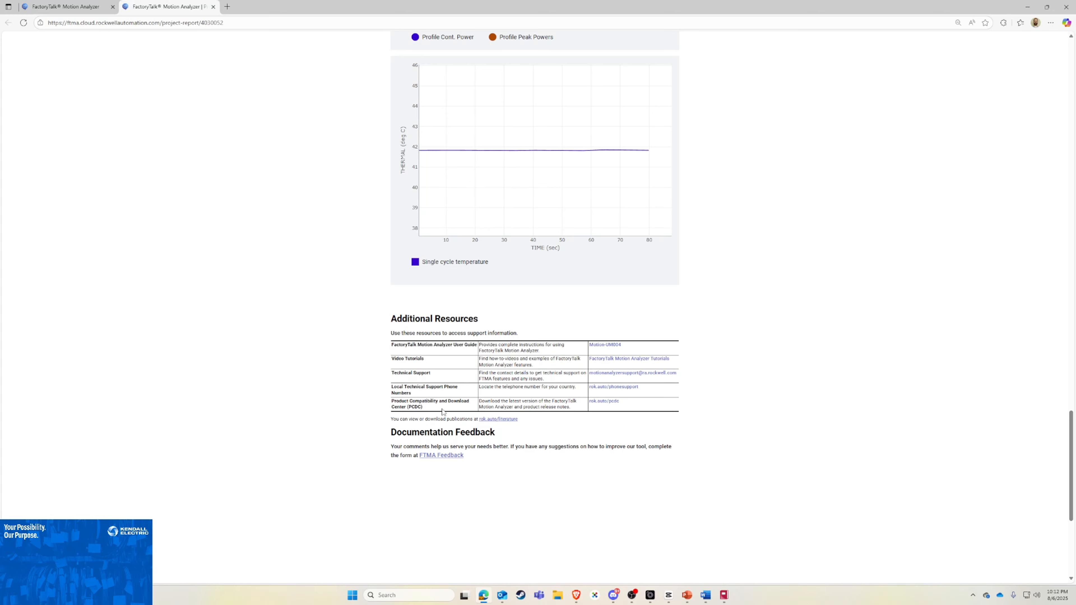
scroll(559, 417, up, 10)
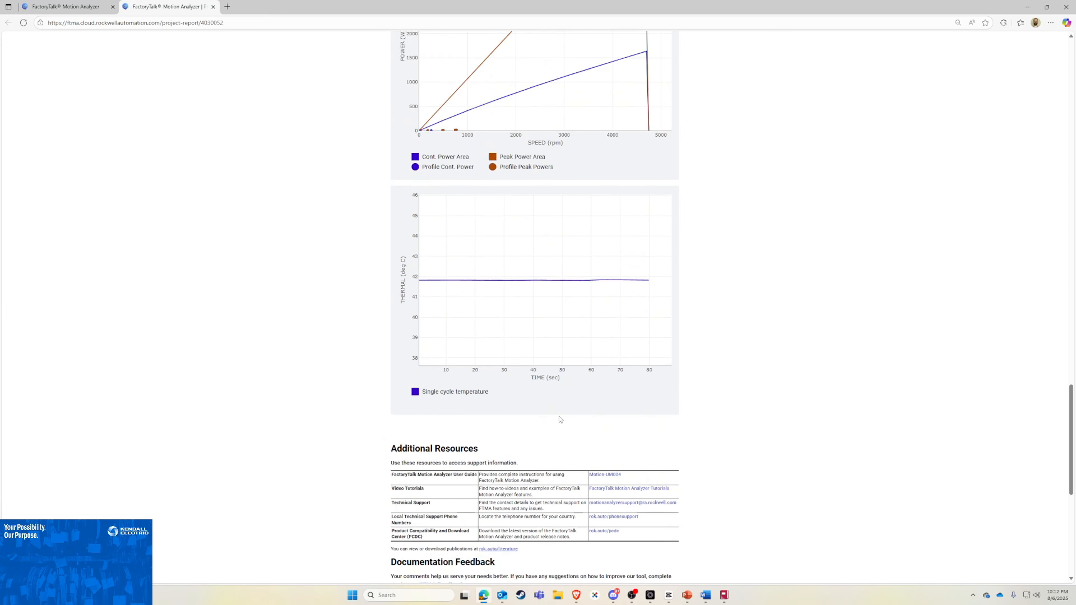
scroll(726, 374, up, 15)
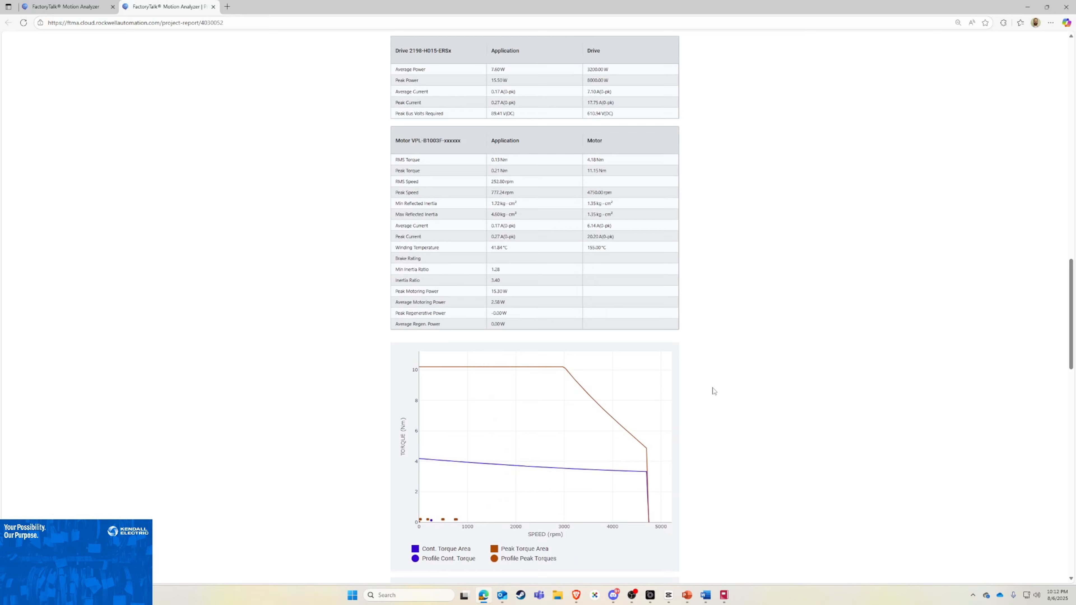
scroll(660, 388, up, 6)
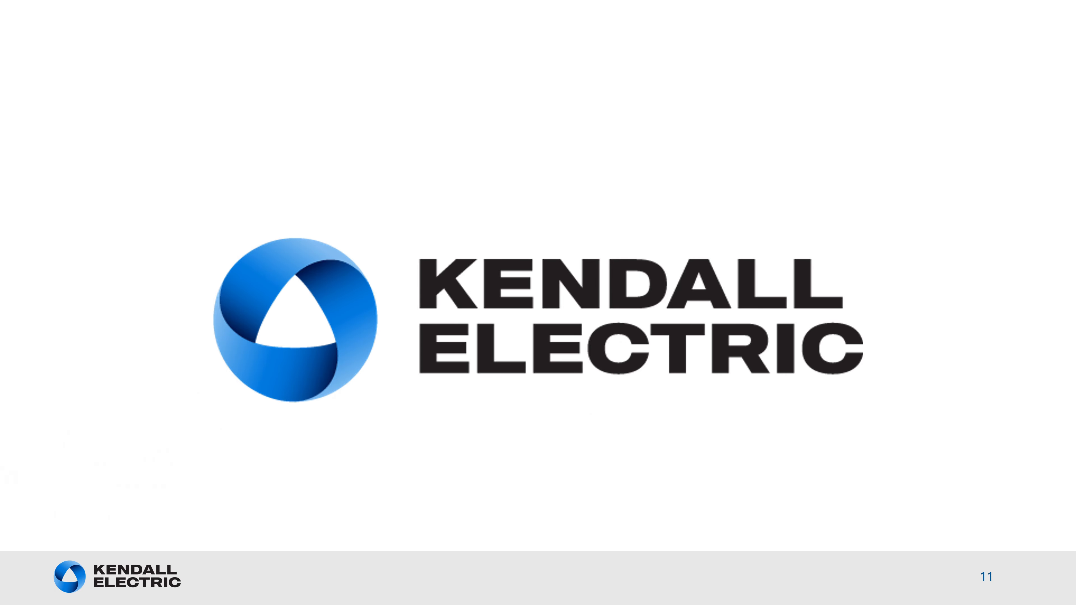
key(Right)
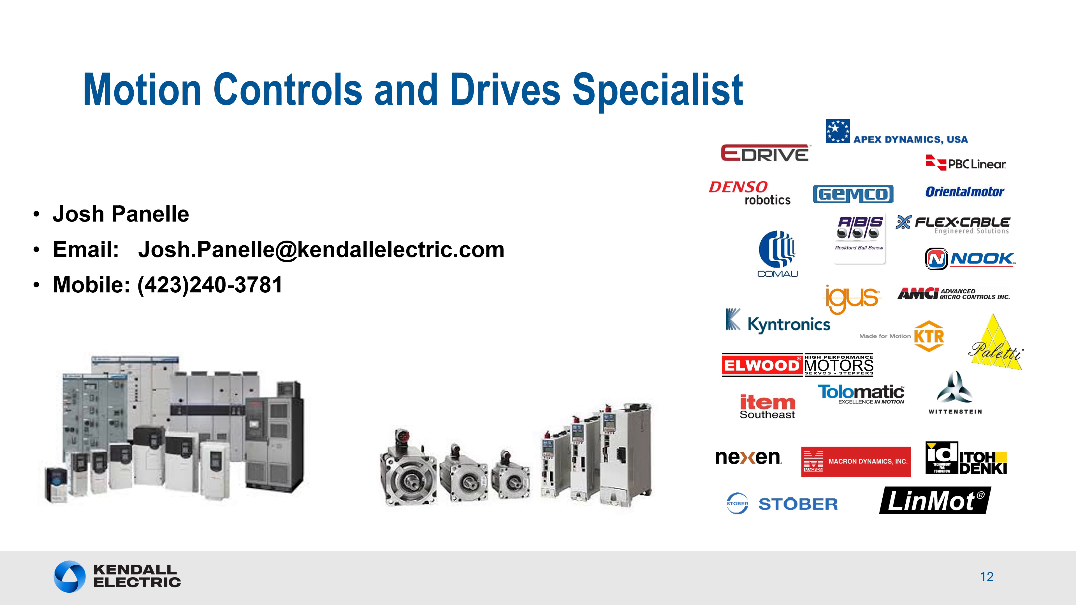